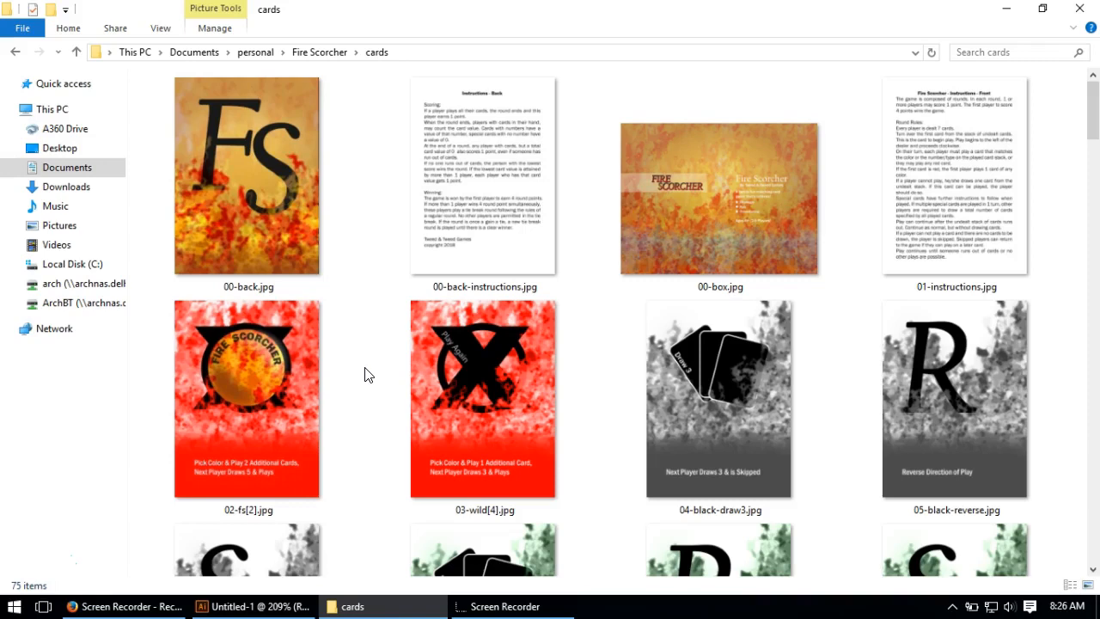
Step: Browse the images in the cards folder to examine the flame-textured card designs and their color variations
click(372, 377)
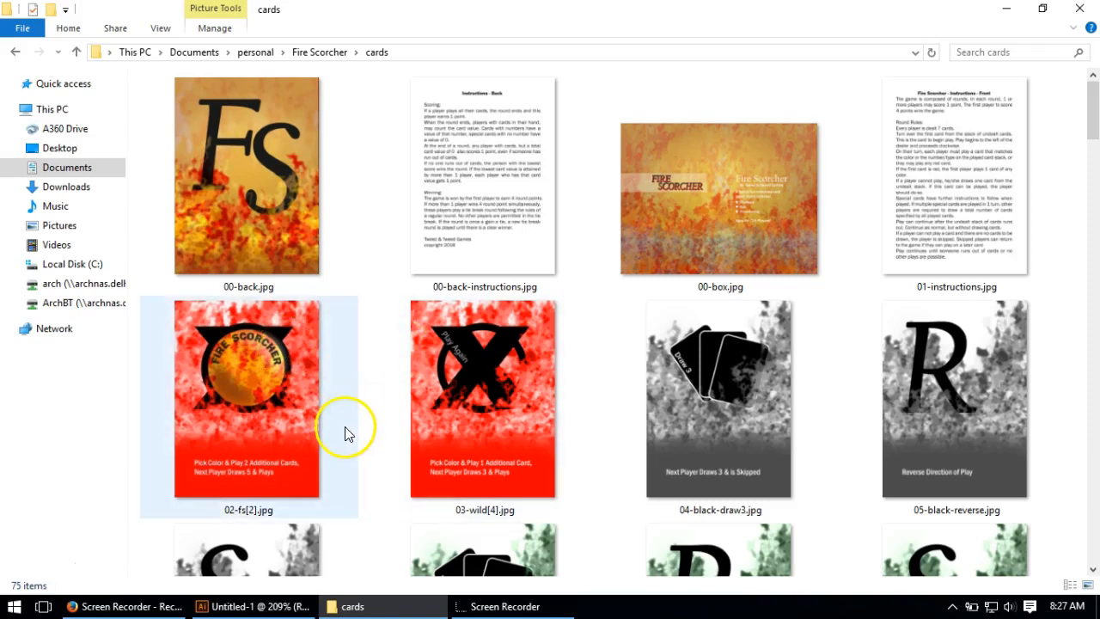
scroll(356, 421, down, 6)
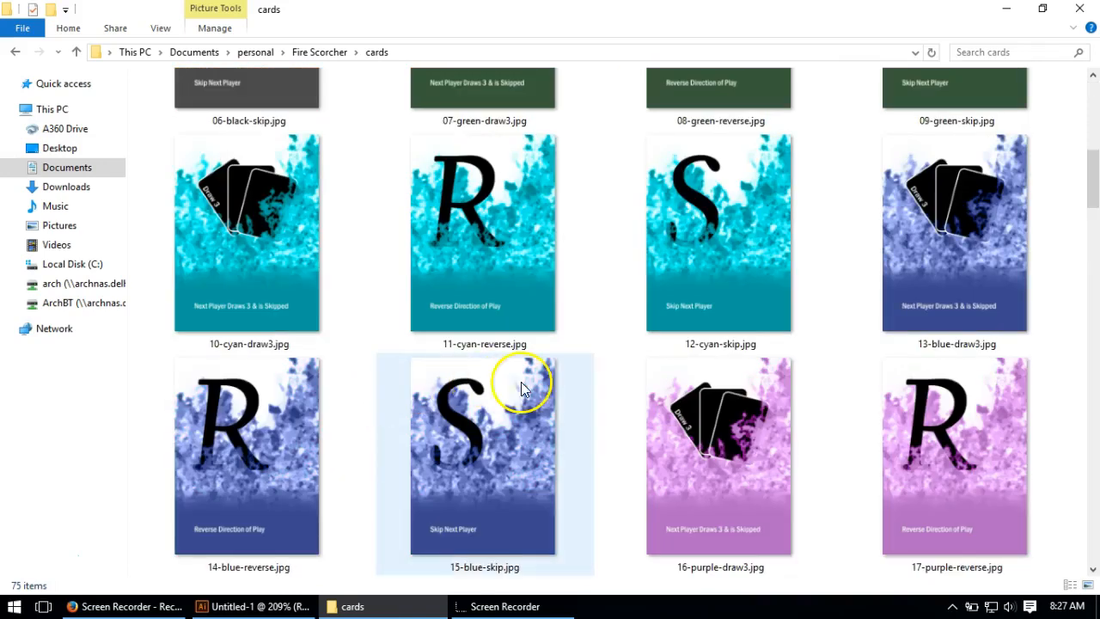
scroll(633, 418, down, 3)
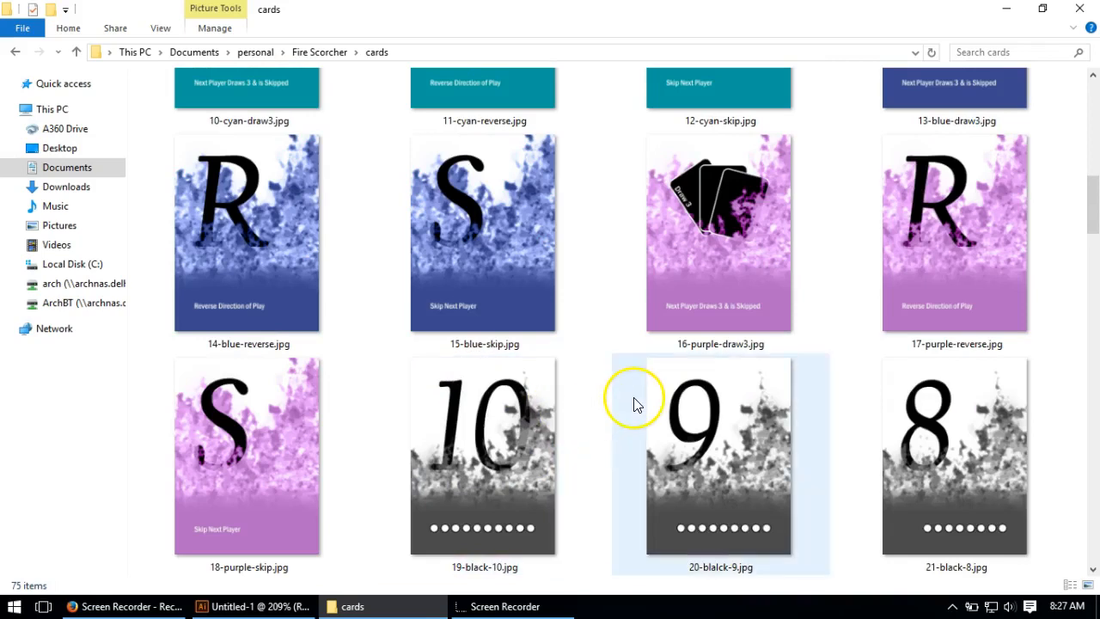
scroll(606, 416, down, 9)
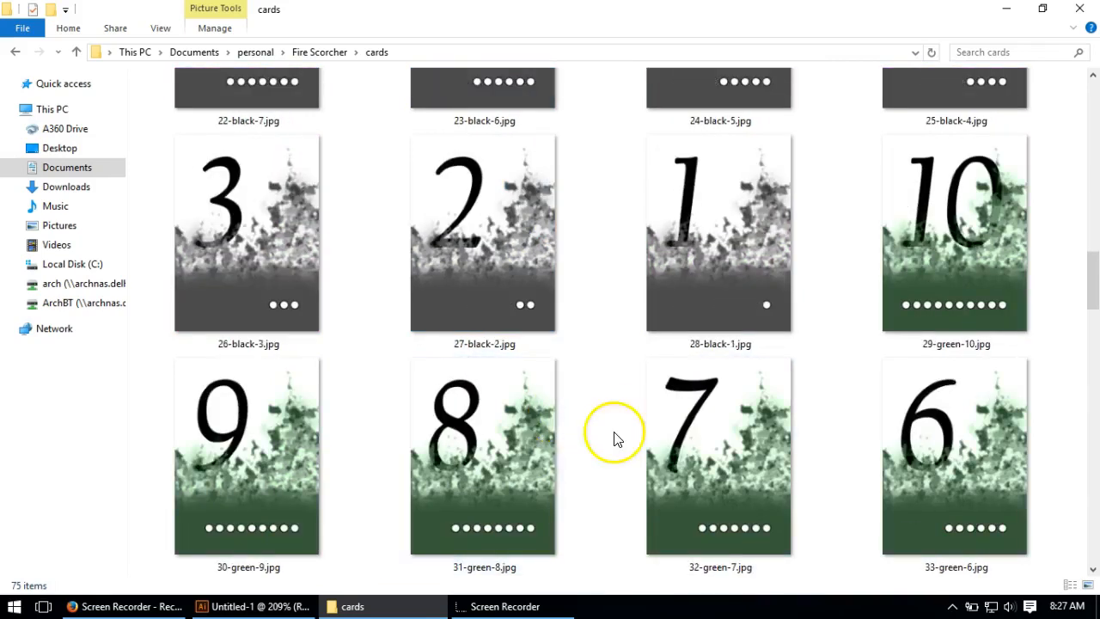
scroll(577, 425, up, 15)
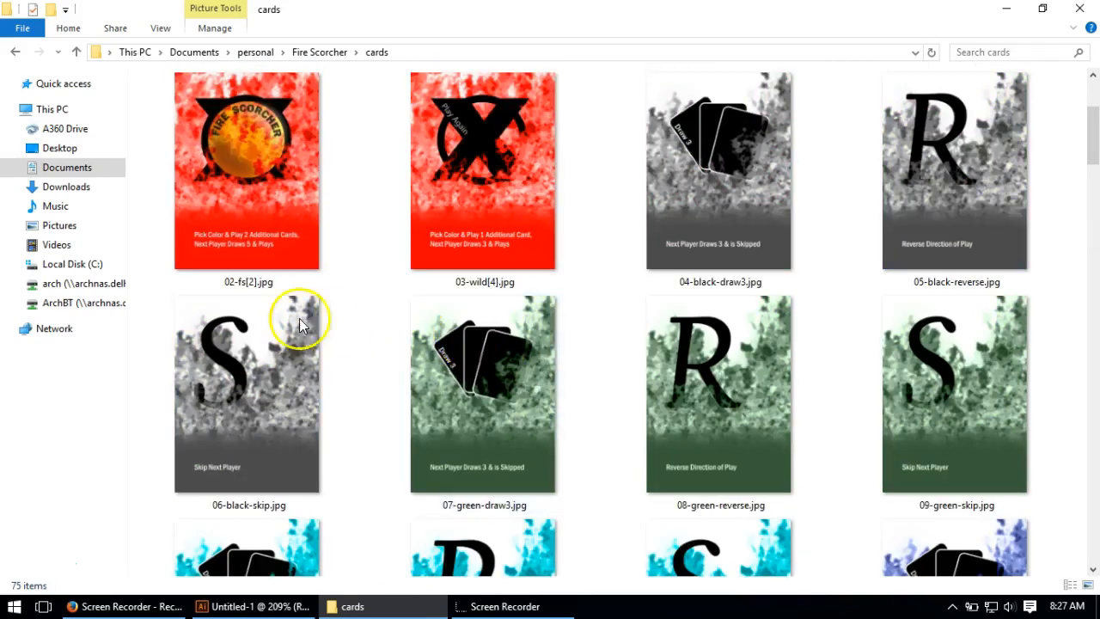
scroll(494, 233, up, 3)
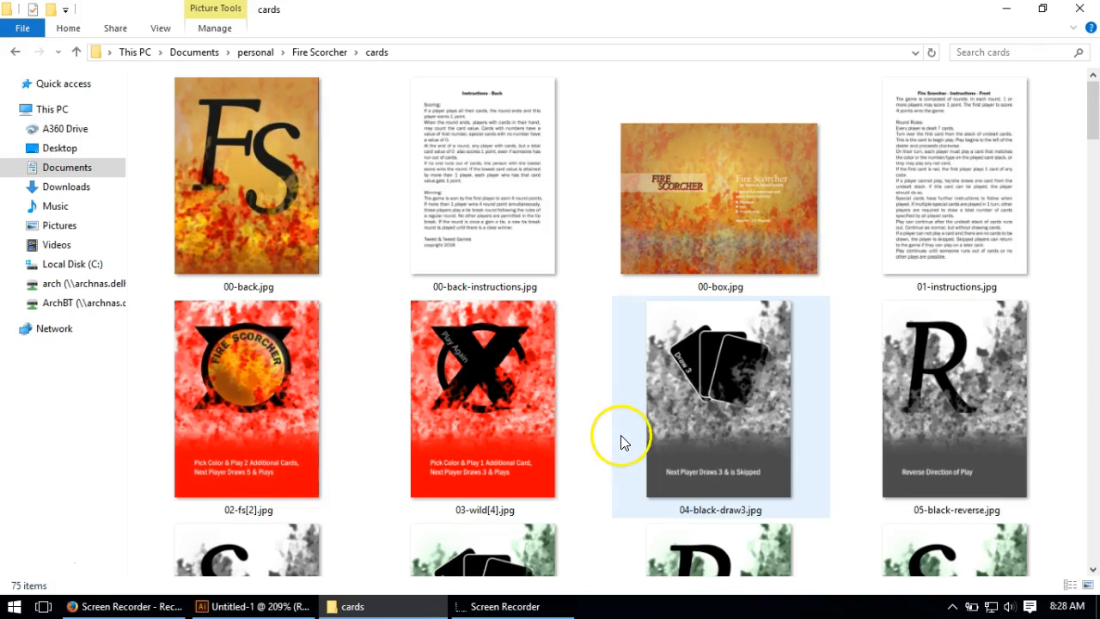
scroll(619, 434, down, 2)
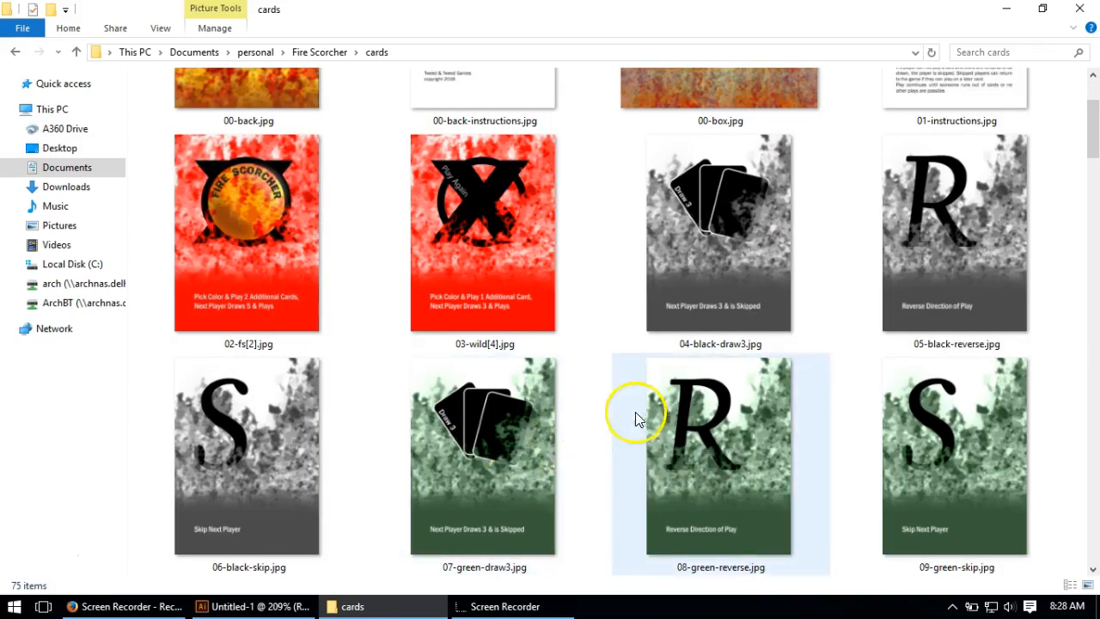
scroll(590, 406, up, 2)
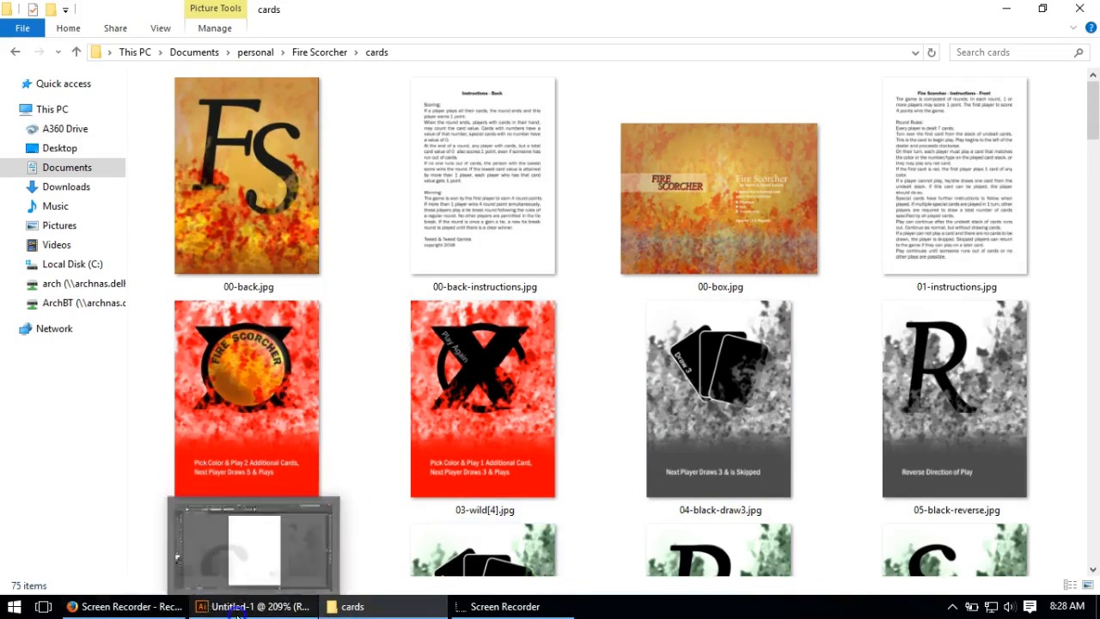
Step: Switch to Illustrator and set the stroke to none and the fill to the red swatch
click(250, 605)
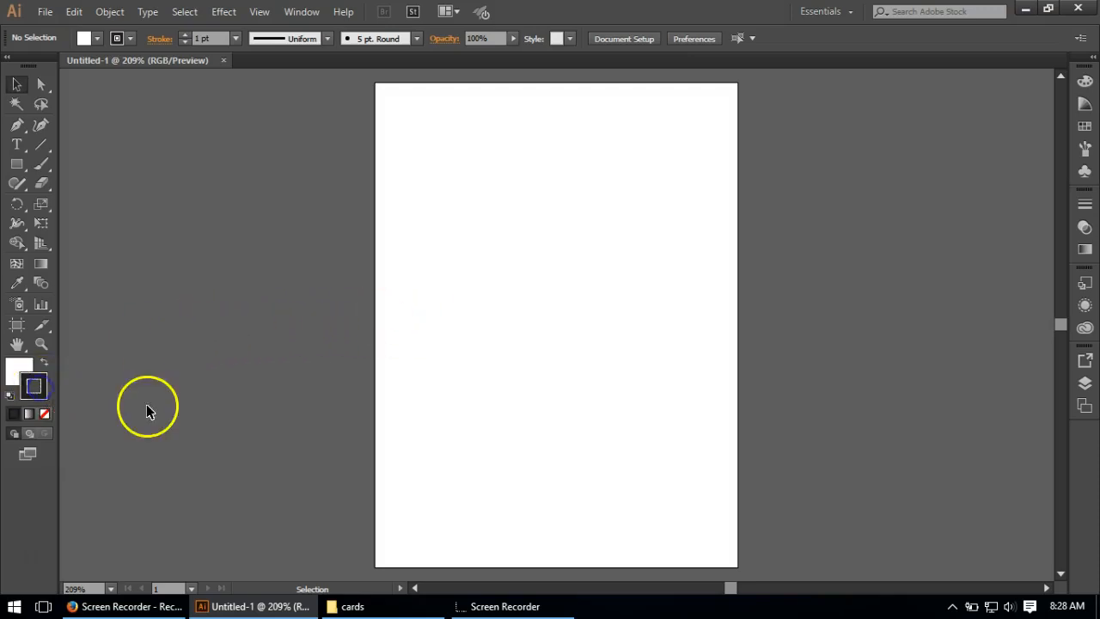
click(45, 413)
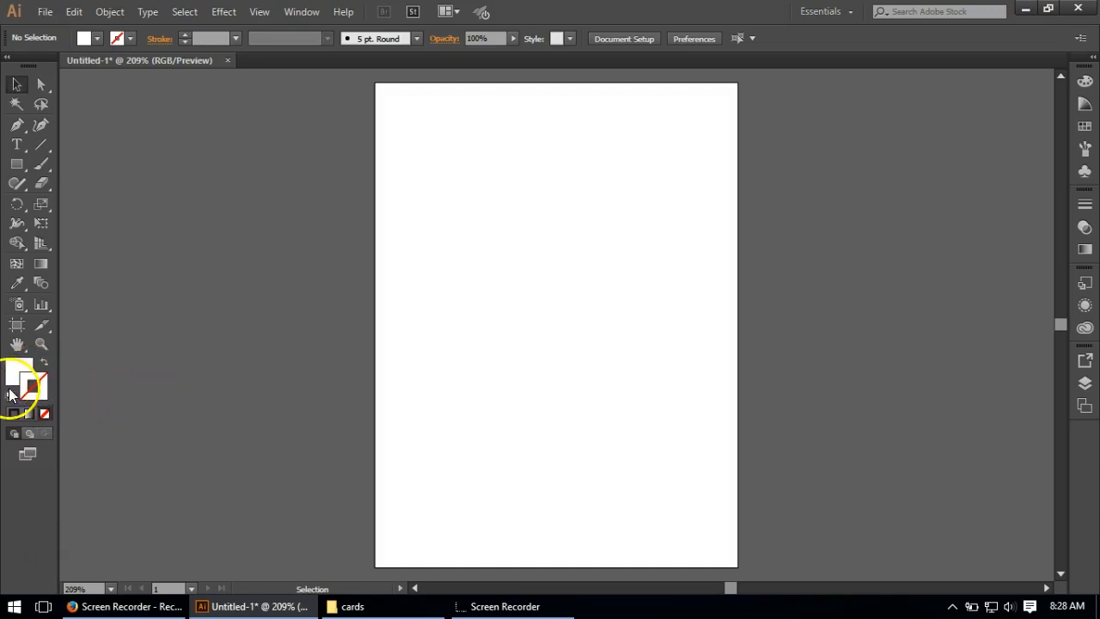
click(21, 366)
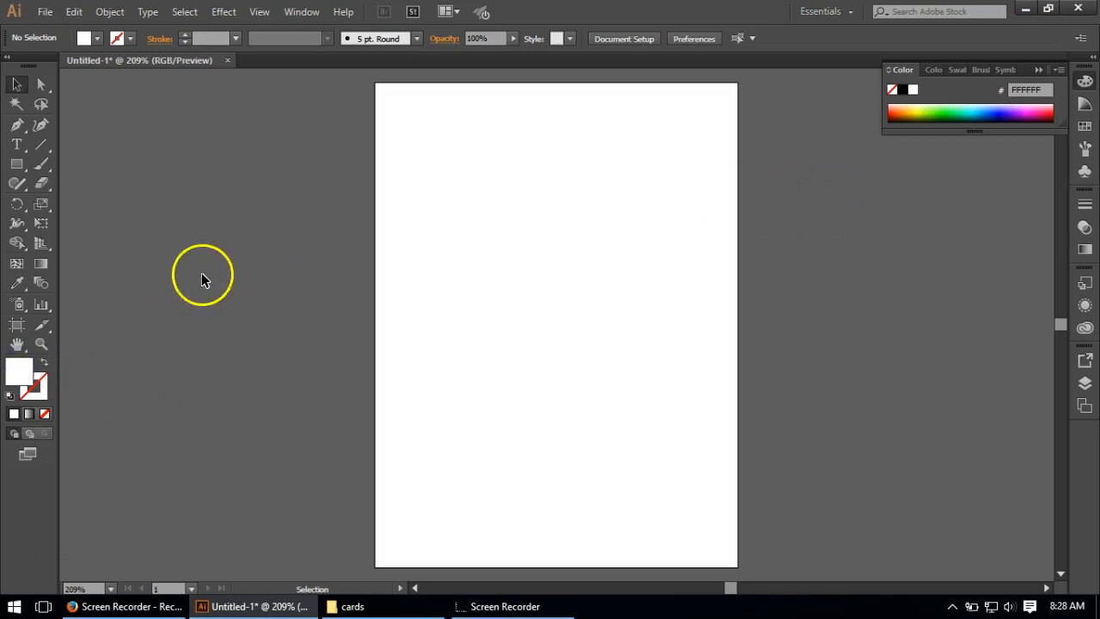
click(1085, 129)
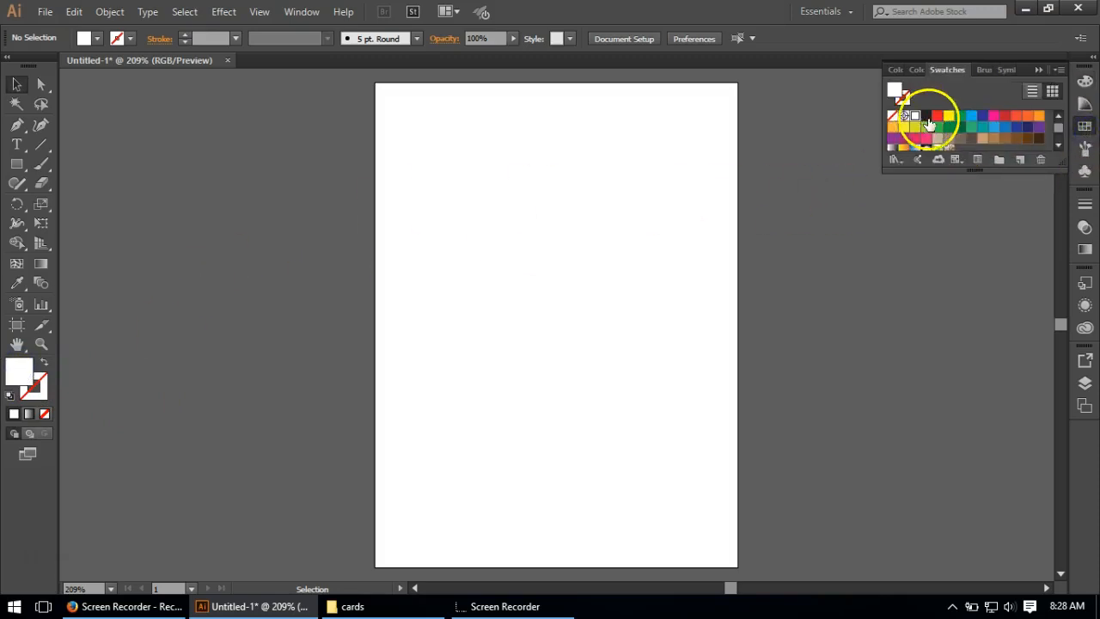
click(937, 115)
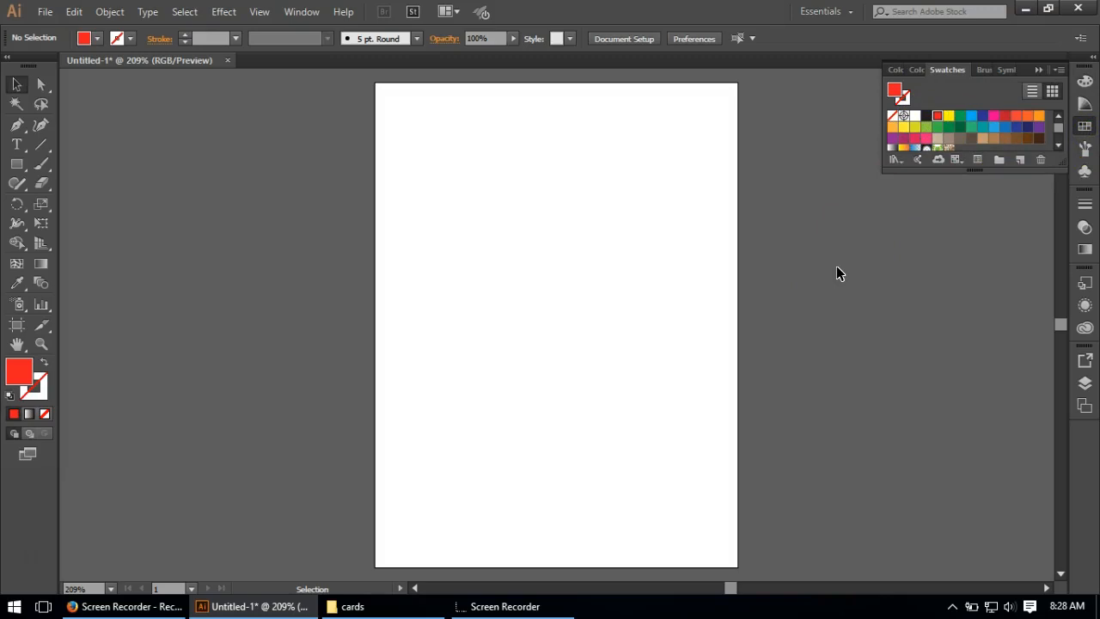
Step: Change the fill to a brighter, fully saturated red with the Color Picker
double_click(19, 368)
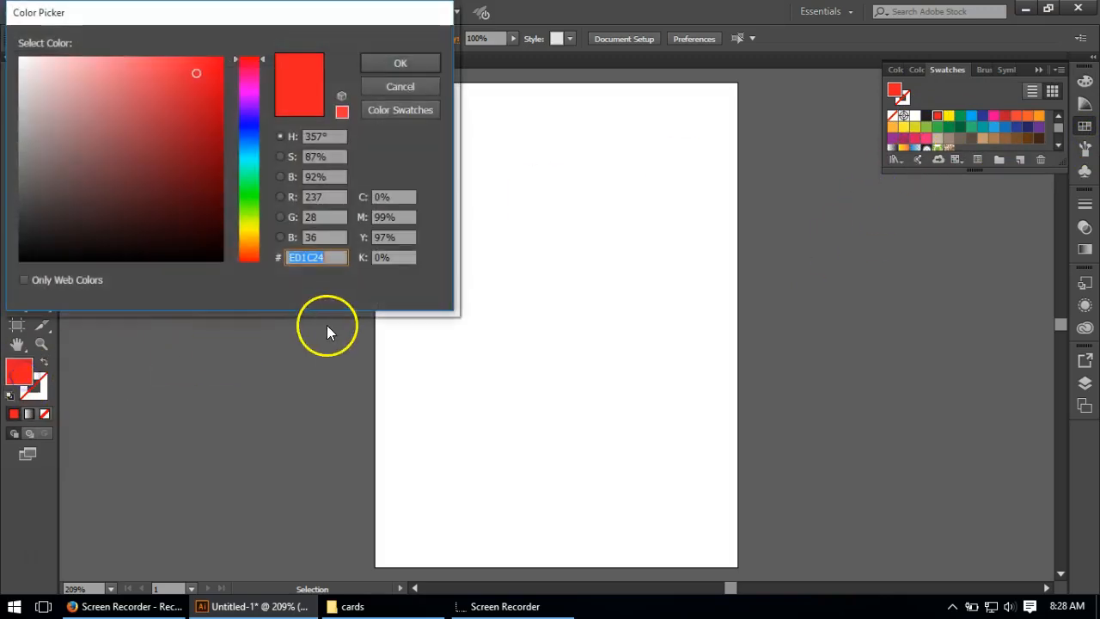
drag(141, 139, 228, 49)
mouse_move(189, 17)
mouse_down()
mouse_move(372, 79)
mouse_move(411, 125)
mouse_up()
click(614, 171)
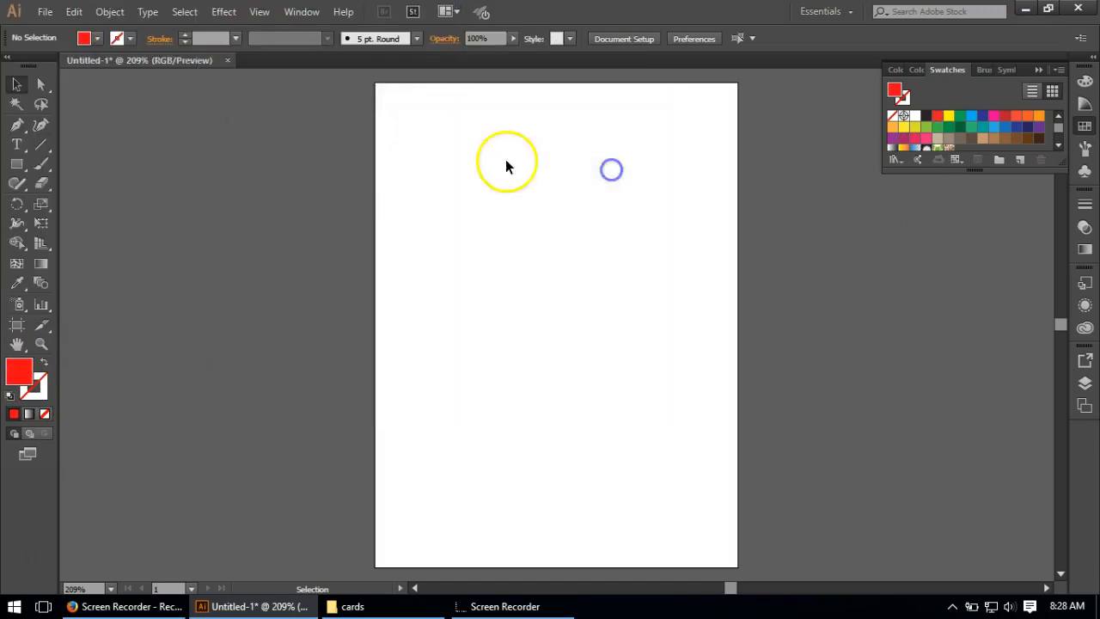
Step: Draw a closed straight-sided Pen shape across the artboard, with high peaks at both sides, a central valley and a flat base
click(16, 125)
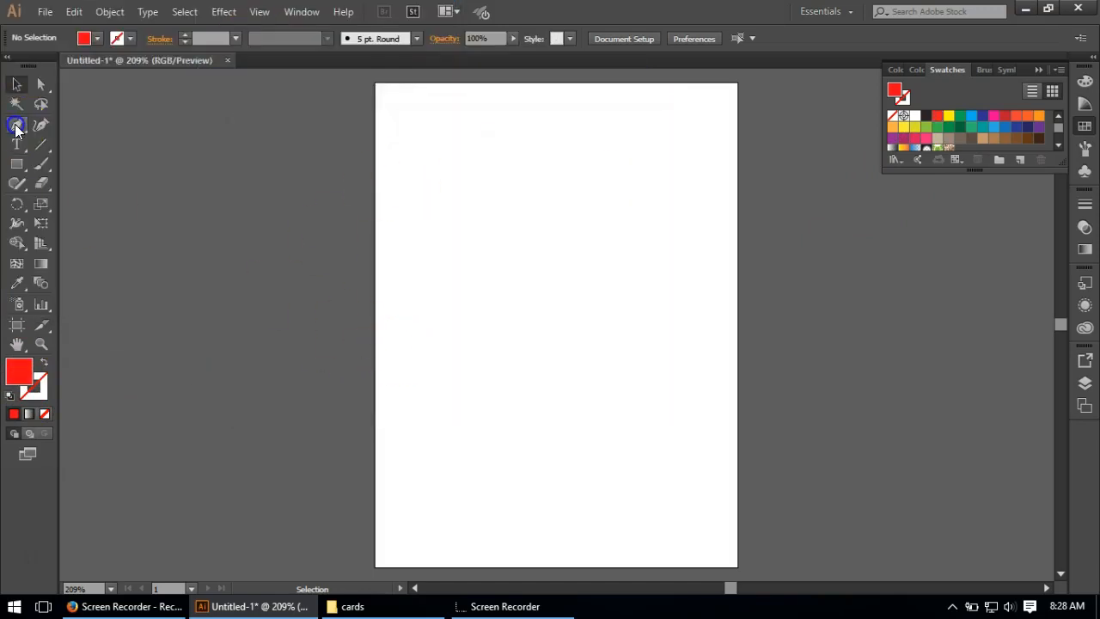
click(408, 267)
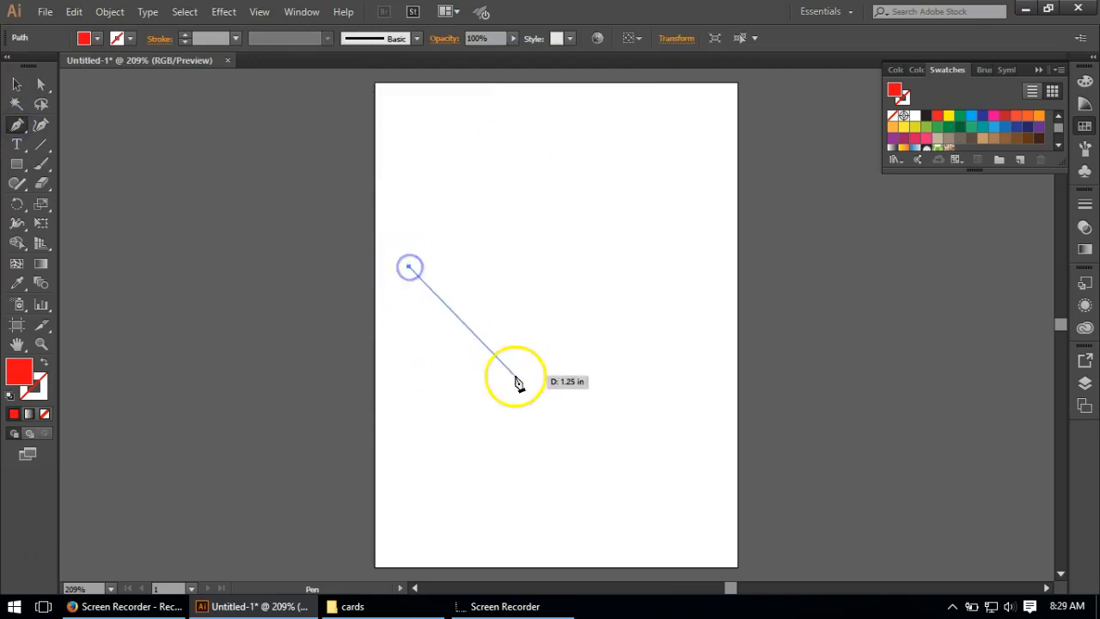
click(483, 367)
click(538, 408)
click(595, 393)
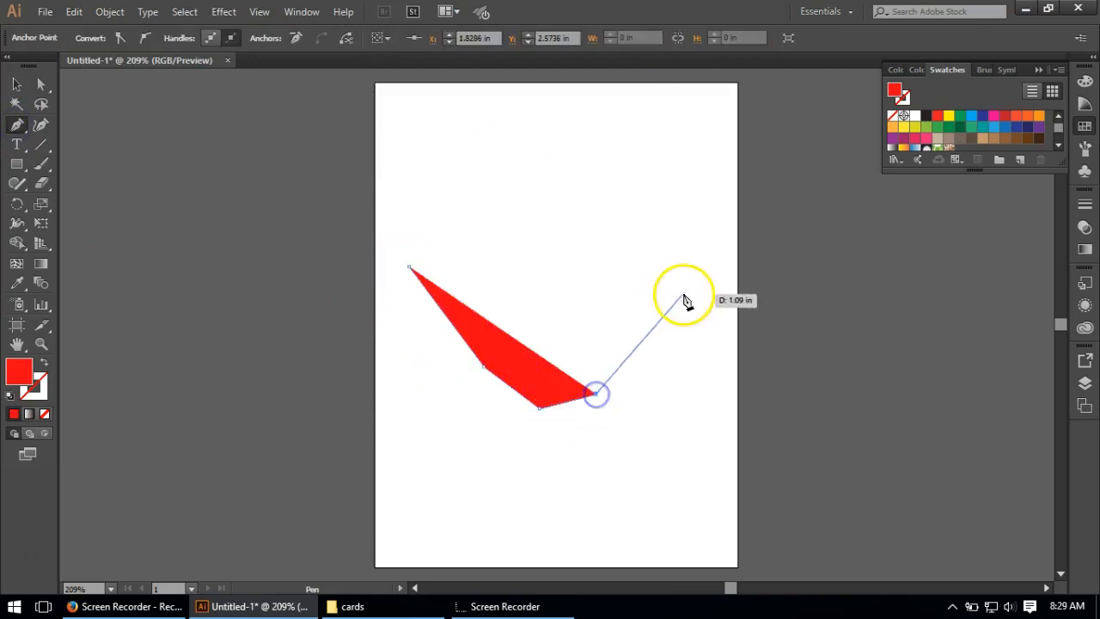
click(681, 290)
click(711, 280)
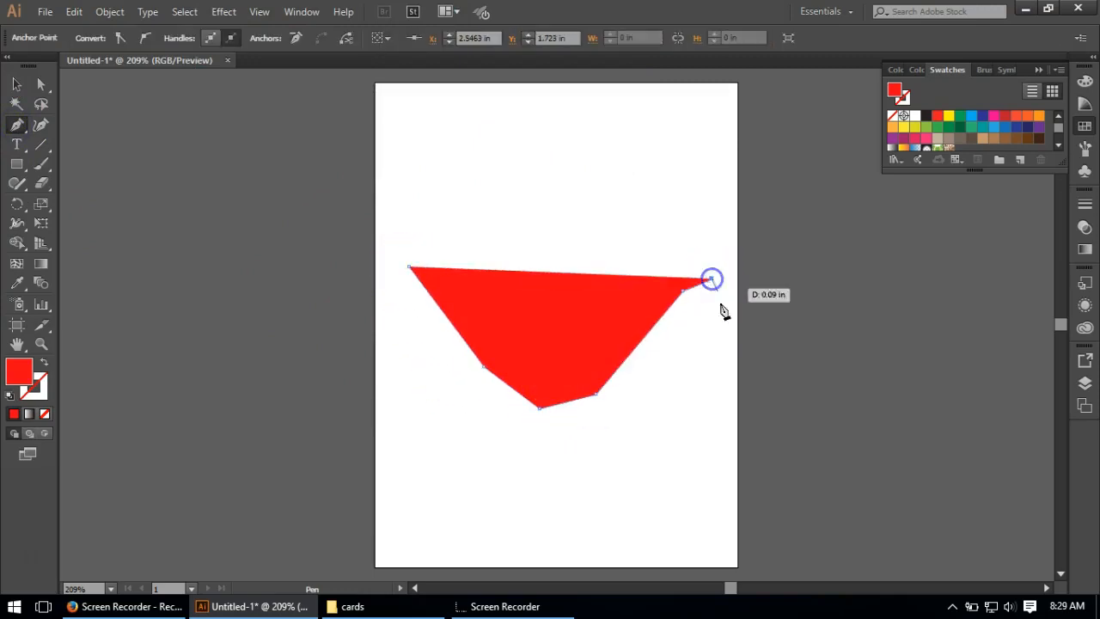
click(724, 457)
click(378, 458)
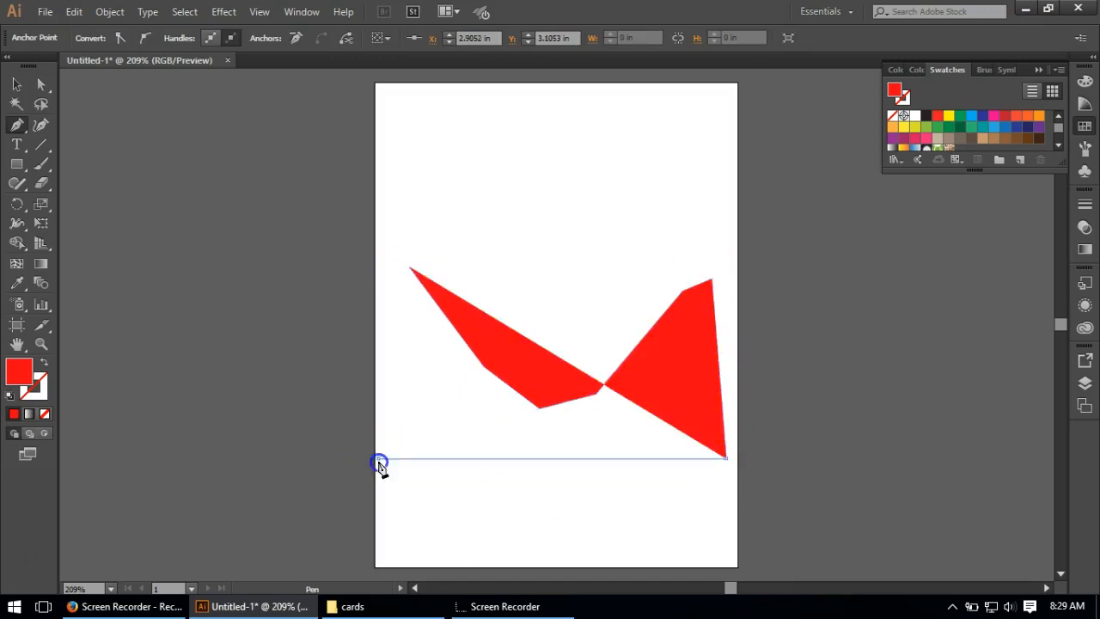
click(409, 269)
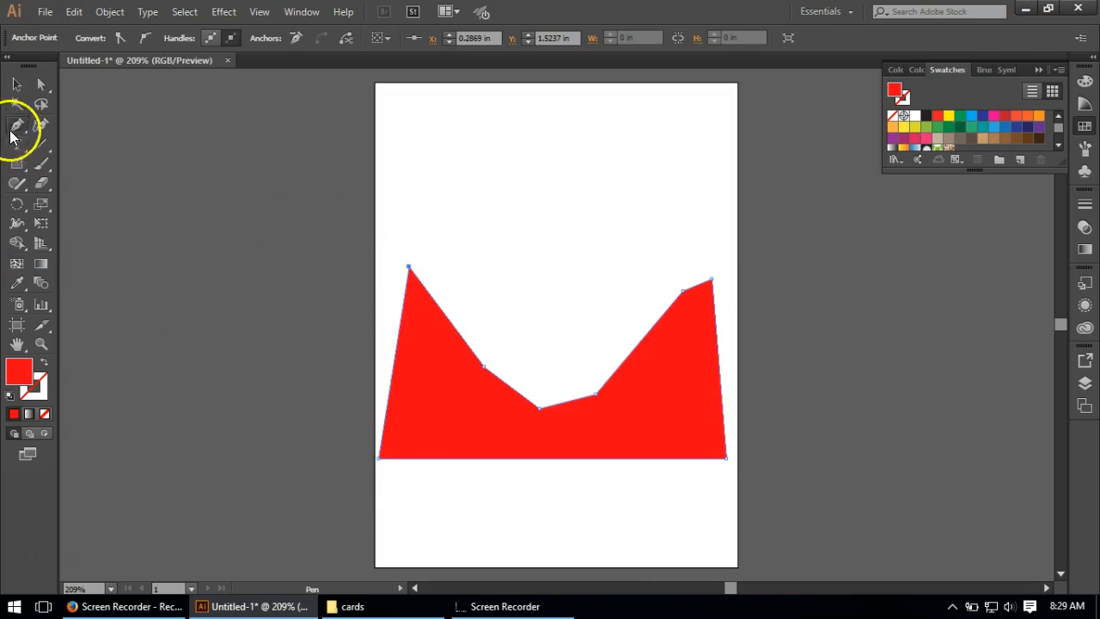
Step: Move the red shape lower on the artboard and stretch it past both side edges
click(15, 84)
drag(491, 408, 484, 456)
drag(721, 409, 738, 409)
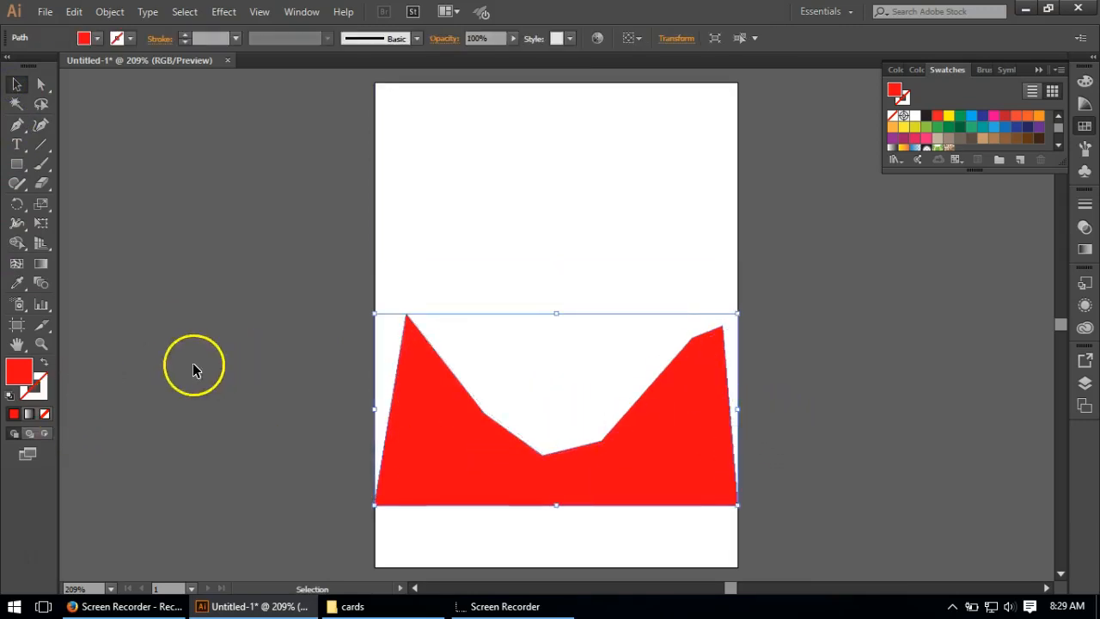
drag(352, 407, 352, 407)
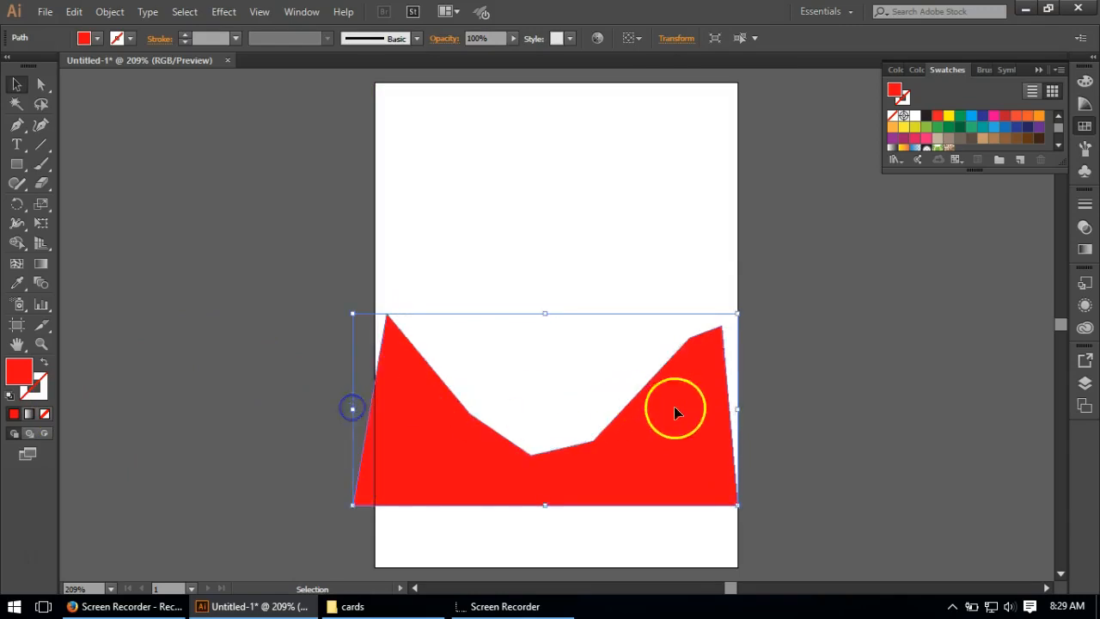
drag(738, 409, 764, 407)
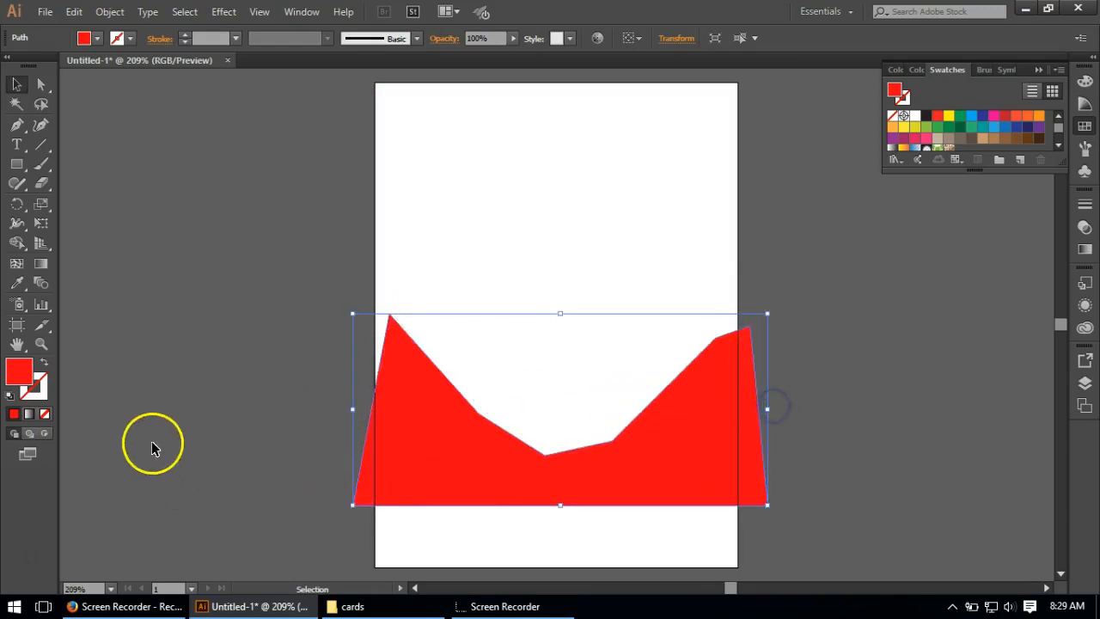
click(185, 400)
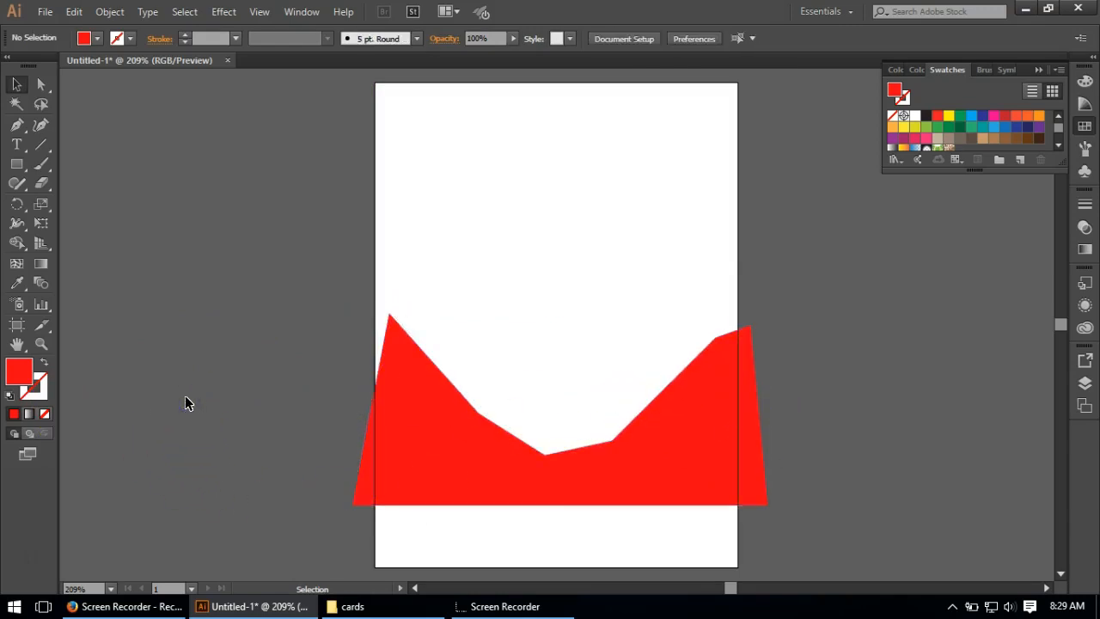
click(191, 395)
Step: Target the red shape's fill in its appearance and open the Roughen effect for it
click(478, 440)
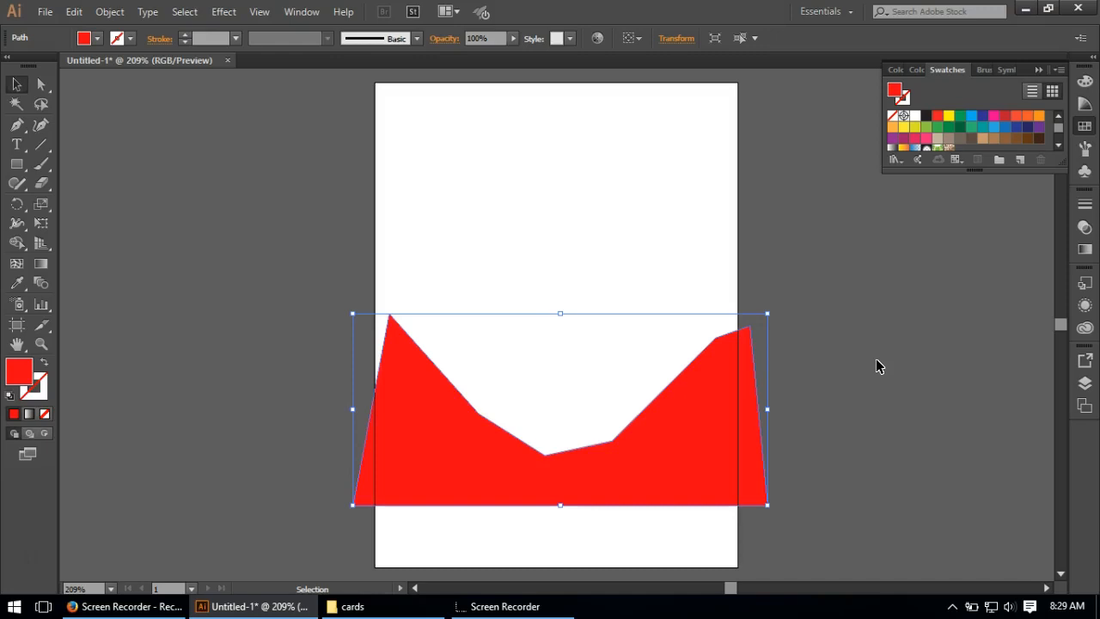
click(1084, 305)
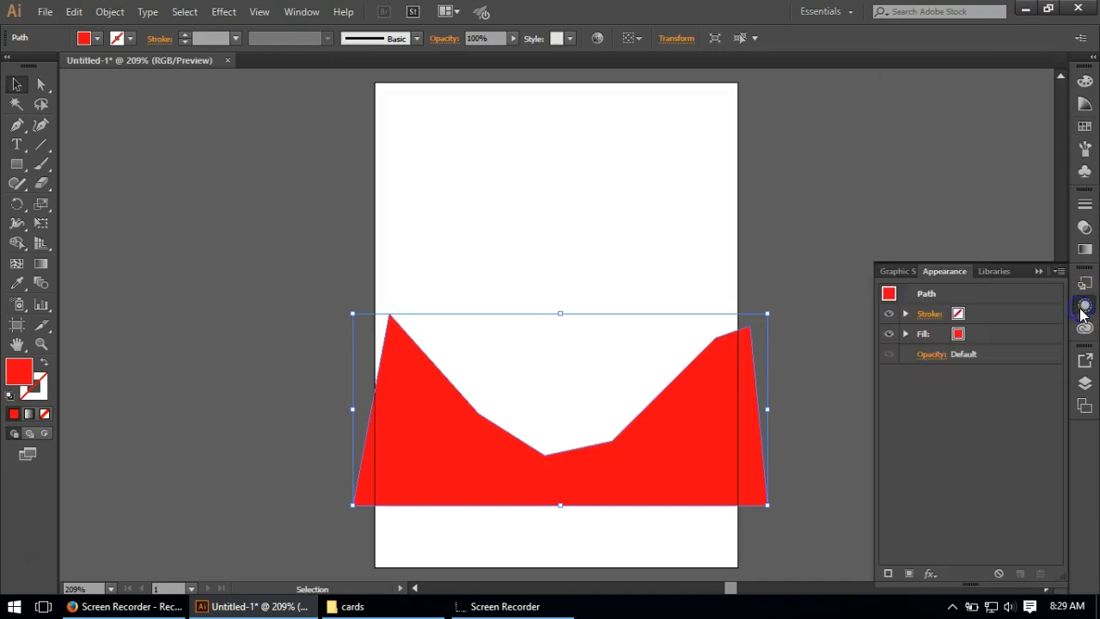
click(992, 334)
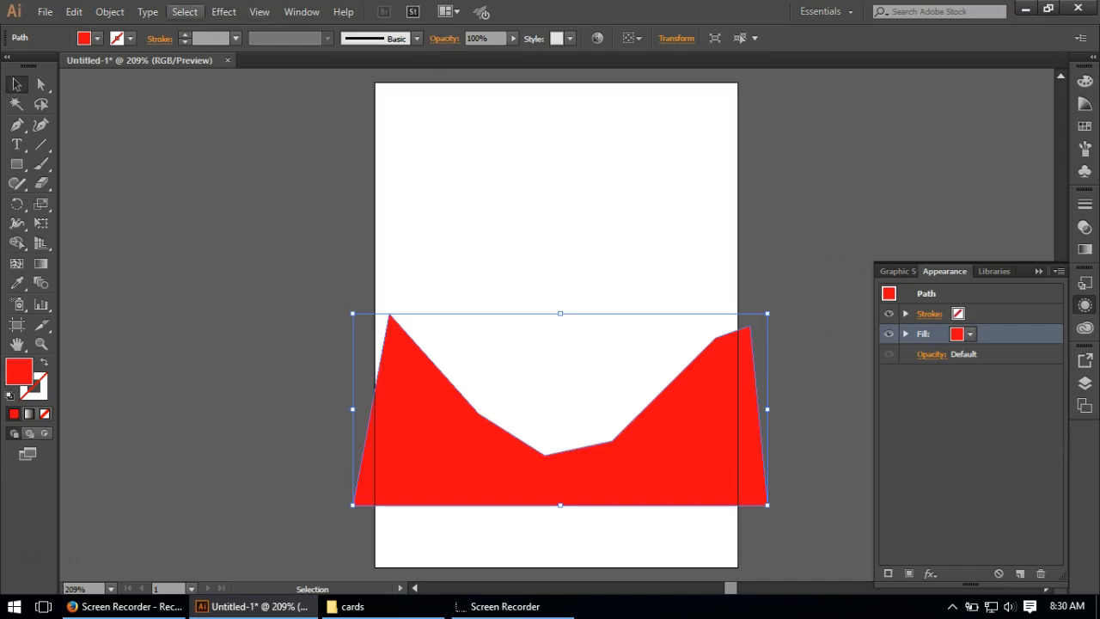
click(227, 11)
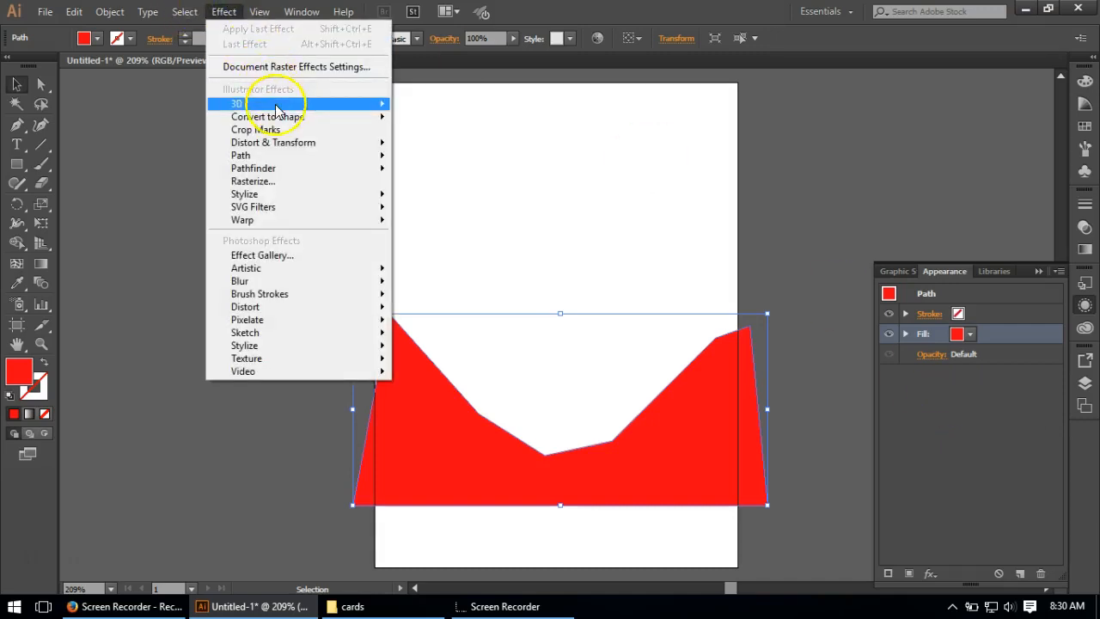
mouse_move(298, 153)
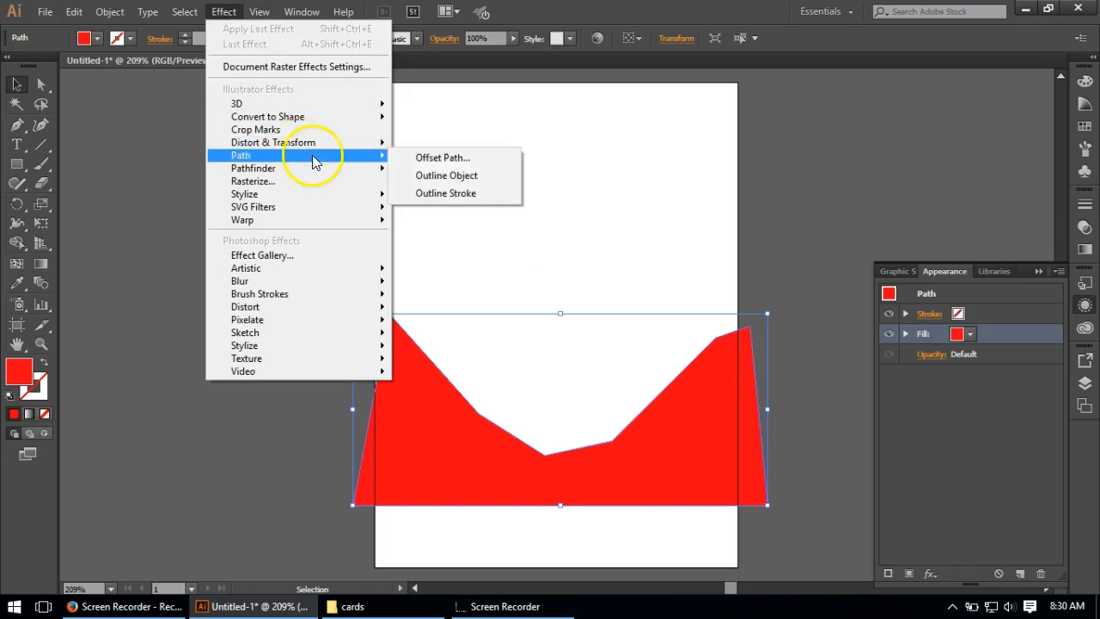
click(464, 179)
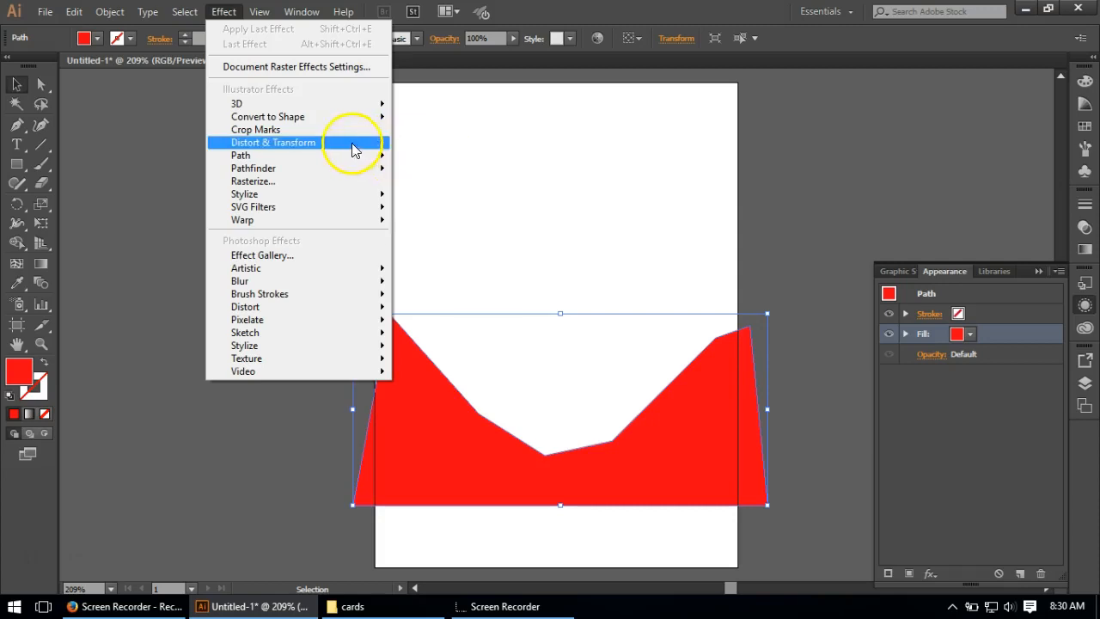
mouse_move(352, 150)
click(446, 180)
drag(118, 15, 263, 102)
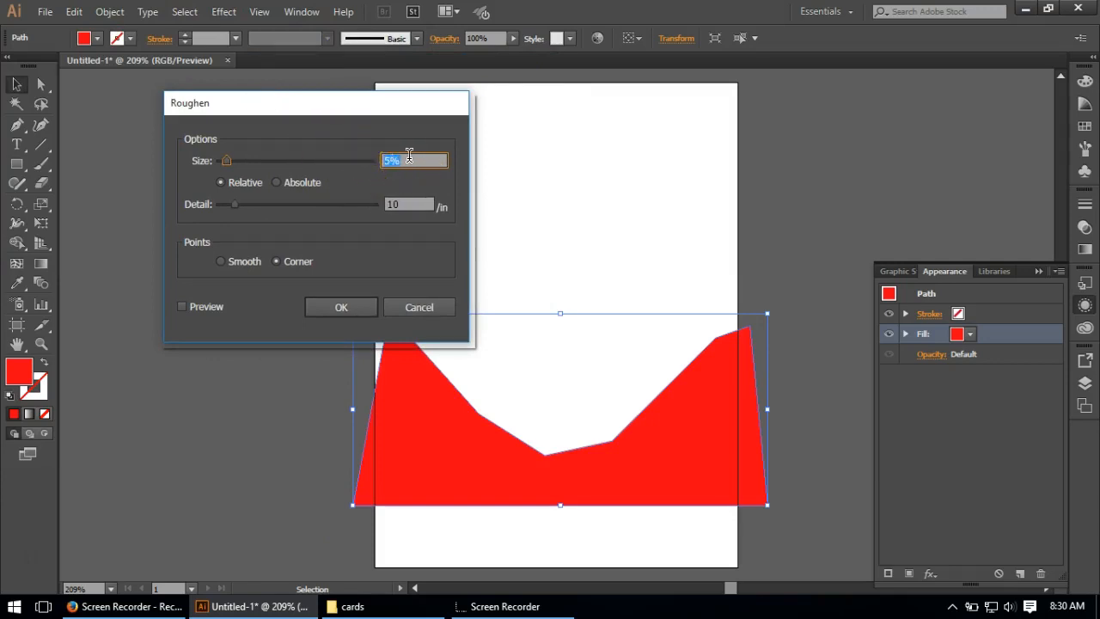
Step: Apply Roughen to the fill with size 7.93% relative, detail 25.23 per inch and smooth points, previewing it first
text(7.93)
click(392, 200)
drag(391, 201, 335, 202)
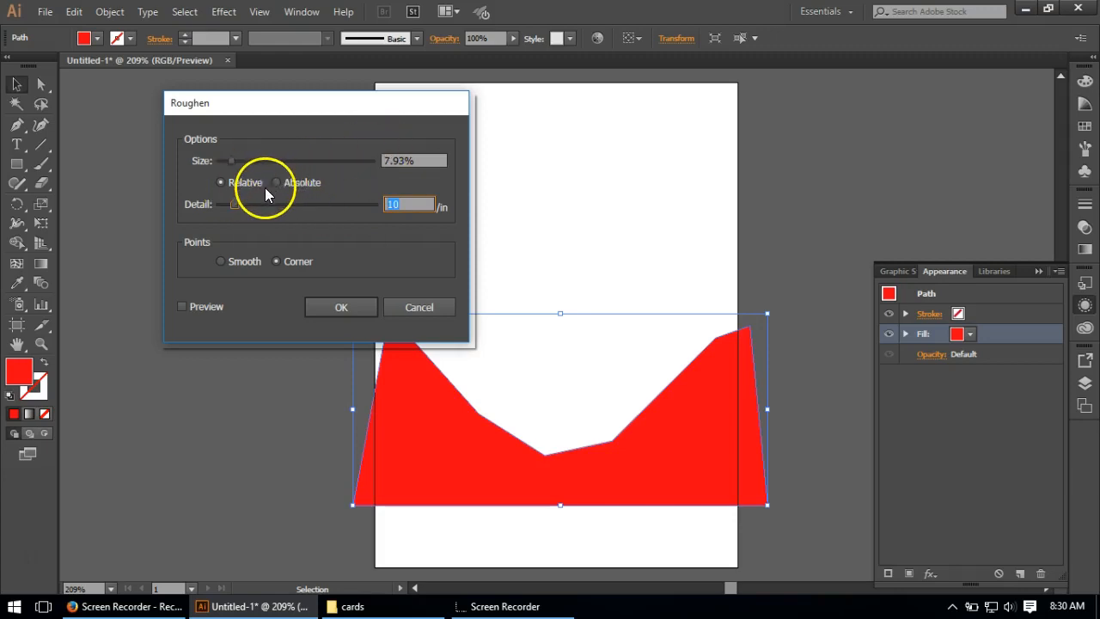
text(25.23)
click(240, 262)
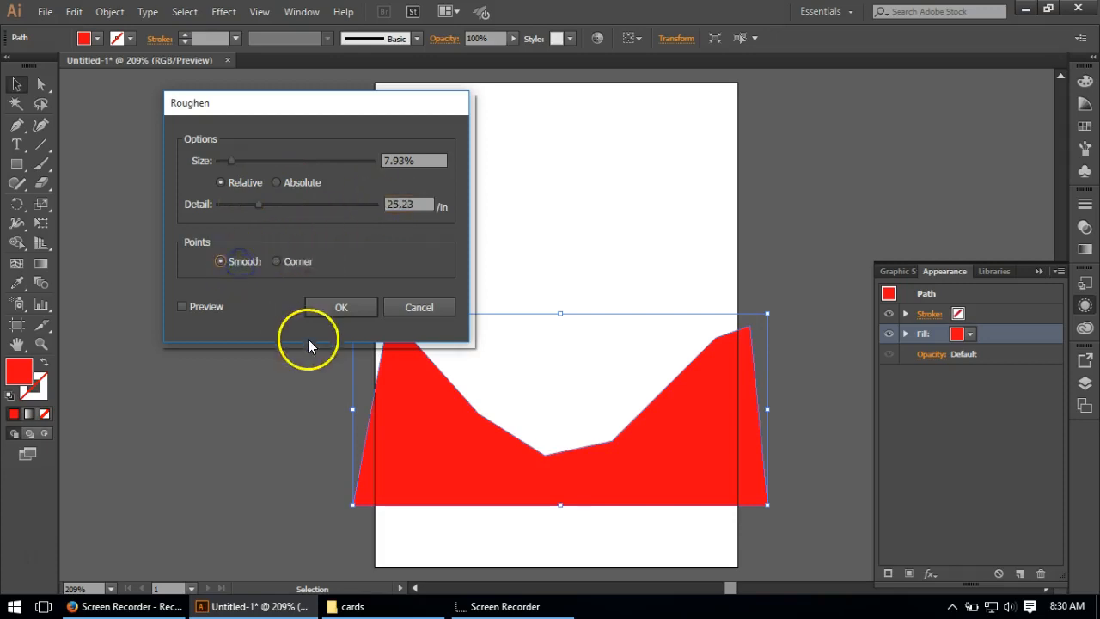
click(192, 307)
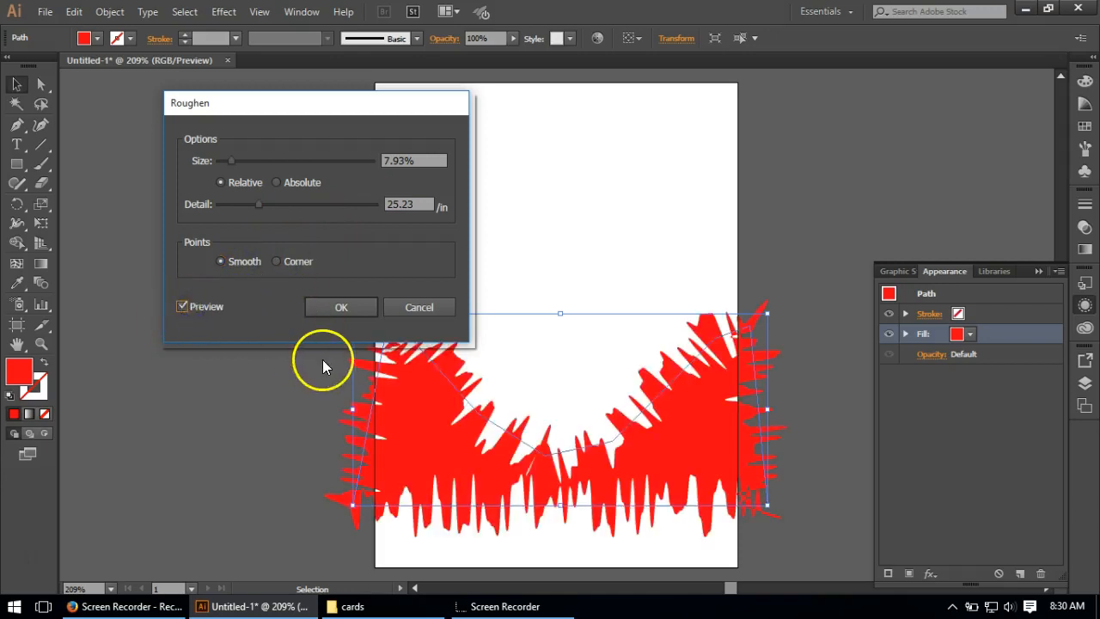
click(333, 306)
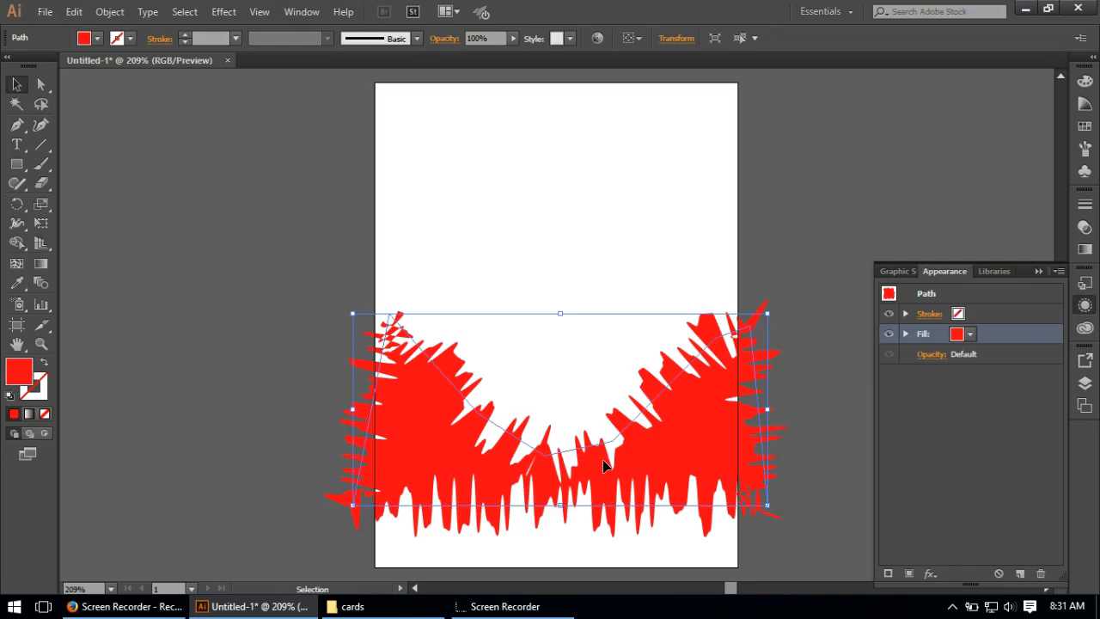
Step: Expand the red fill's appearance entry to list its effects, keeping the fill itself targeted
click(905, 334)
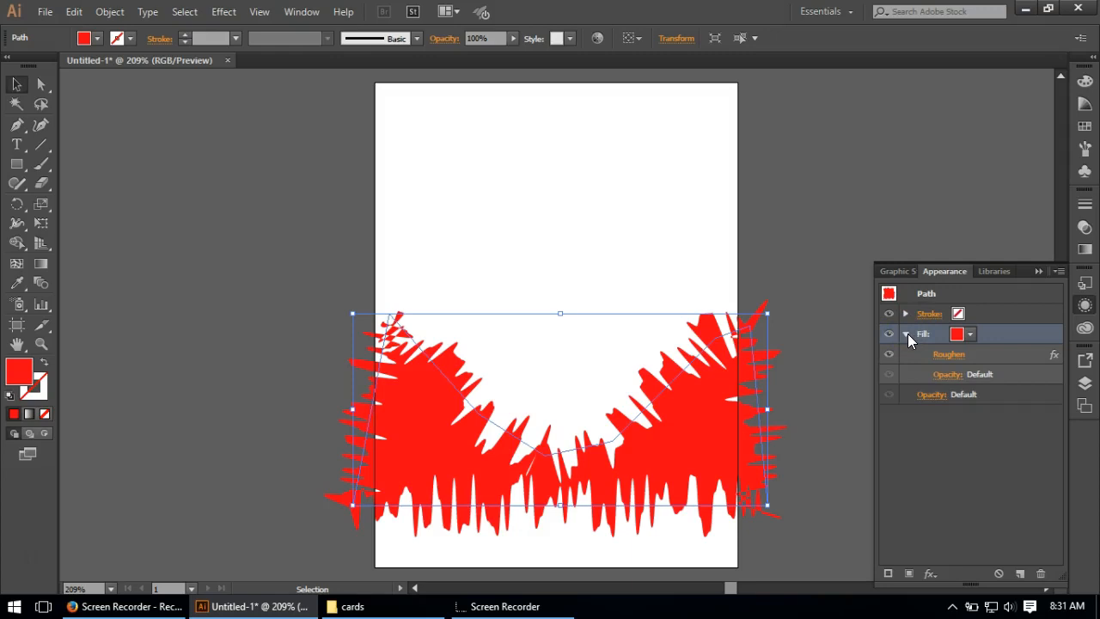
click(988, 355)
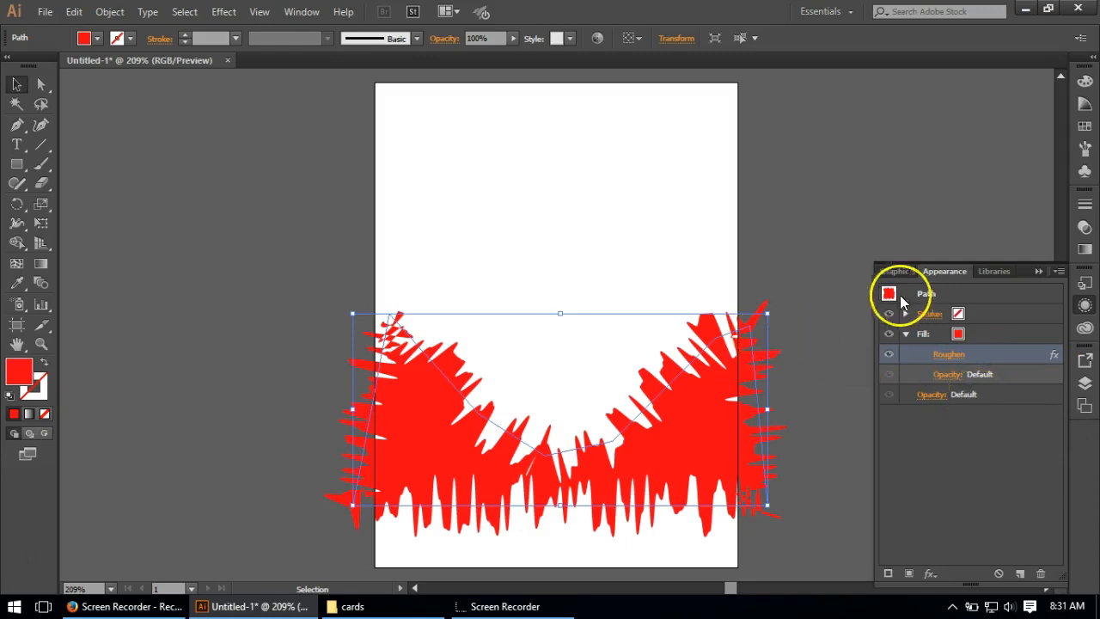
click(987, 334)
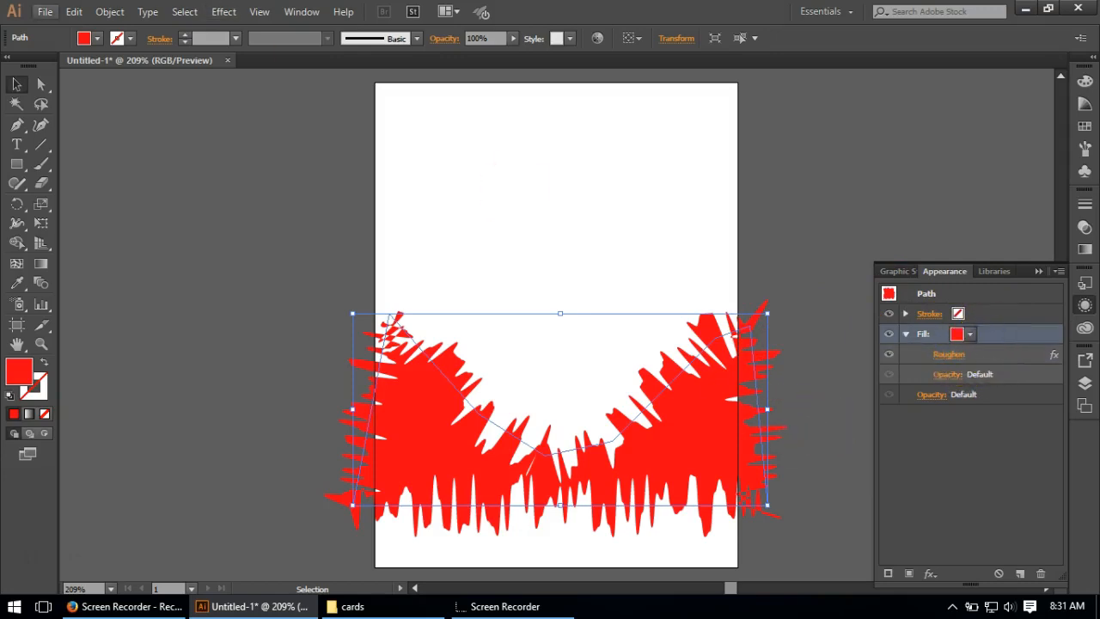
Step: Add a Tweak effect to the fill with relative amounts of 7% horizontal and 20% vertical
click(230, 17)
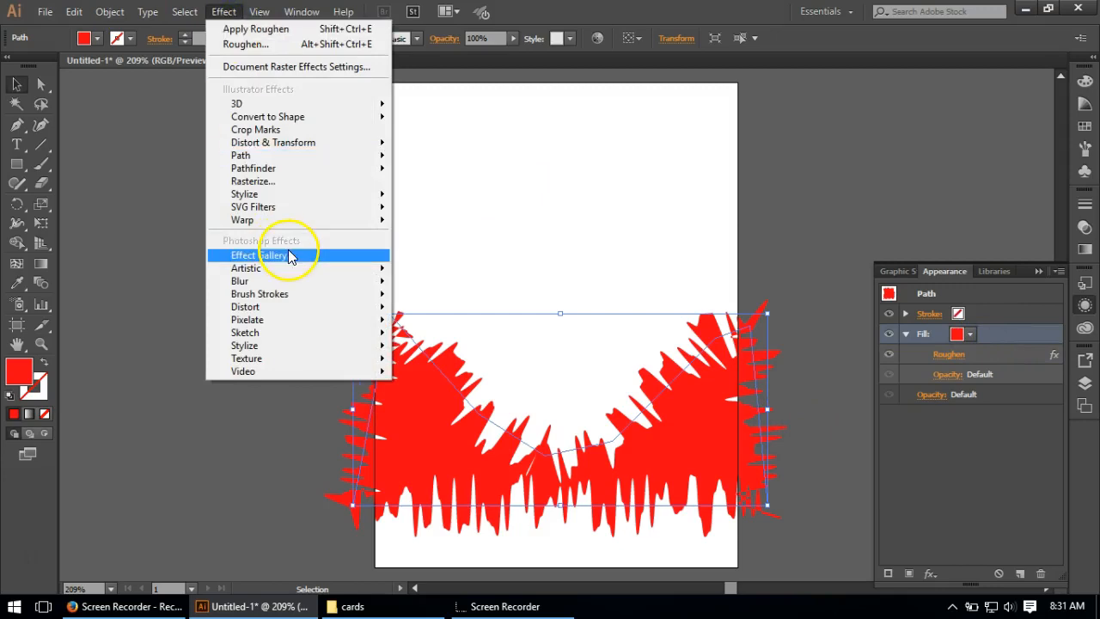
mouse_move(304, 284)
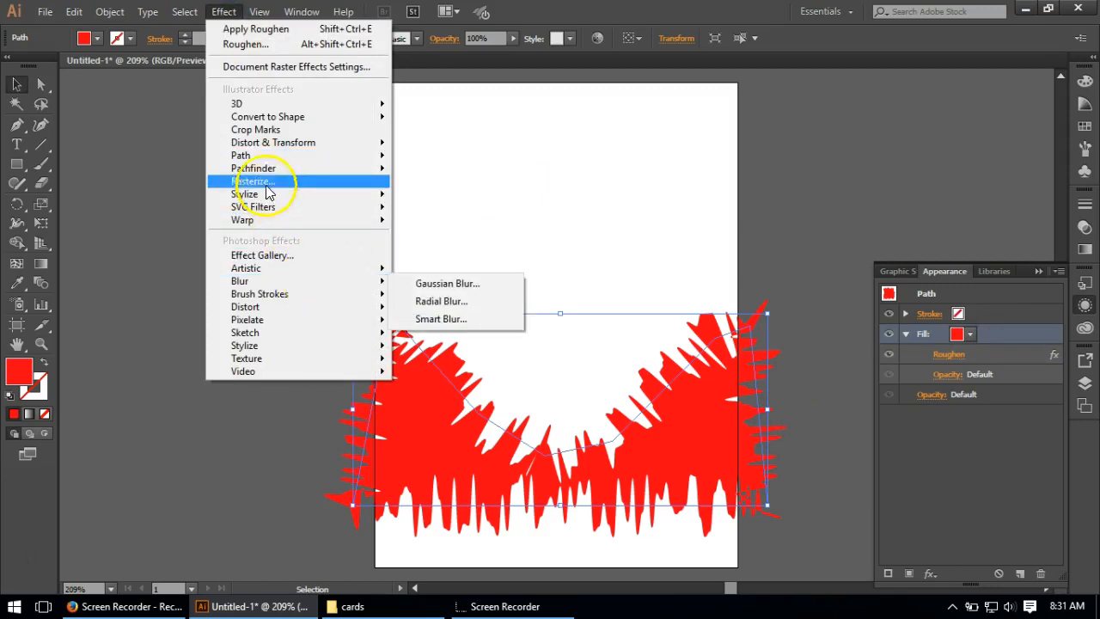
mouse_move(254, 161)
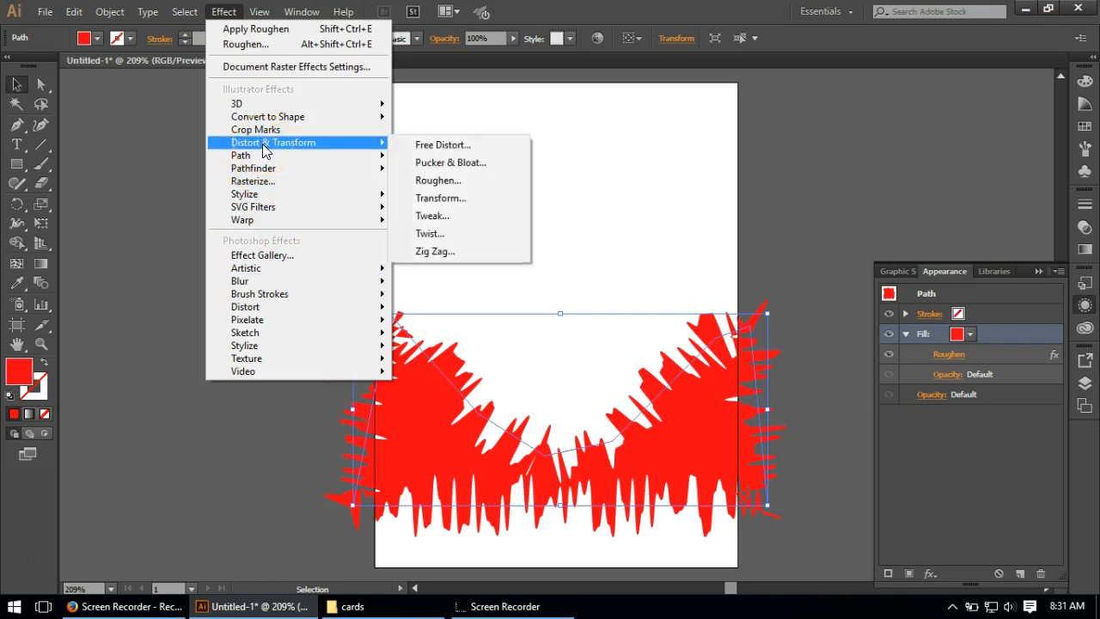
click(445, 215)
text(7)
click(634, 239)
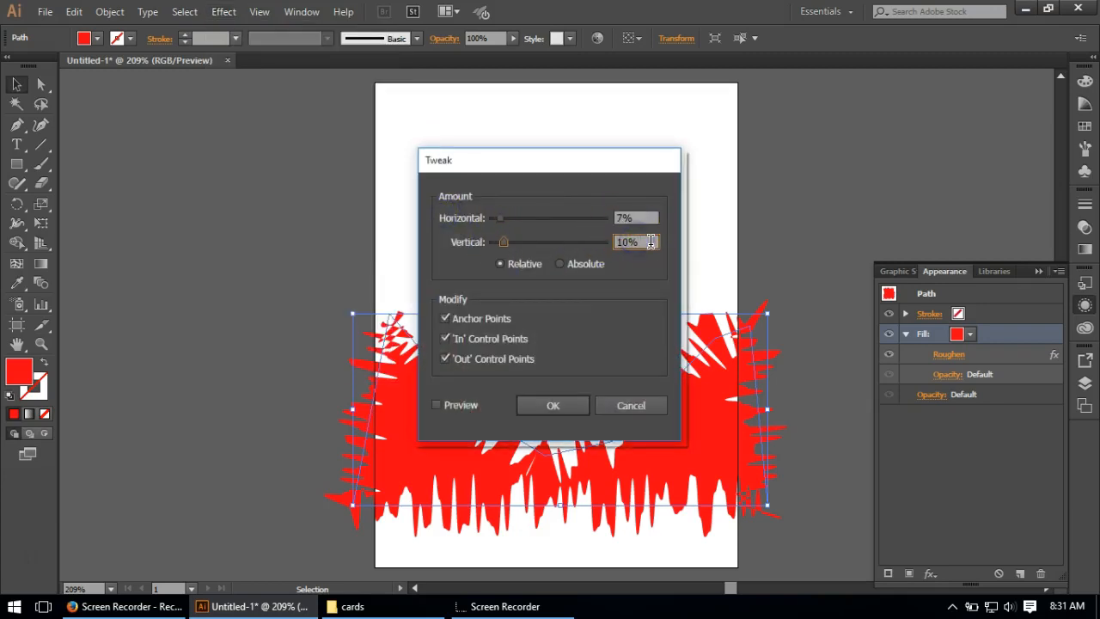
text(20)
drag(649, 241, 576, 247)
click(635, 218)
drag(635, 219, 604, 225)
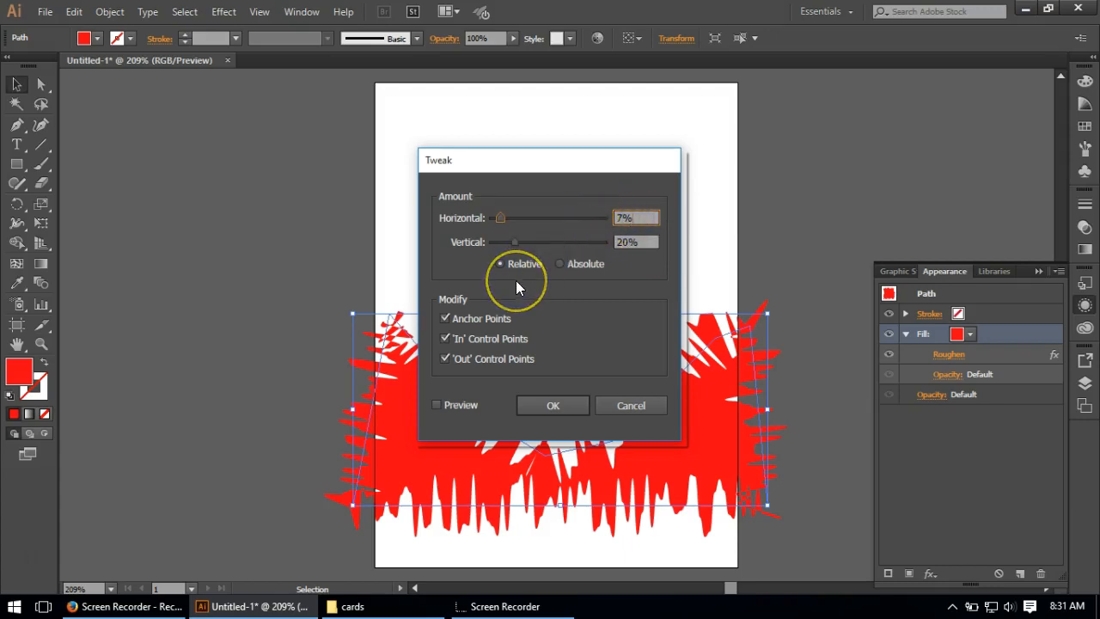
click(544, 401)
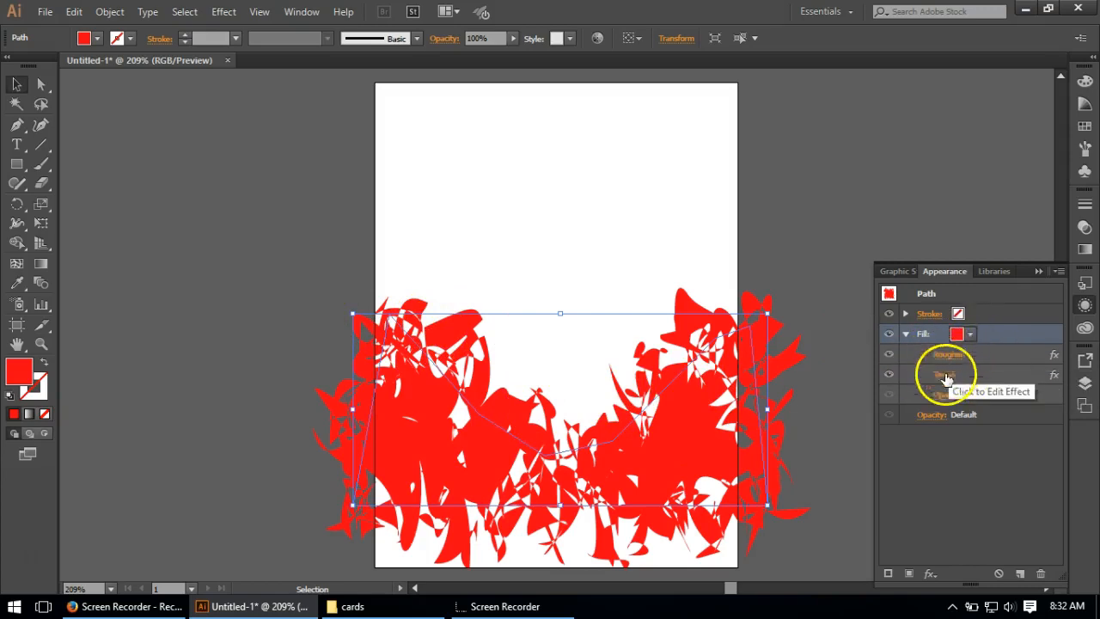
Step: Add a Twist effect to the red fill with an angle of 10°
click(223, 11)
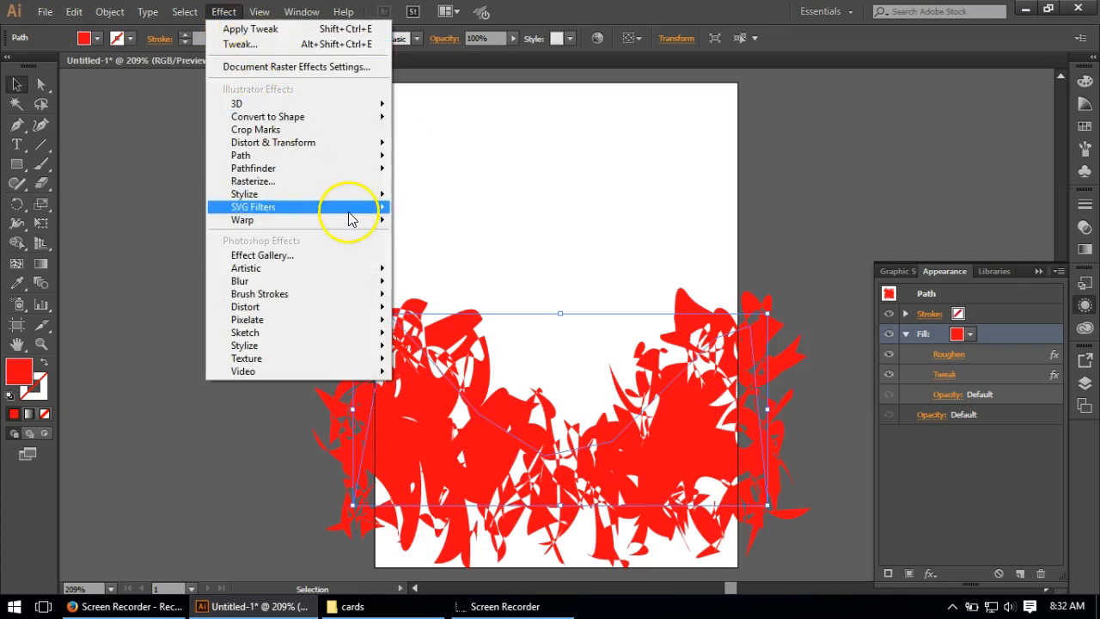
click(317, 142)
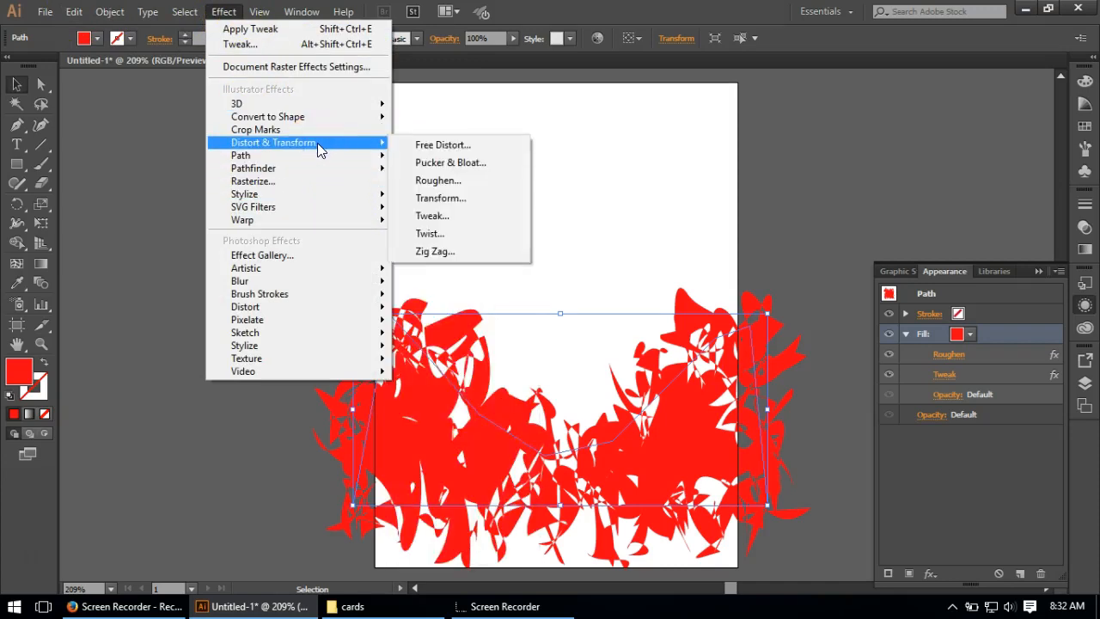
click(431, 233)
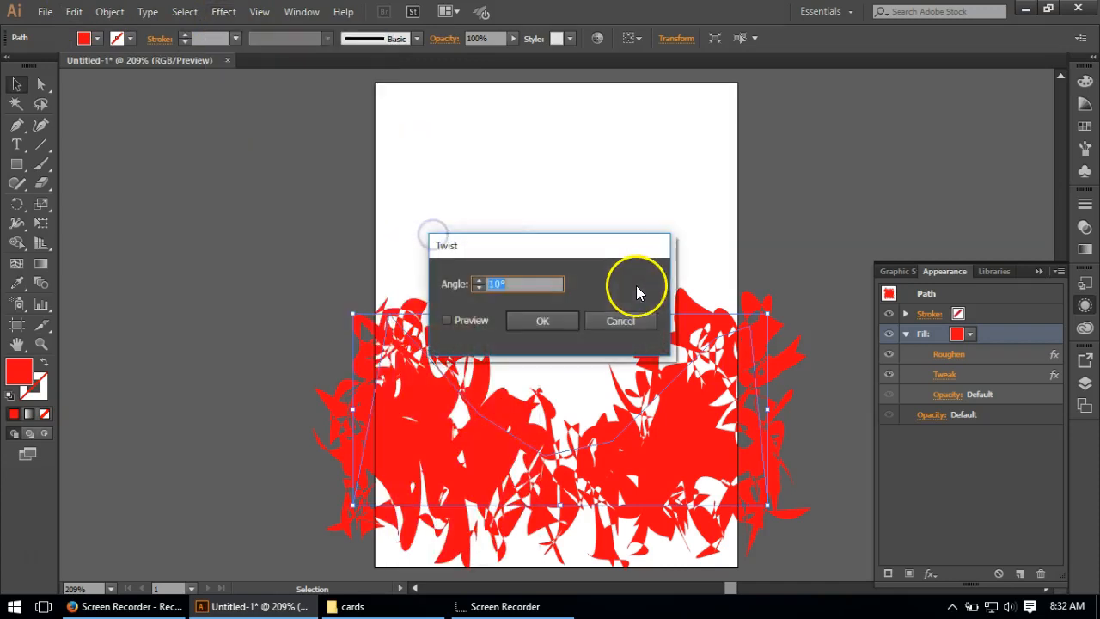
click(539, 321)
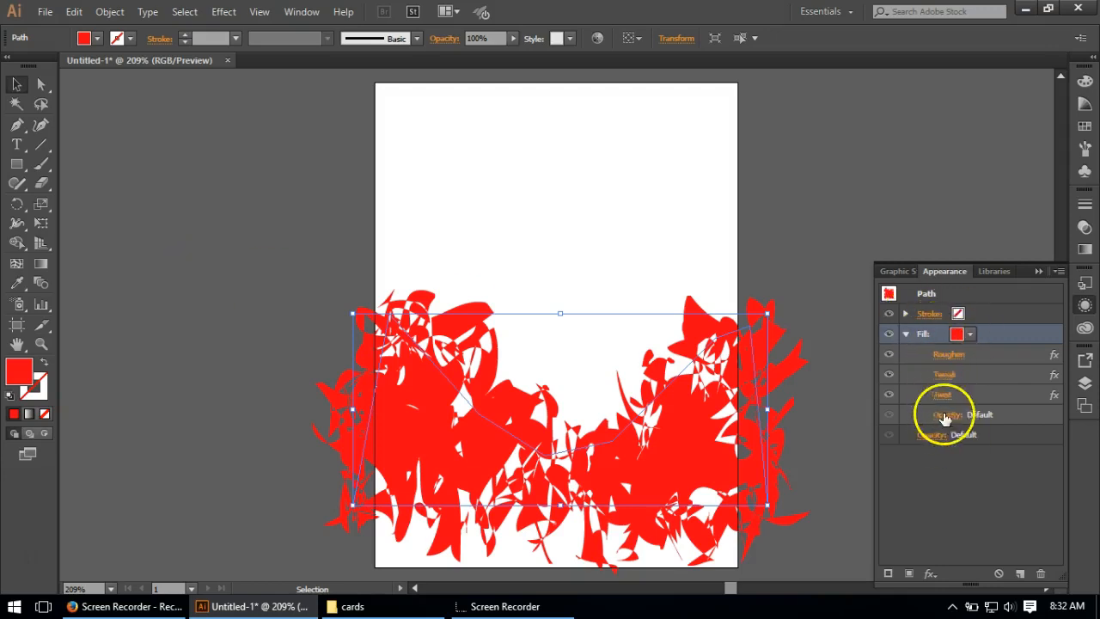
Step: Add a second Roughen effect to the fill with size 0.4% relative, detail 12.61 per inch and smooth points
click(222, 11)
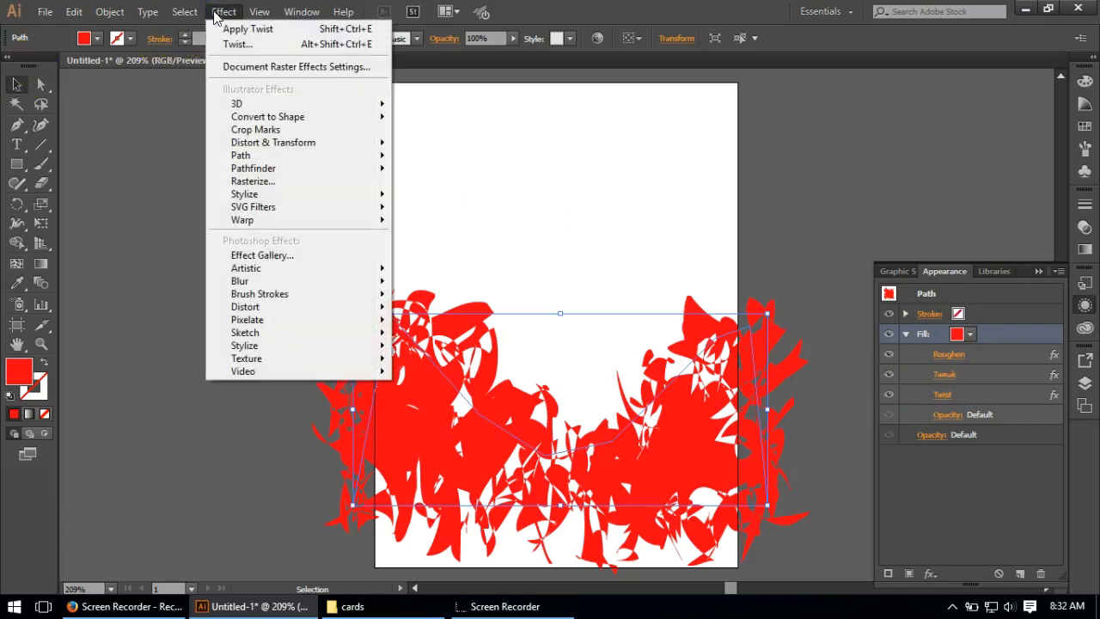
click(247, 146)
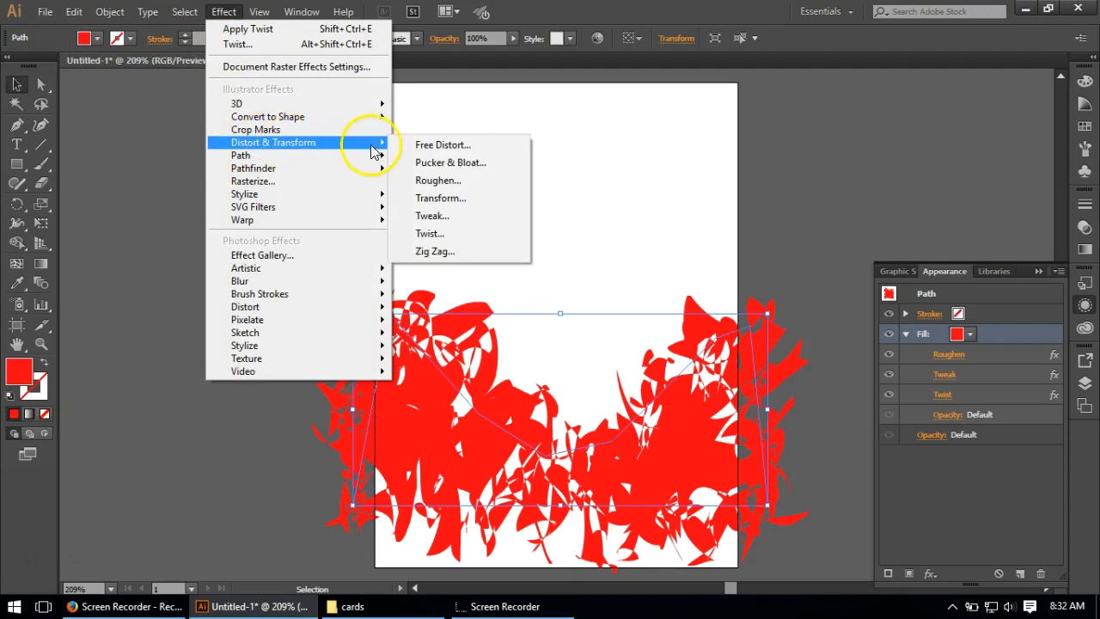
click(438, 178)
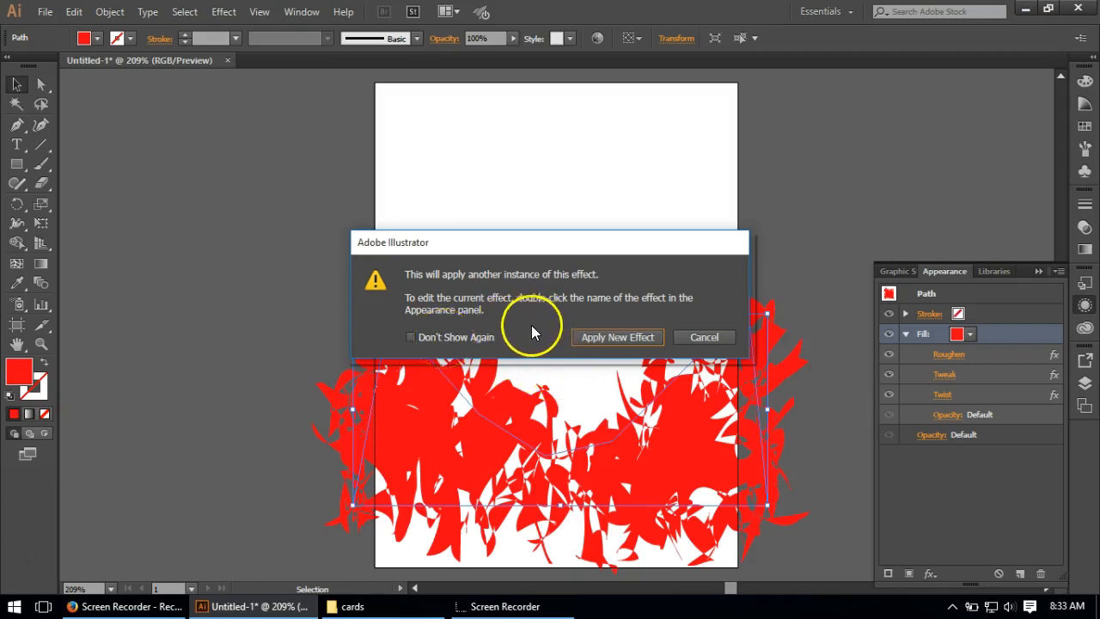
click(590, 334)
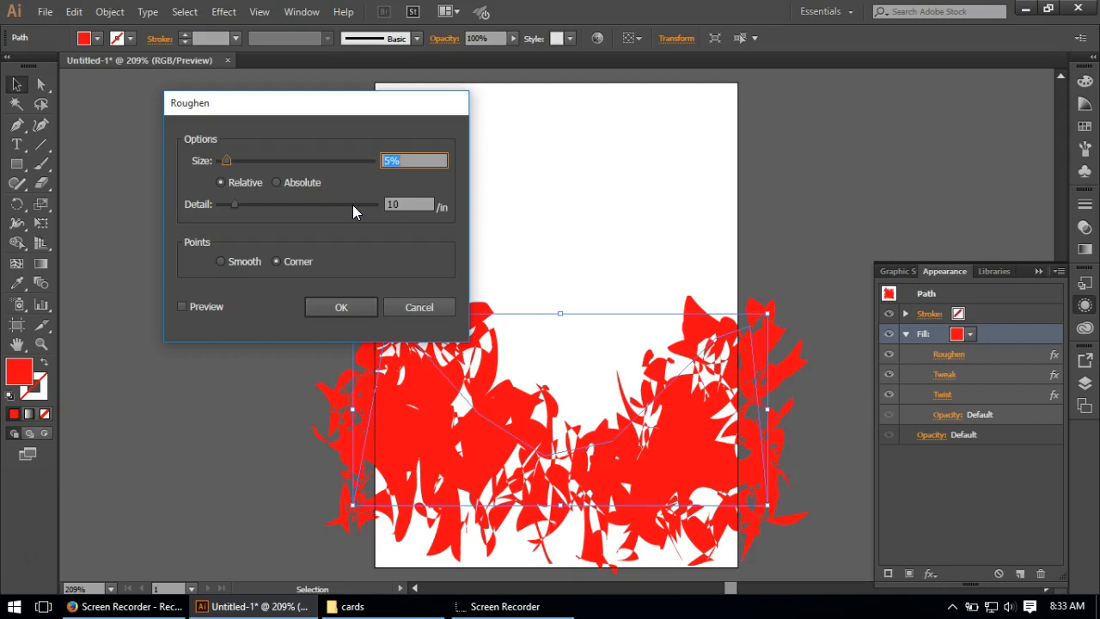
drag(247, 107, 315, 117)
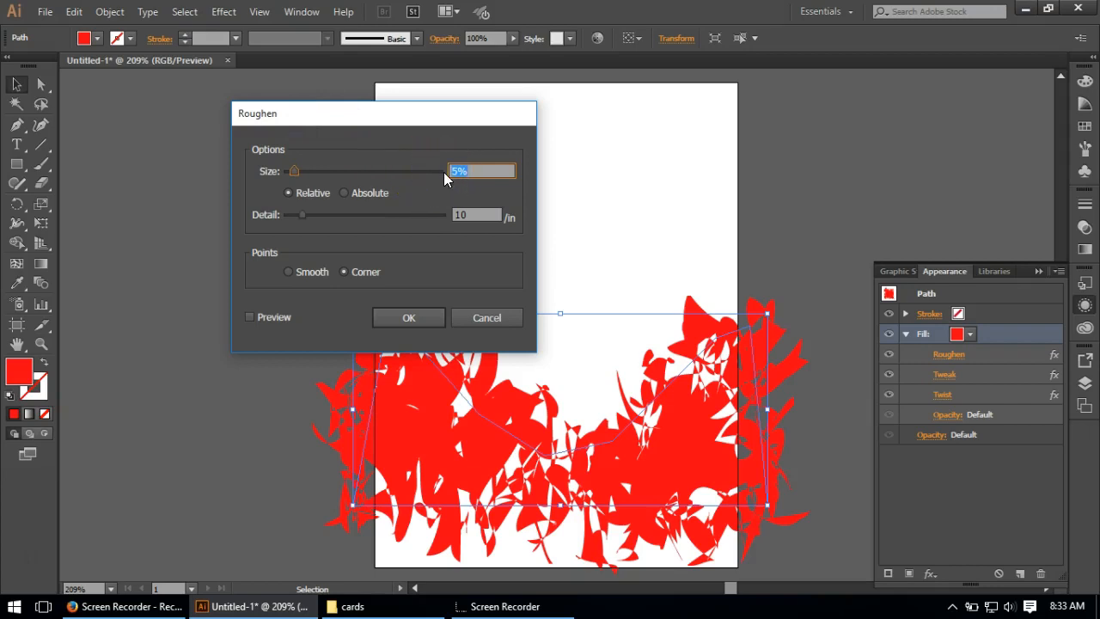
text(.4)
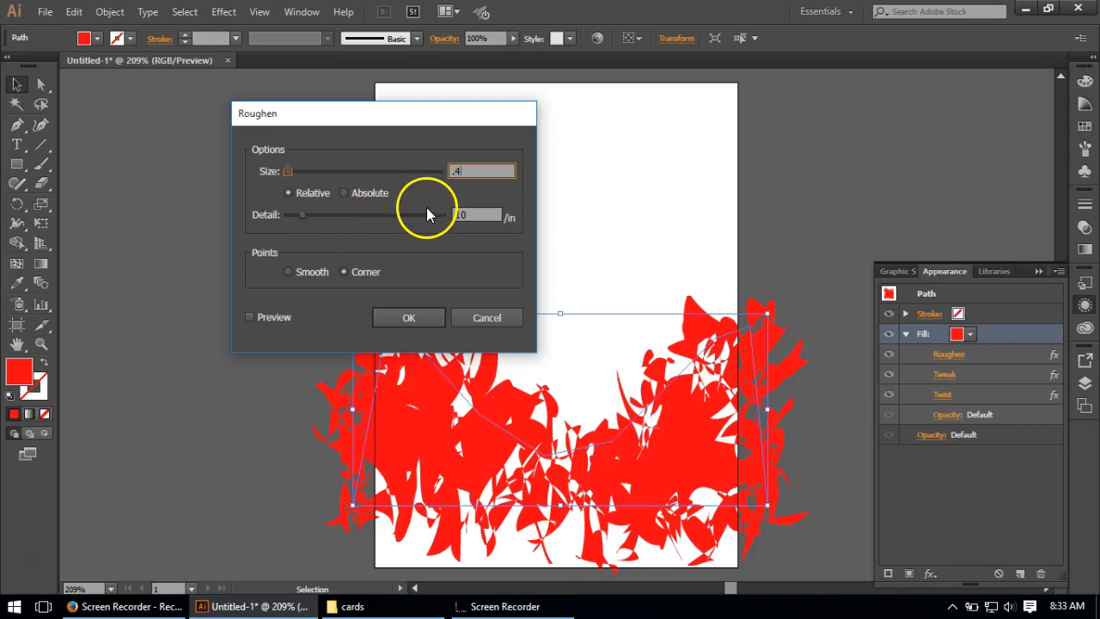
click(477, 215)
text(17)
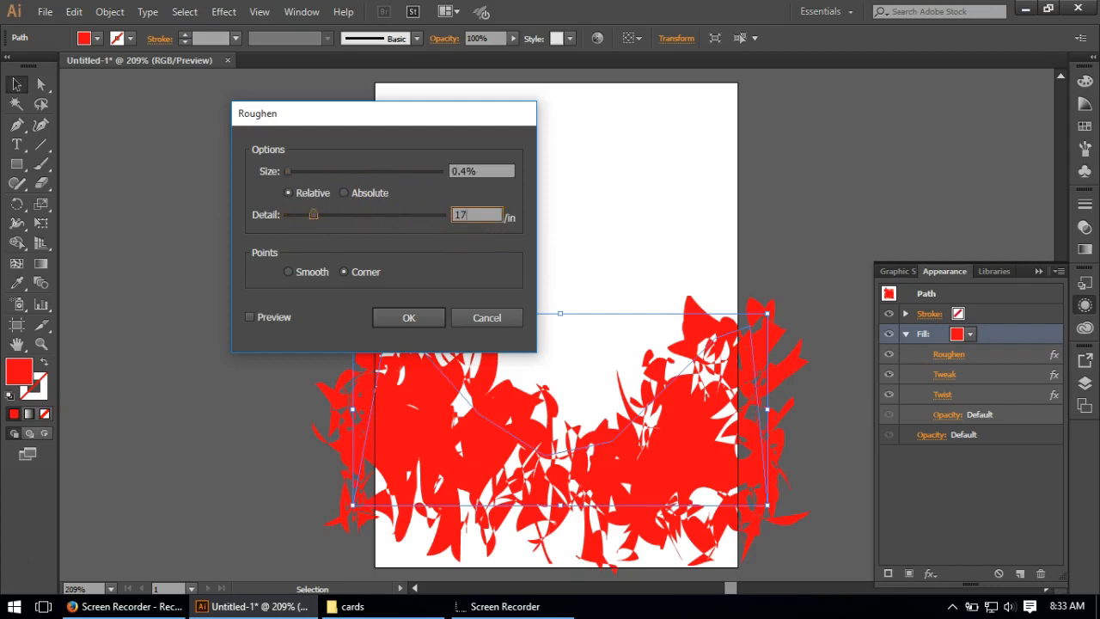
key(BackSpace)
text(2.61)
click(290, 272)
click(412, 318)
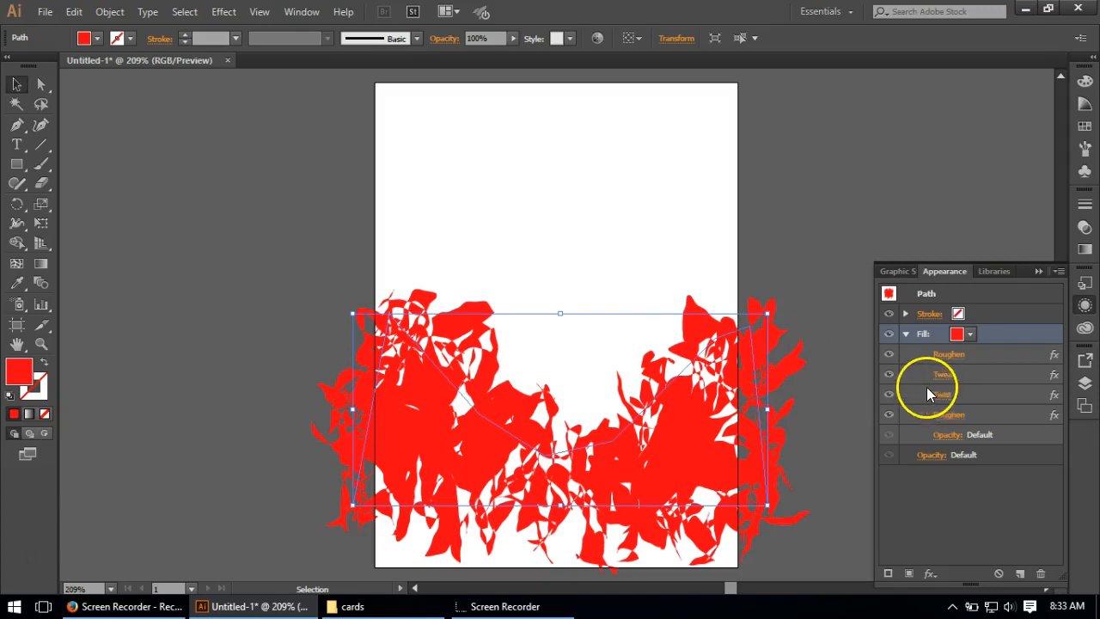
Step: Add a third Roughen effect to the fill with size 0.4% relative, detail 22.71 per inch and smooth points
click(226, 12)
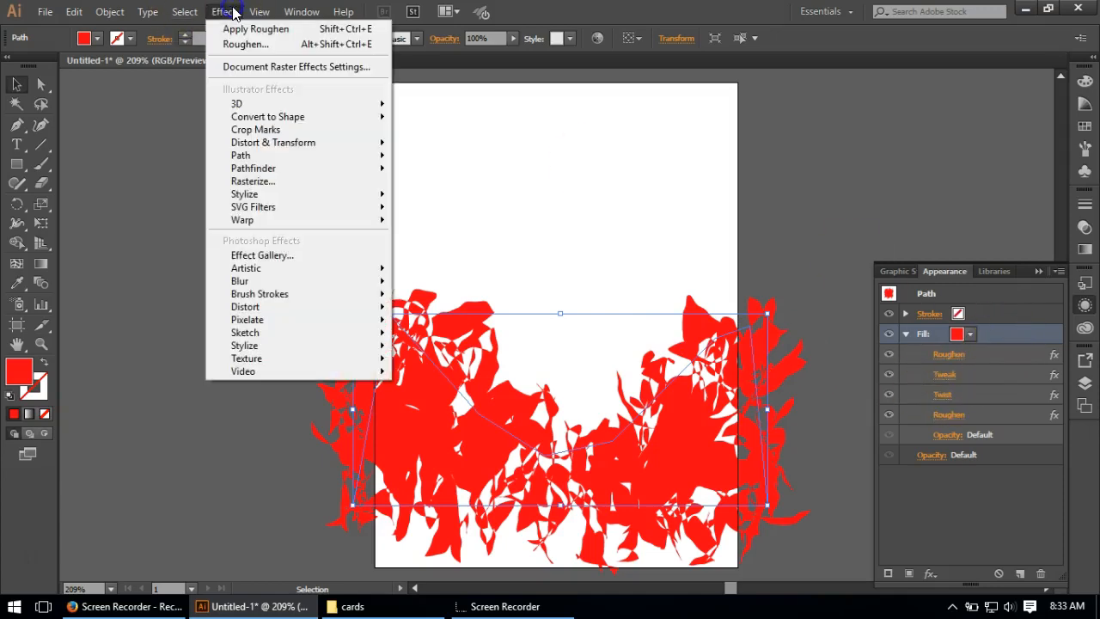
mouse_move(384, 195)
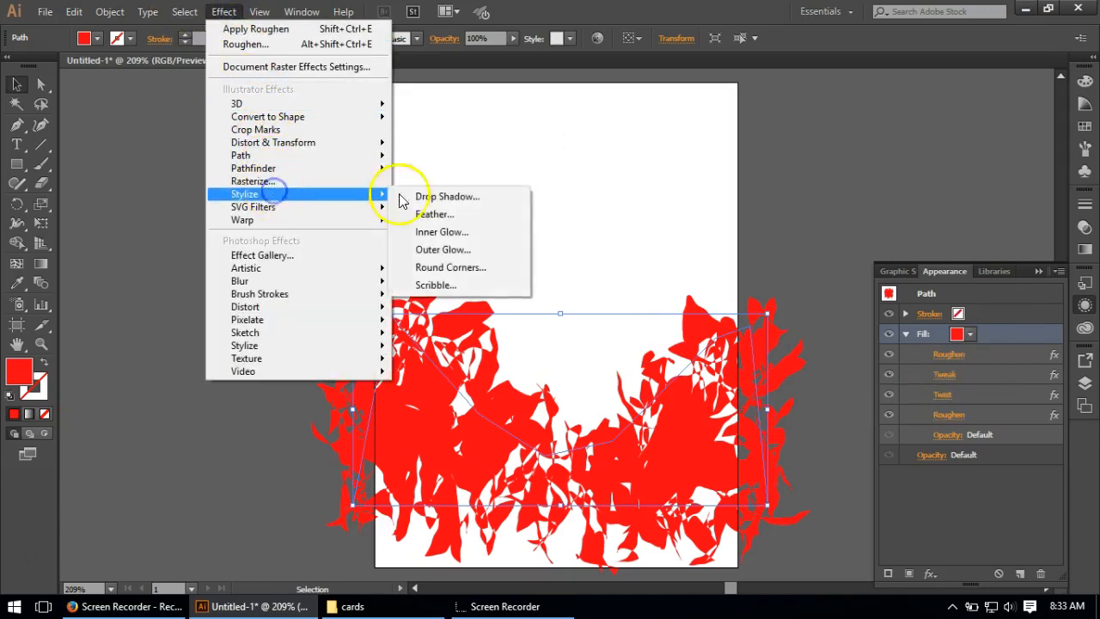
mouse_move(320, 141)
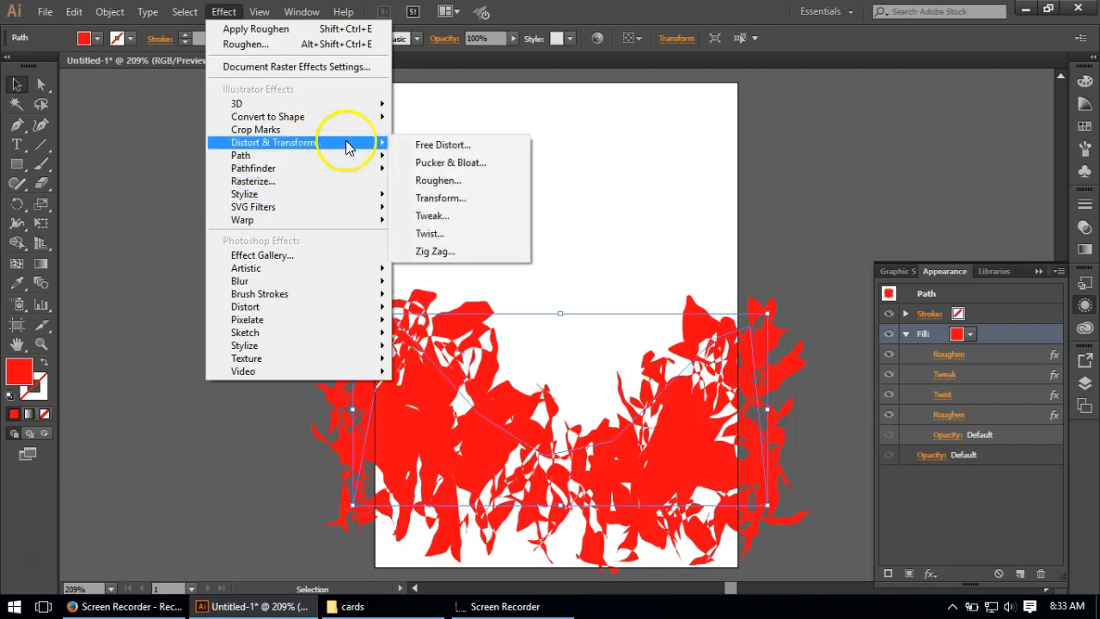
click(464, 179)
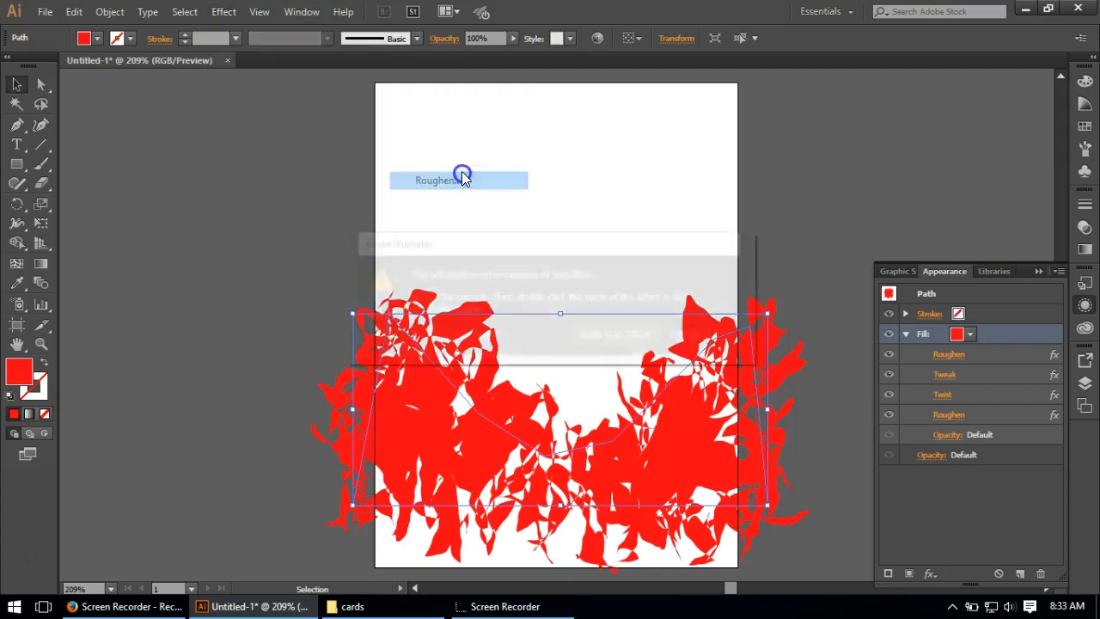
click(598, 337)
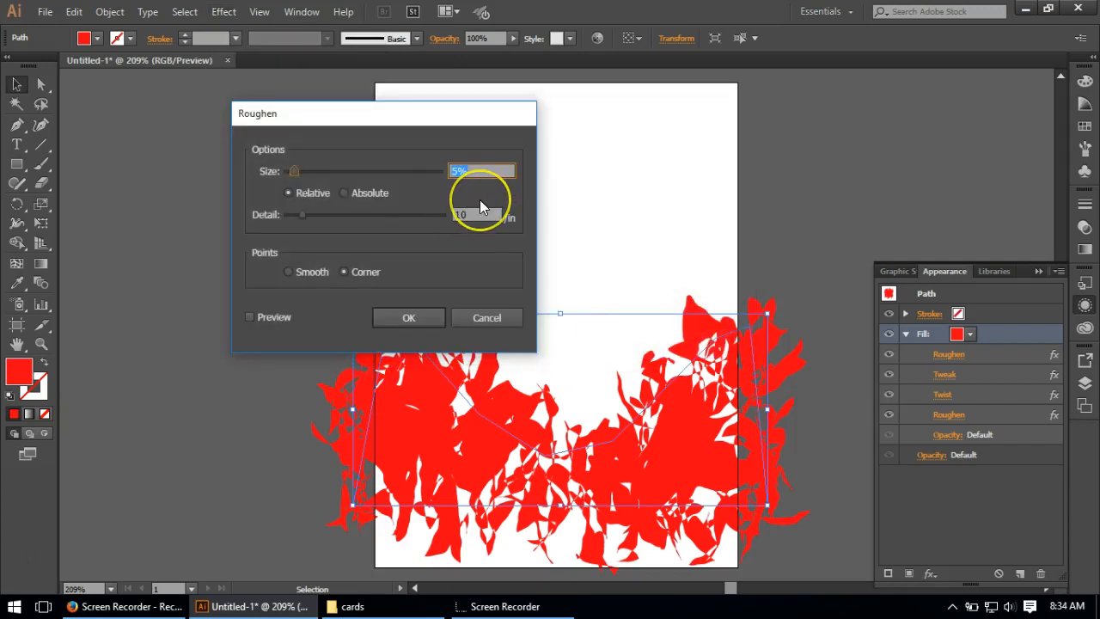
text(.4)
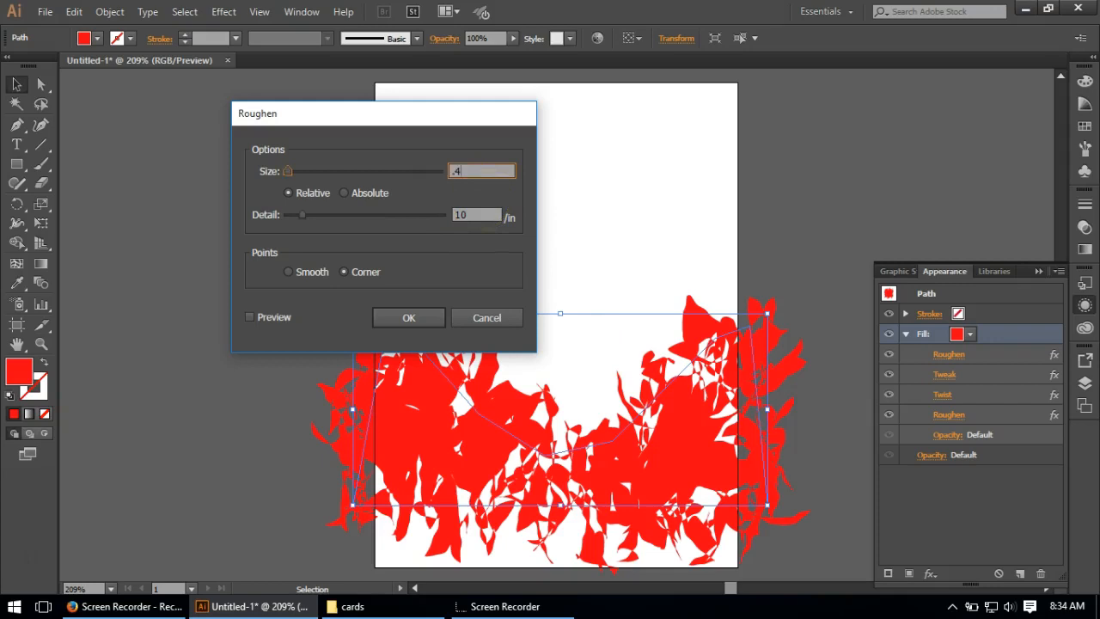
click(467, 213)
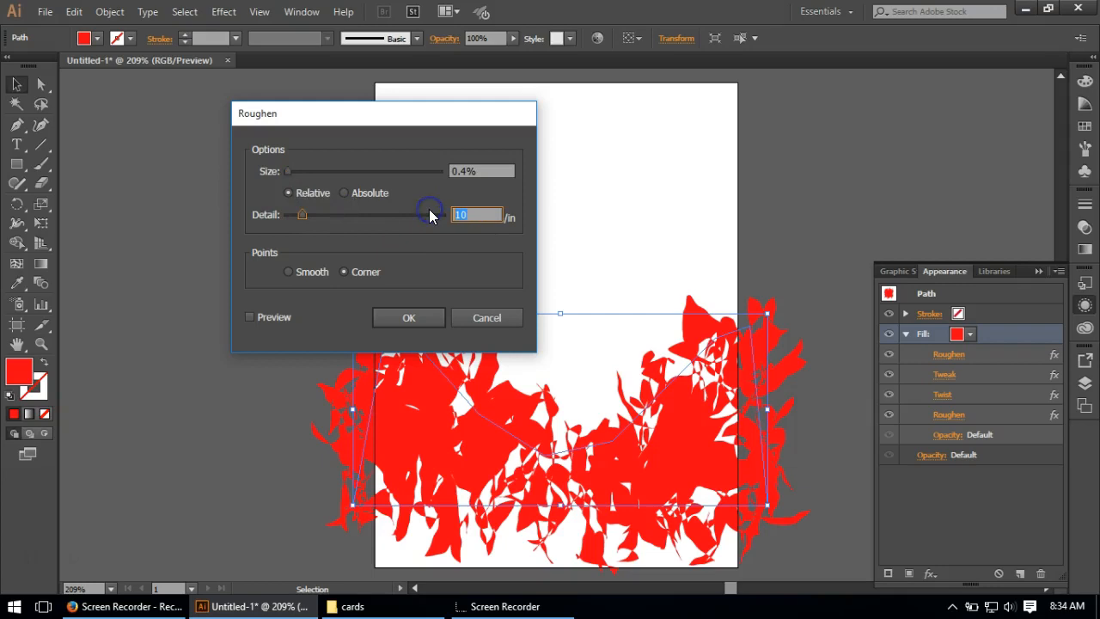
text(22.71)
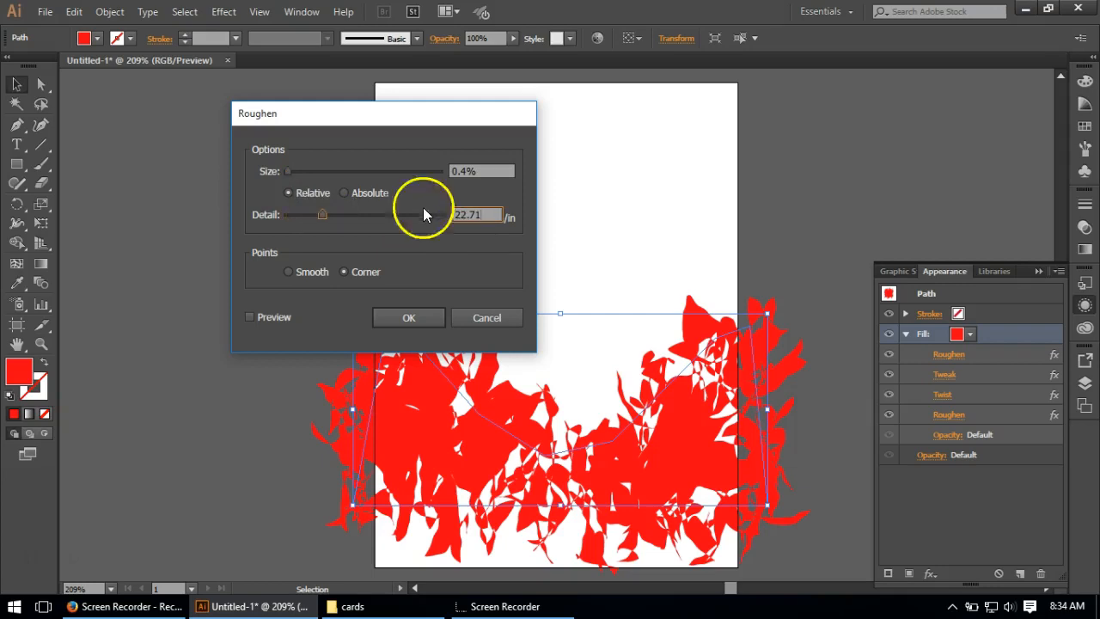
click(318, 272)
click(408, 317)
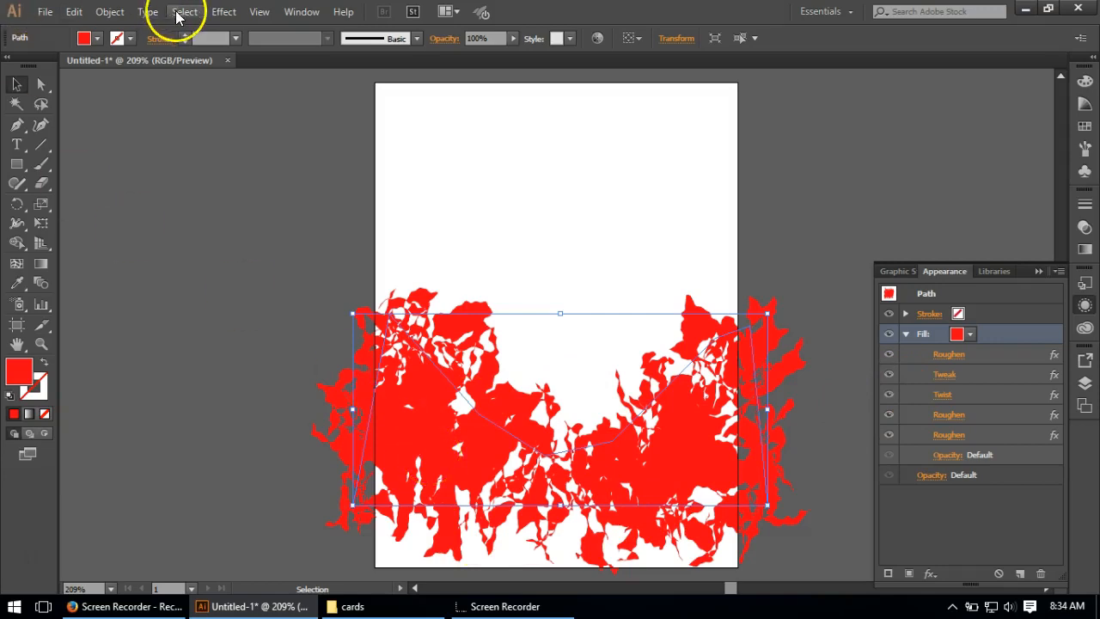
Step: Add a Feather effect to the red fill with a radius of 0.04 in
click(225, 16)
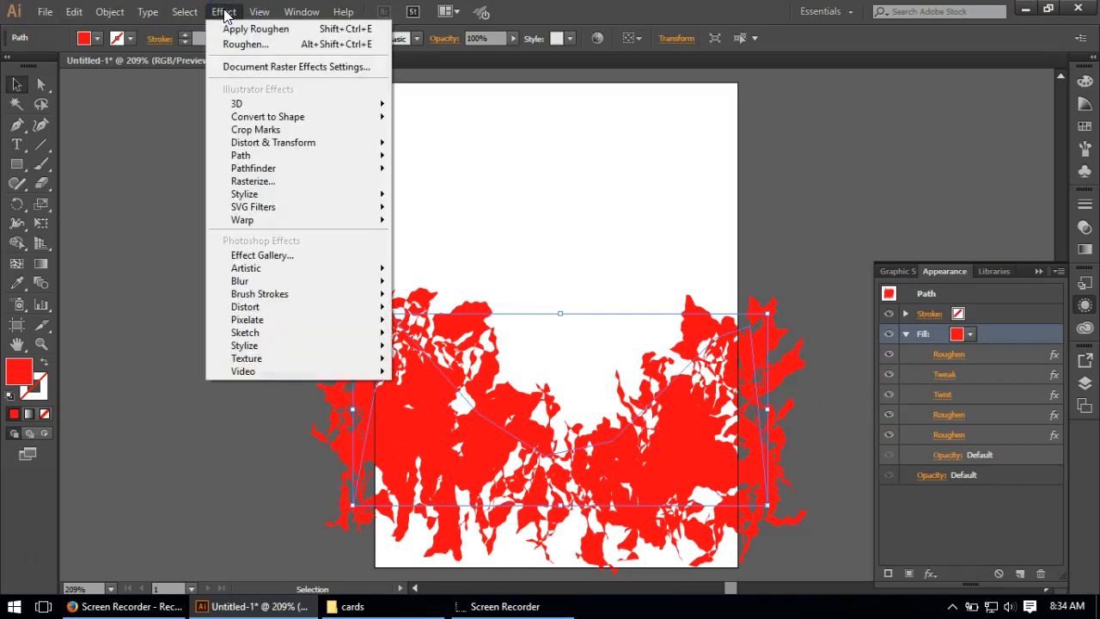
mouse_move(273, 155)
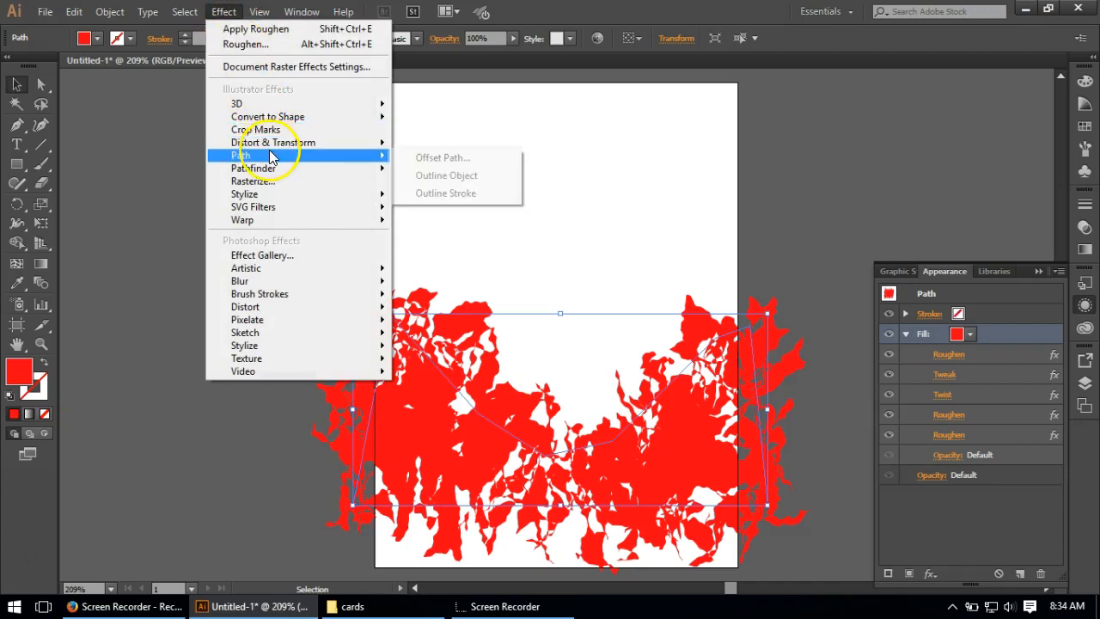
mouse_move(261, 195)
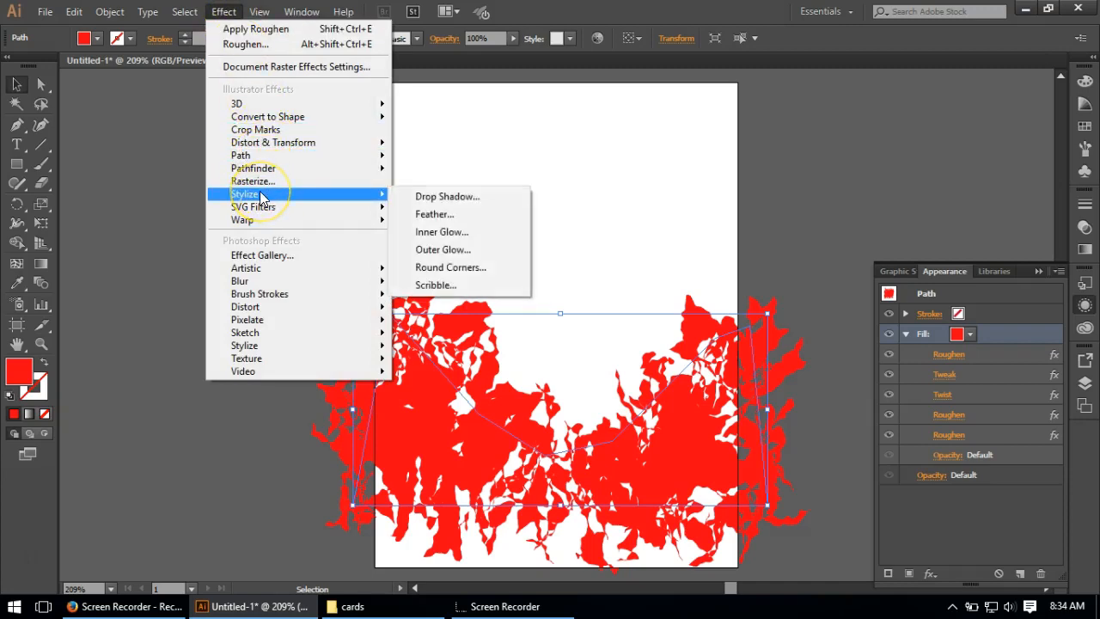
click(434, 219)
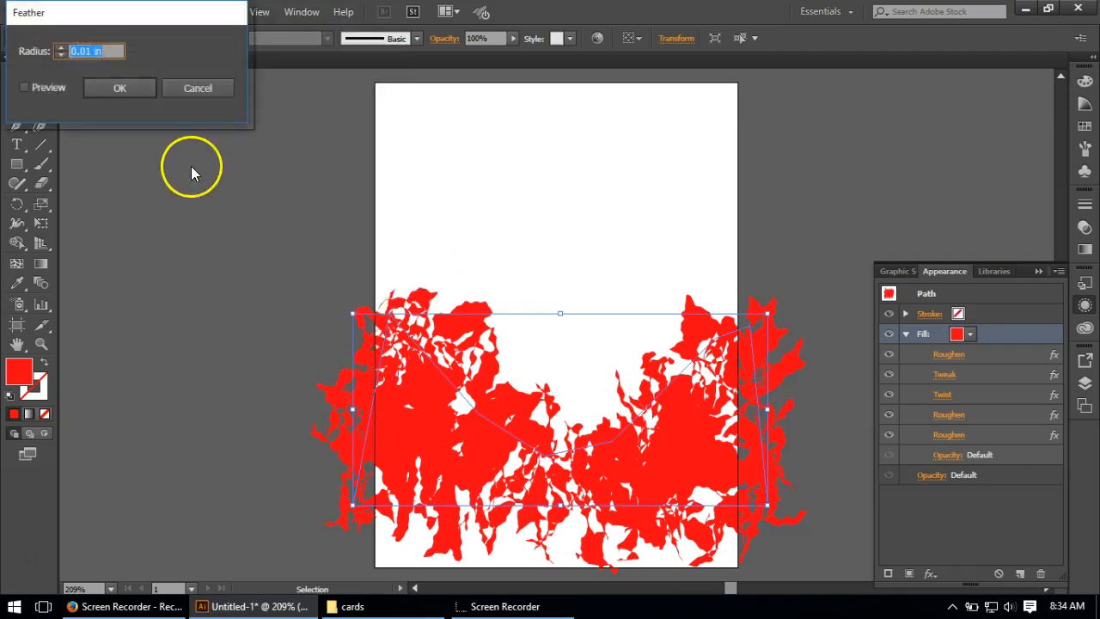
text(.04)
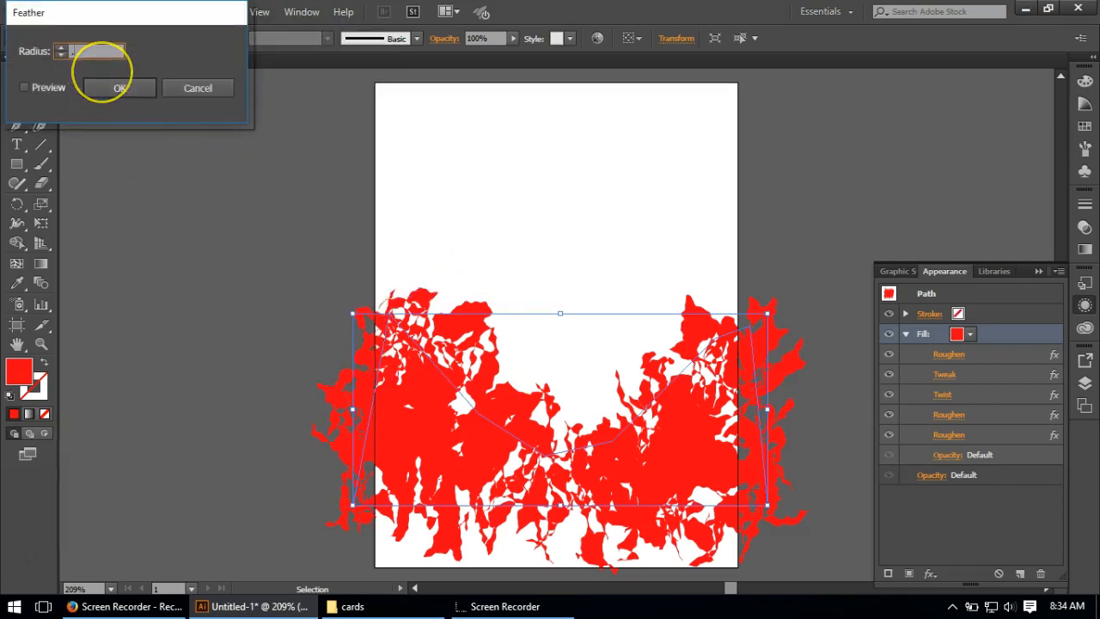
click(116, 86)
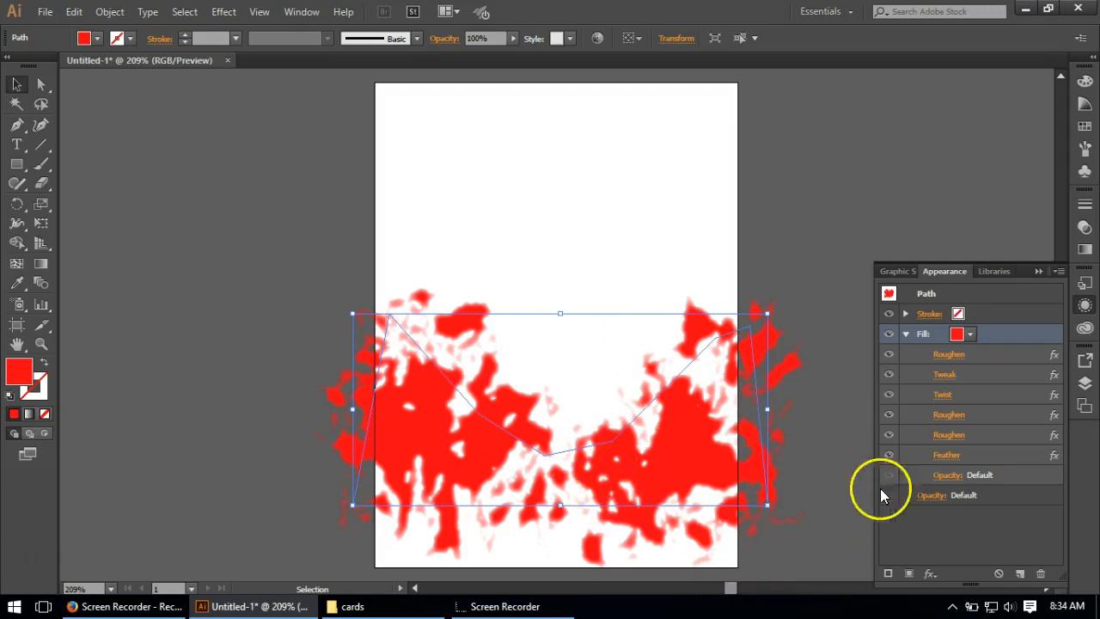
Step: Set the fill's blending mode to Multiply
click(945, 474)
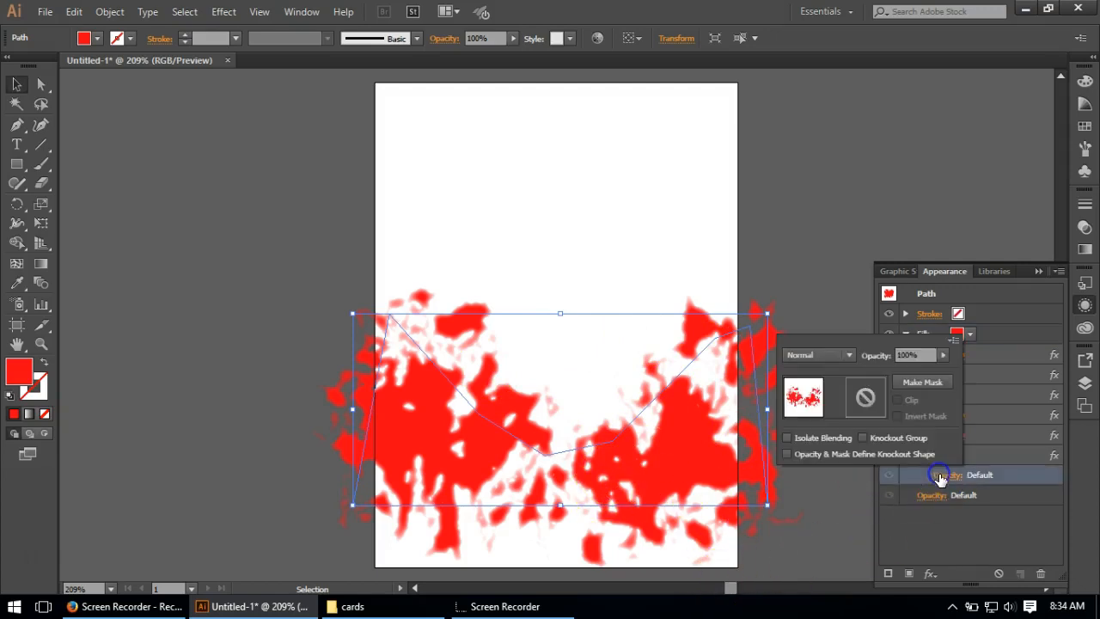
click(849, 356)
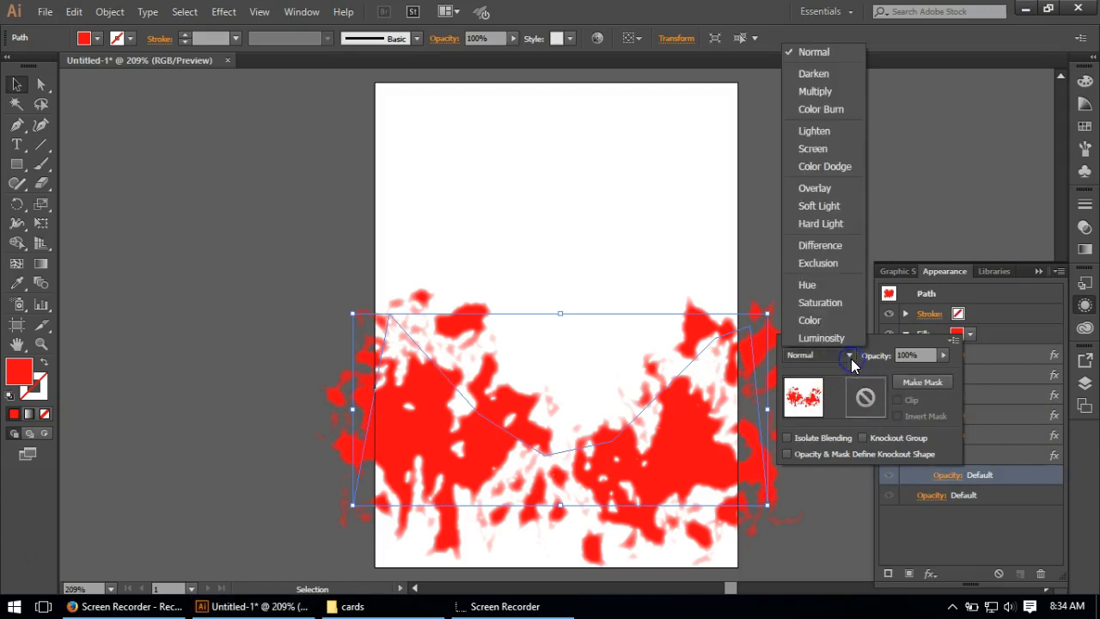
click(807, 94)
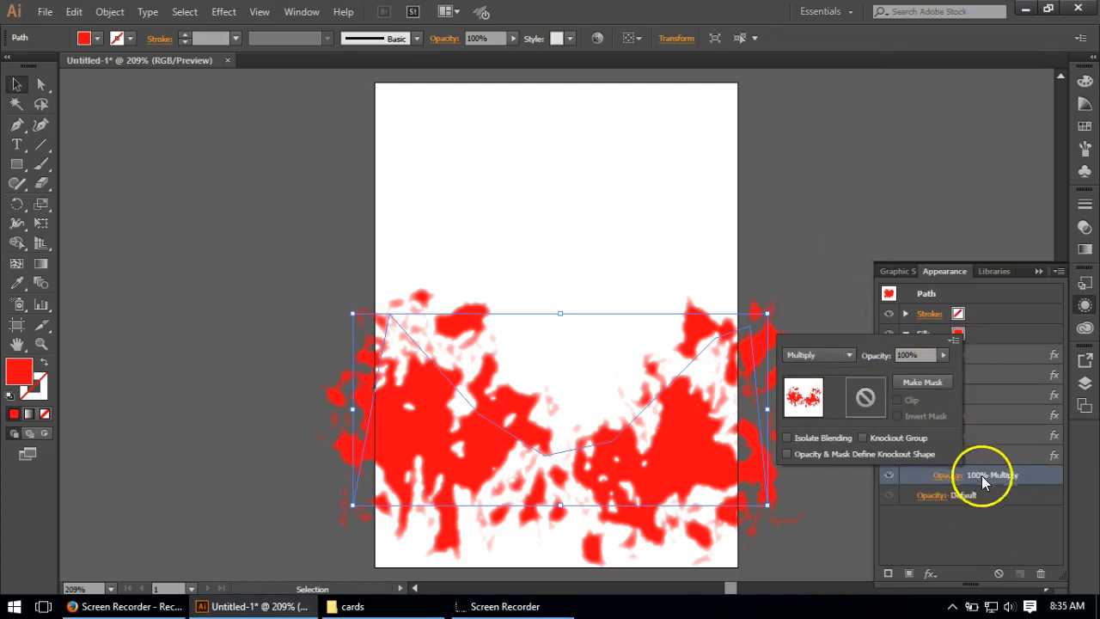
click(984, 524)
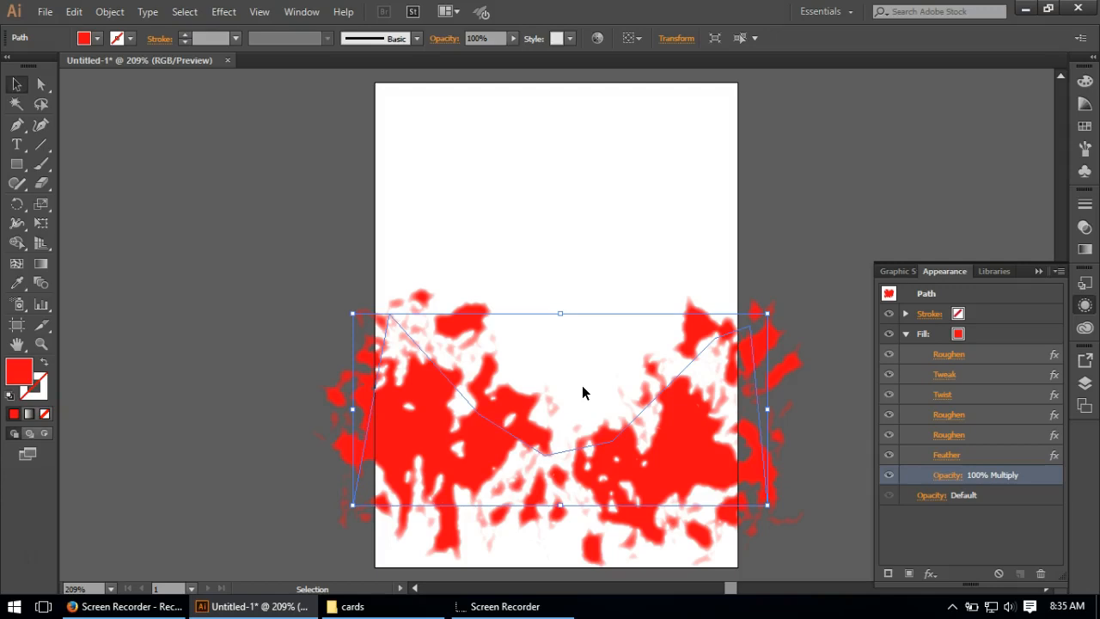
Step: Duplicate the red Multiply fill together with its whole stack of effects
click(956, 391)
click(993, 335)
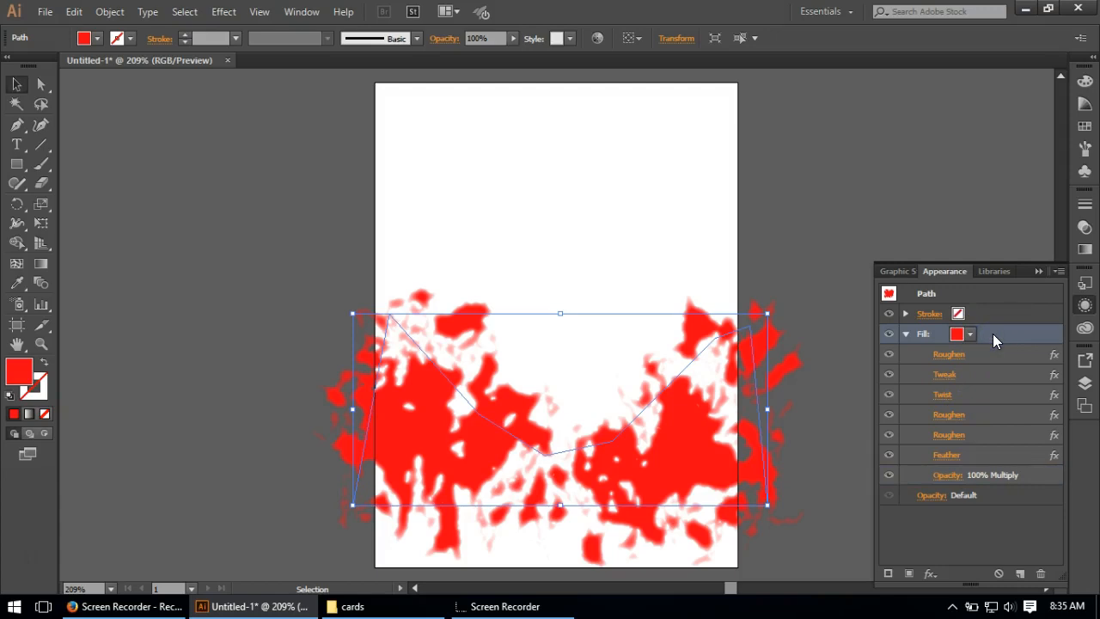
click(1020, 581)
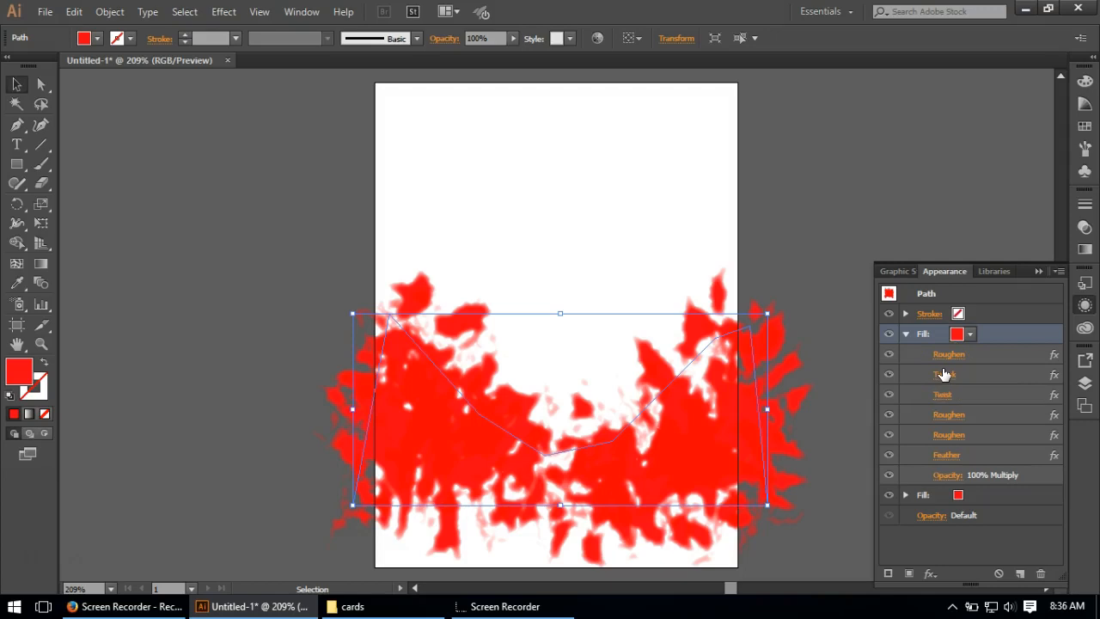
drag(943, 375, 947, 405)
Step: Add a Film Grain effect to the uppermost fill with grain 11, highlight area 20 and intensity 3
click(222, 12)
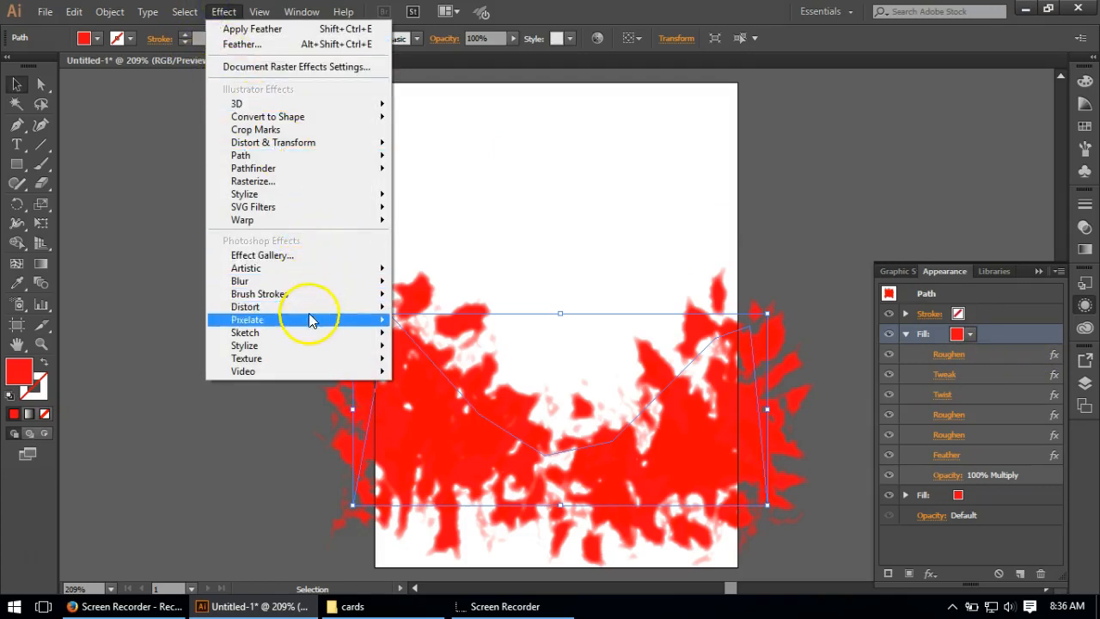
click(280, 257)
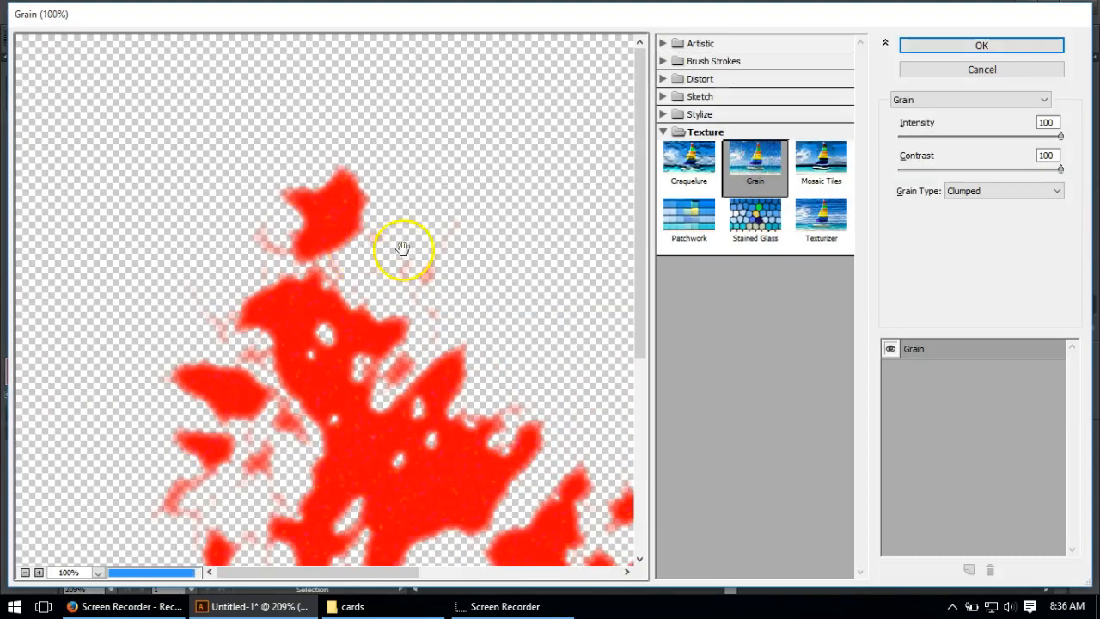
click(699, 44)
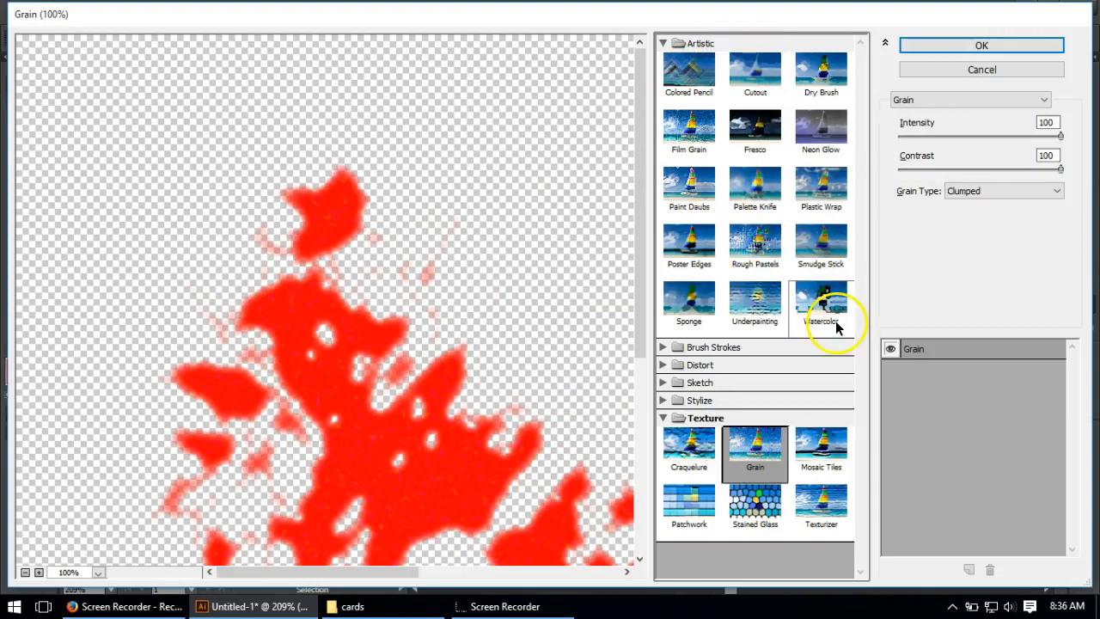
click(689, 143)
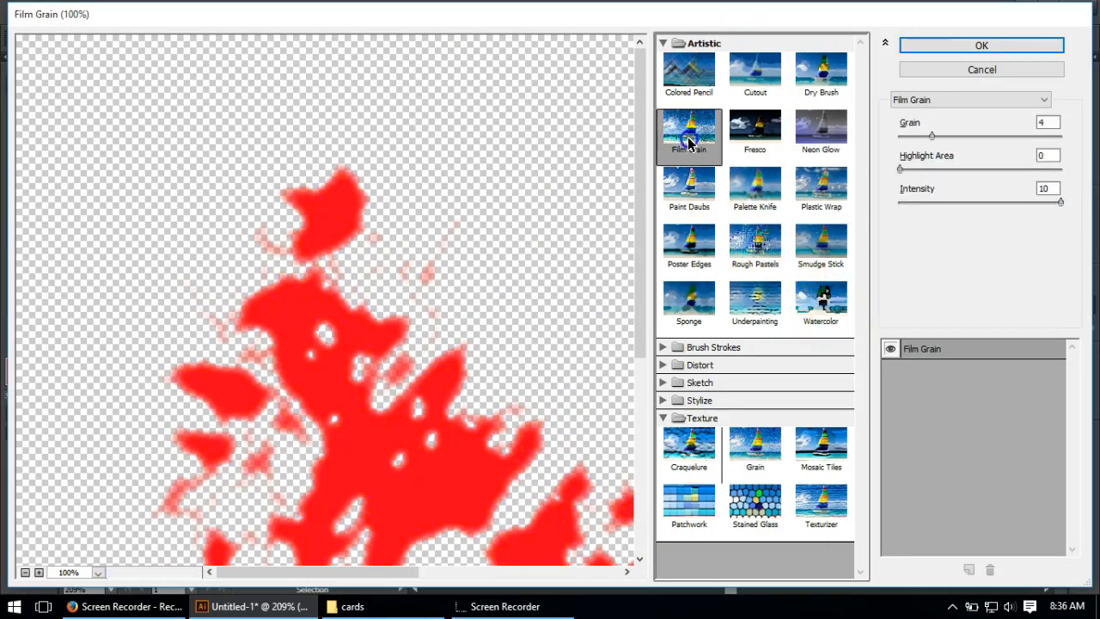
drag(1050, 124, 1017, 125)
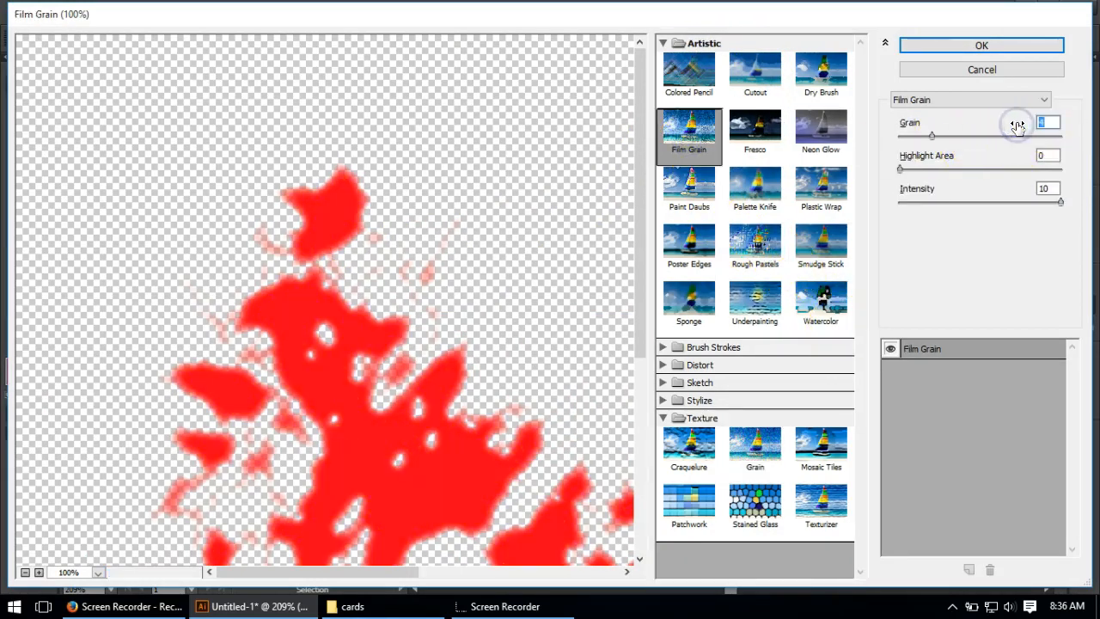
text(11)
double_click(1043, 154)
text(20)
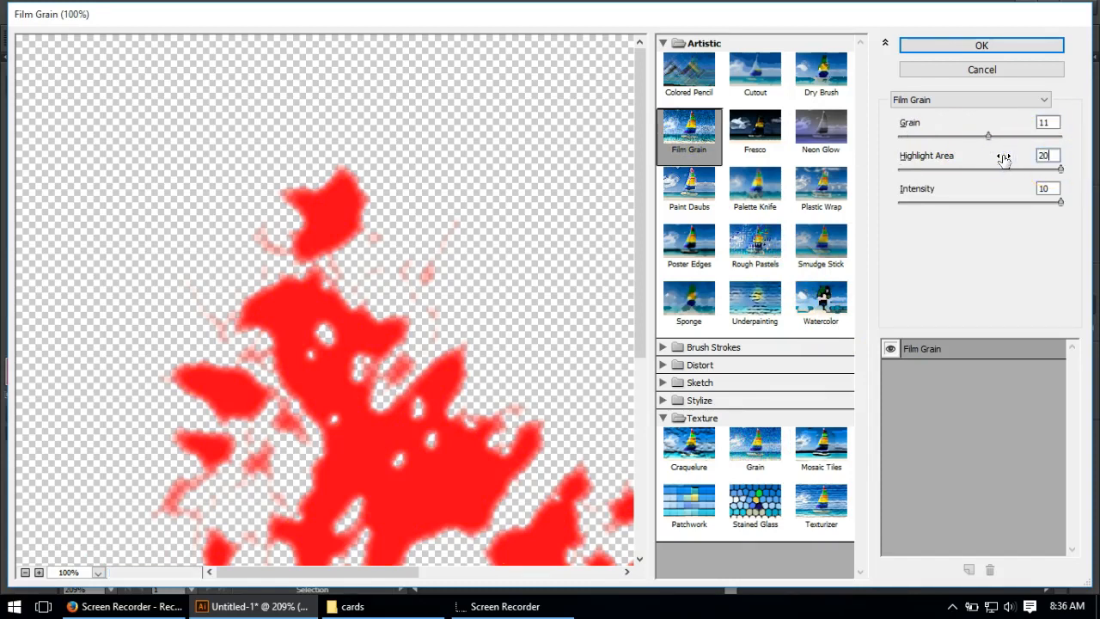
drag(1069, 187, 1016, 191)
text(3)
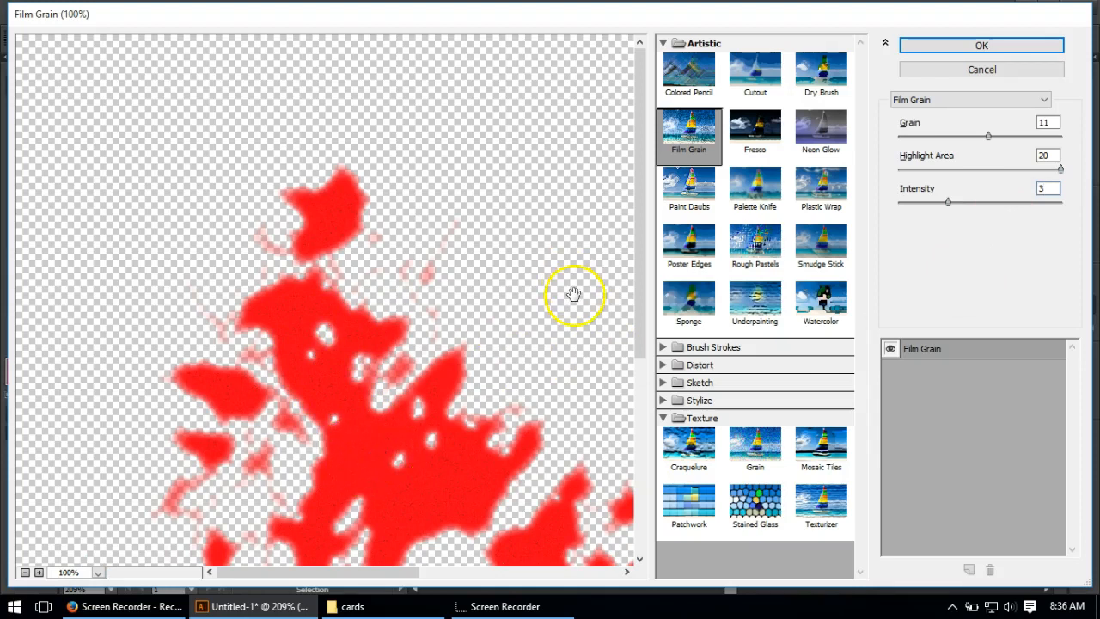
click(982, 45)
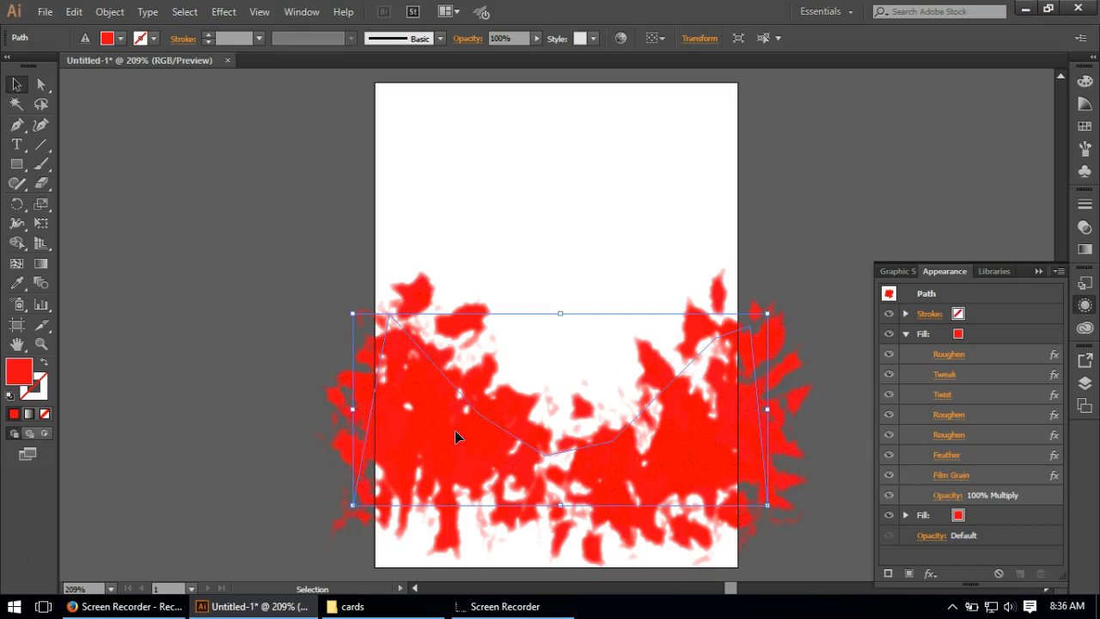
Step: Duplicate the uppermost fill that carries the Film Grain effect
click(666, 368)
click(989, 333)
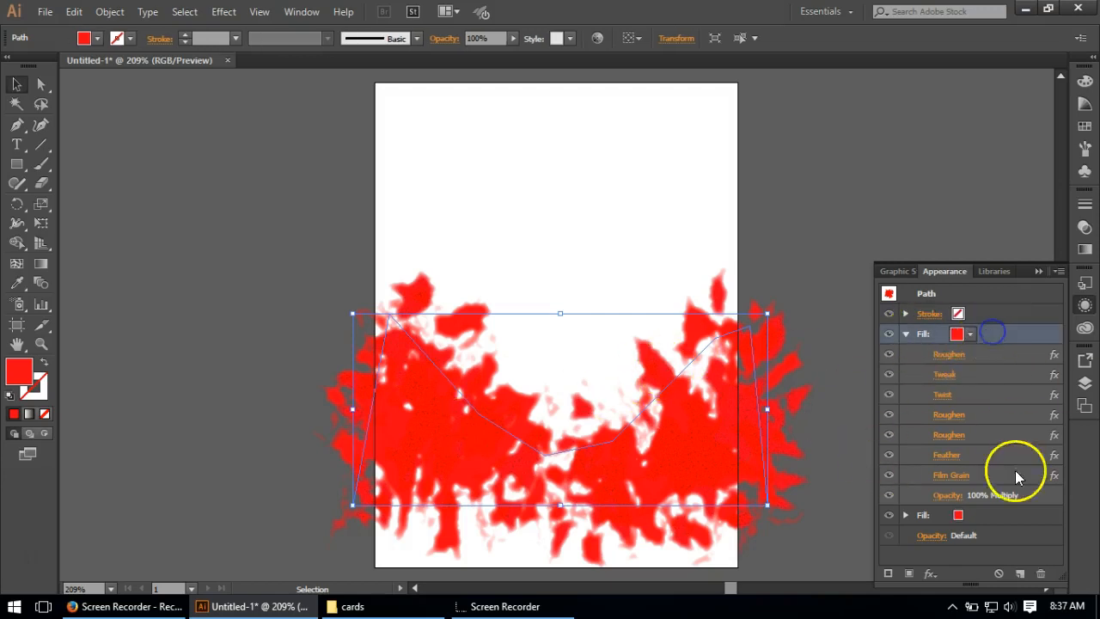
click(1020, 573)
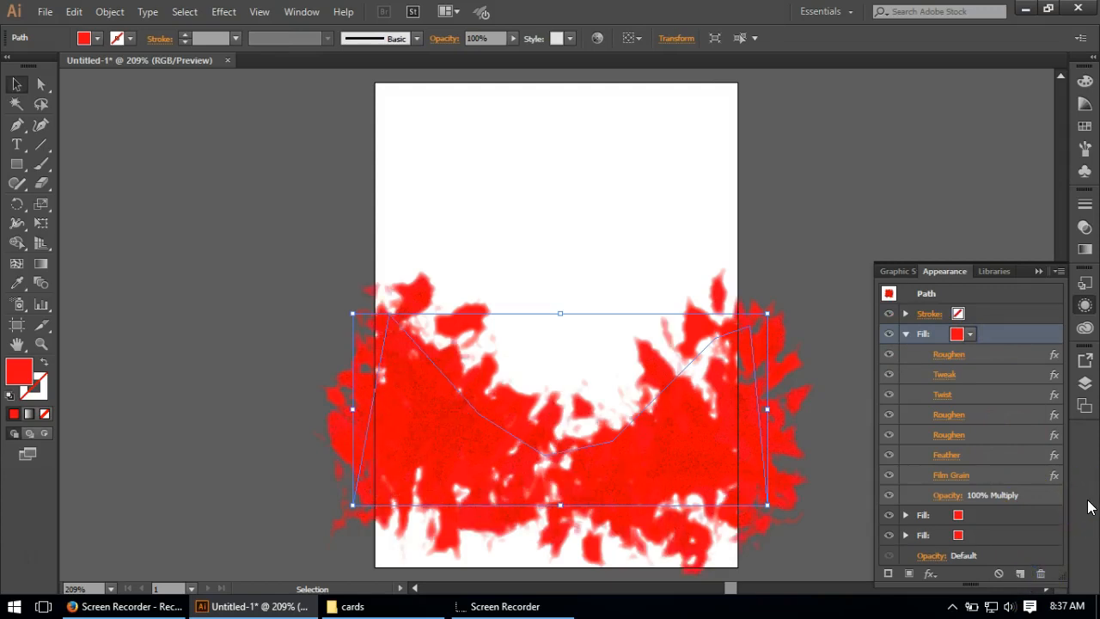
Step: Set the Feather radius of the uppermost fill to 0.06 in
click(955, 458)
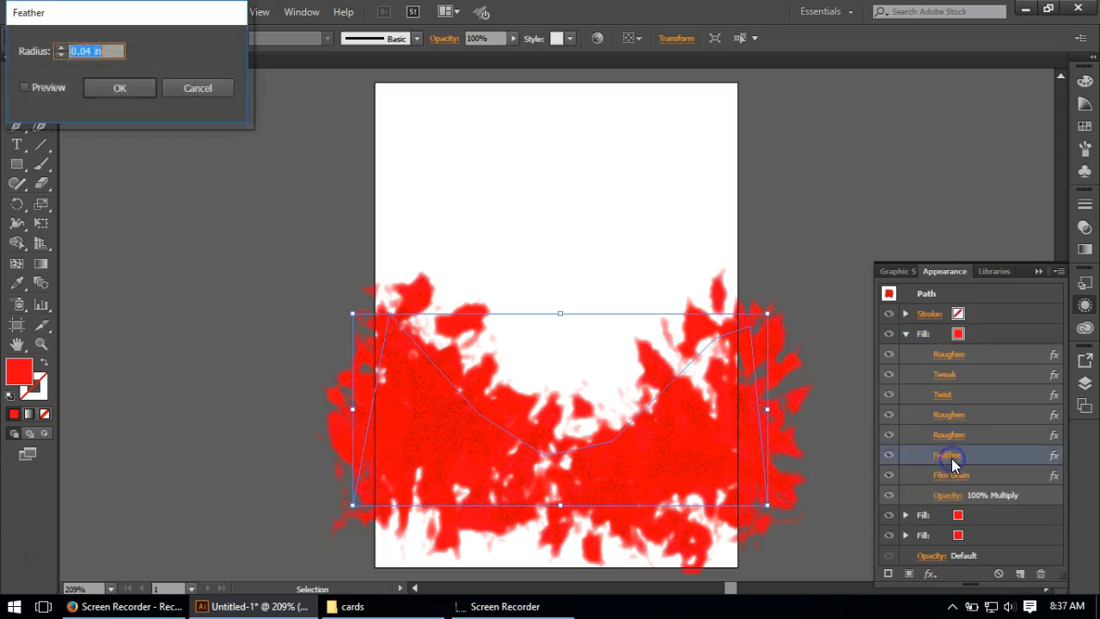
click(84, 51)
text(0.06)
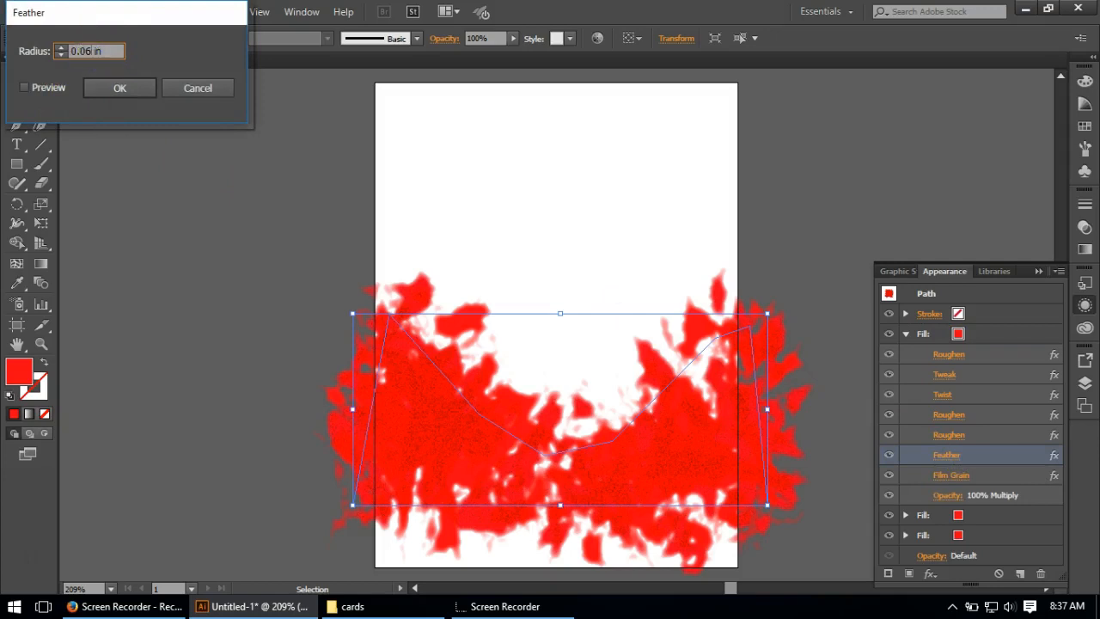
click(144, 93)
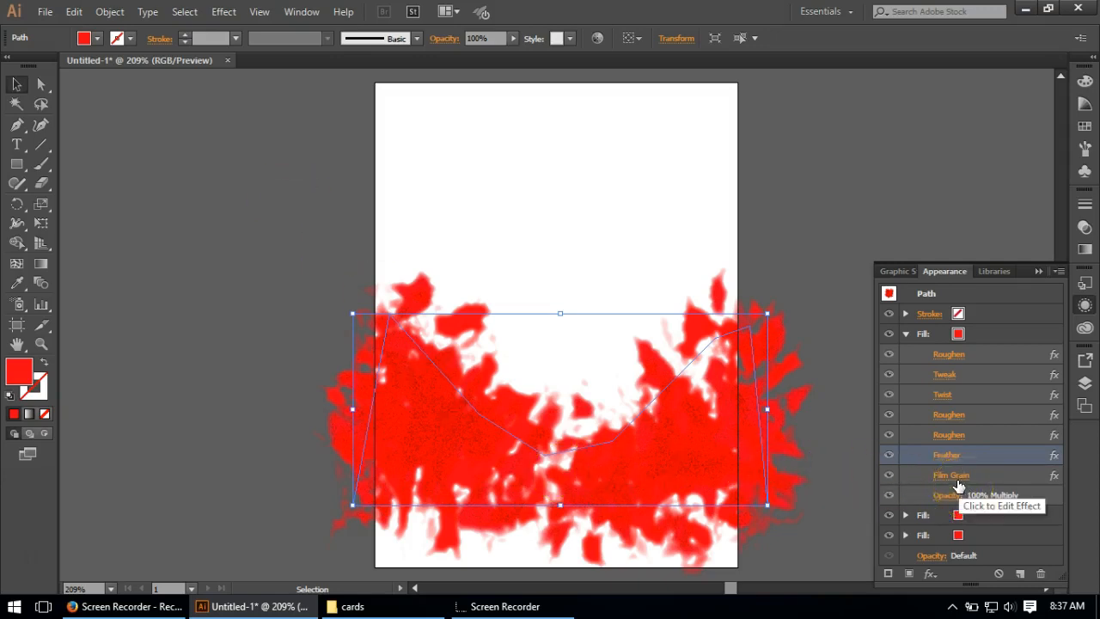
Step: Add an orange Outer Glow to the uppermost fill in Normal mode with 100% opacity and 0.16 in blur
click(991, 338)
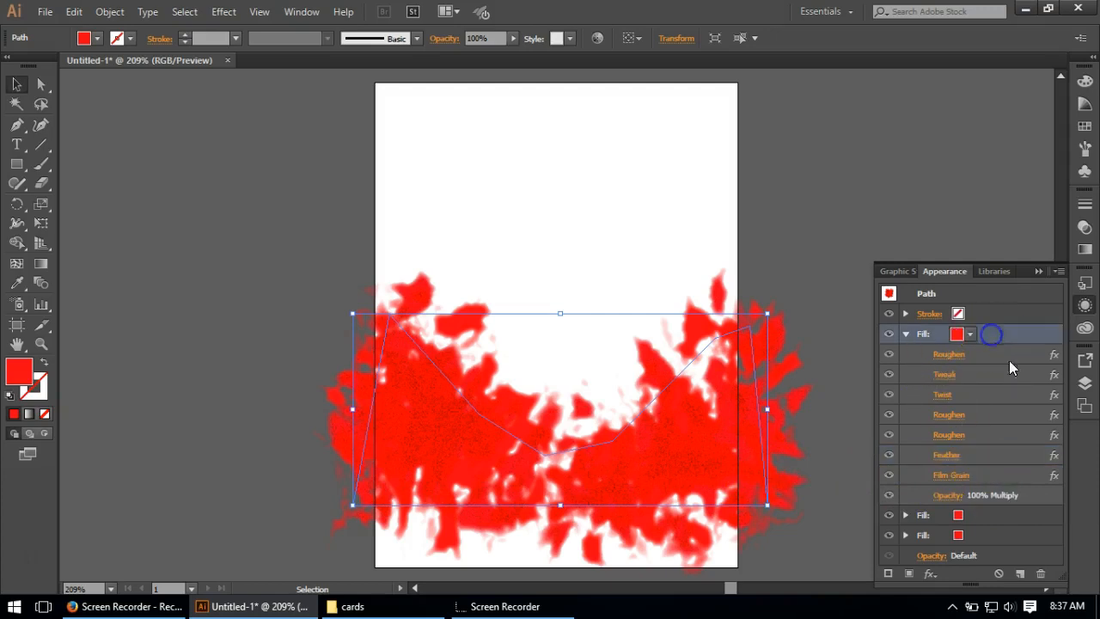
click(222, 12)
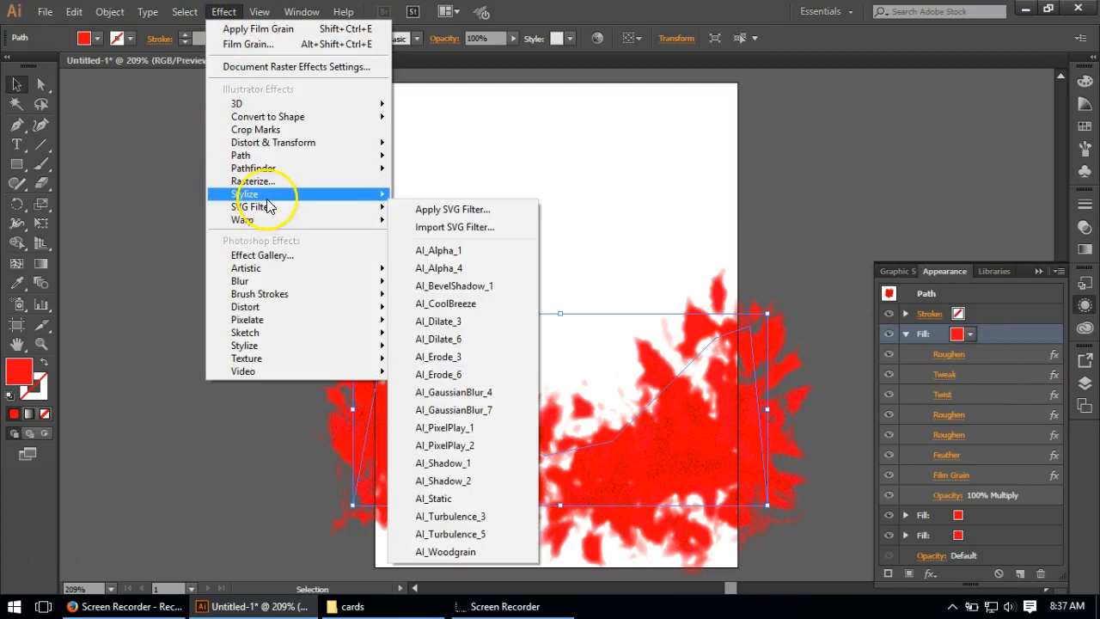
mouse_move(274, 194)
click(440, 249)
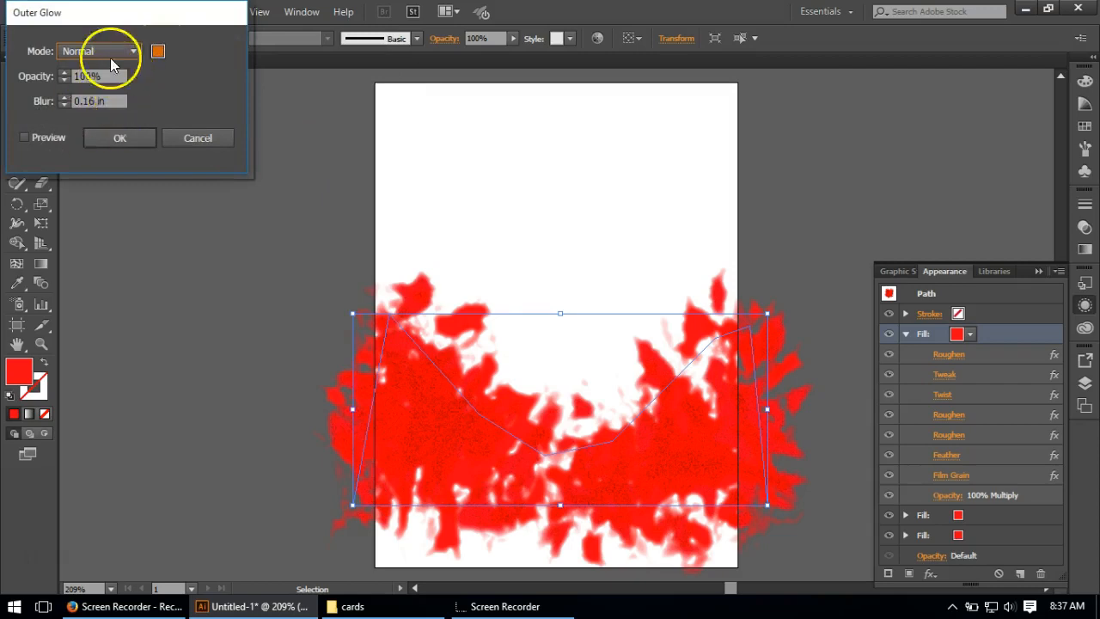
click(157, 50)
click(584, 195)
click(99, 76)
click(94, 100)
click(120, 139)
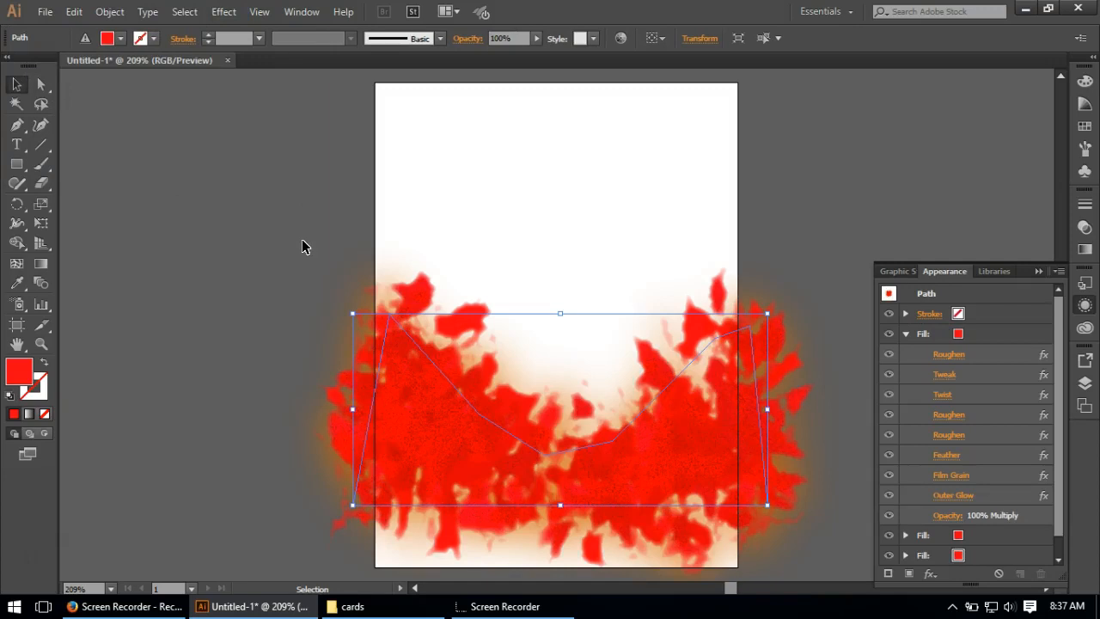
Step: Add a Sponge effect to the uppermost fill with brush size 2, definition 12 and smoothness 5
click(1004, 336)
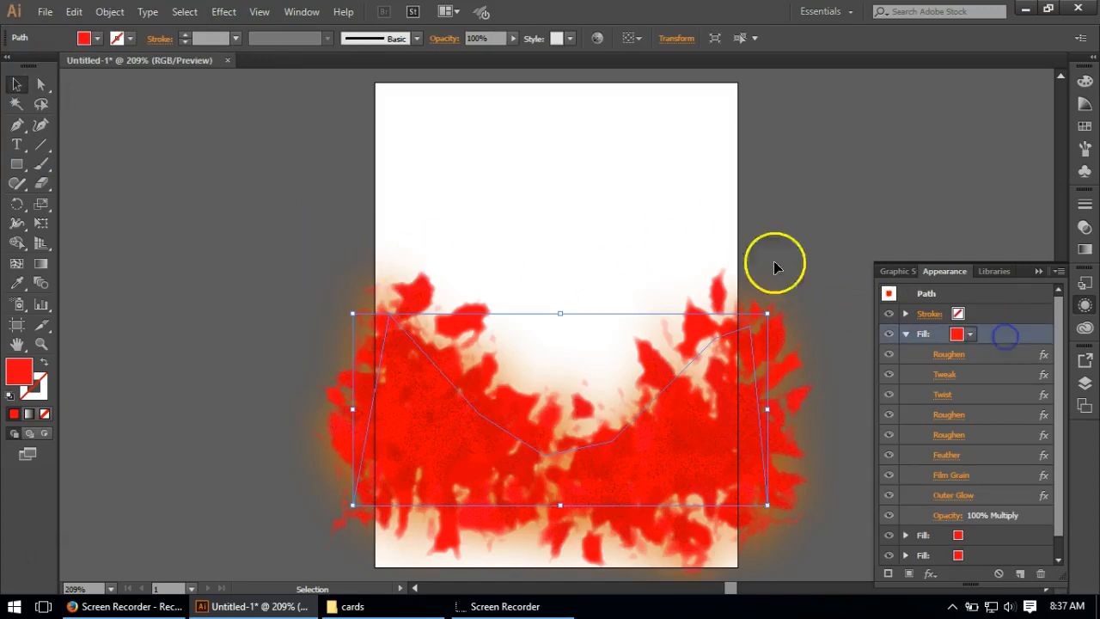
click(231, 14)
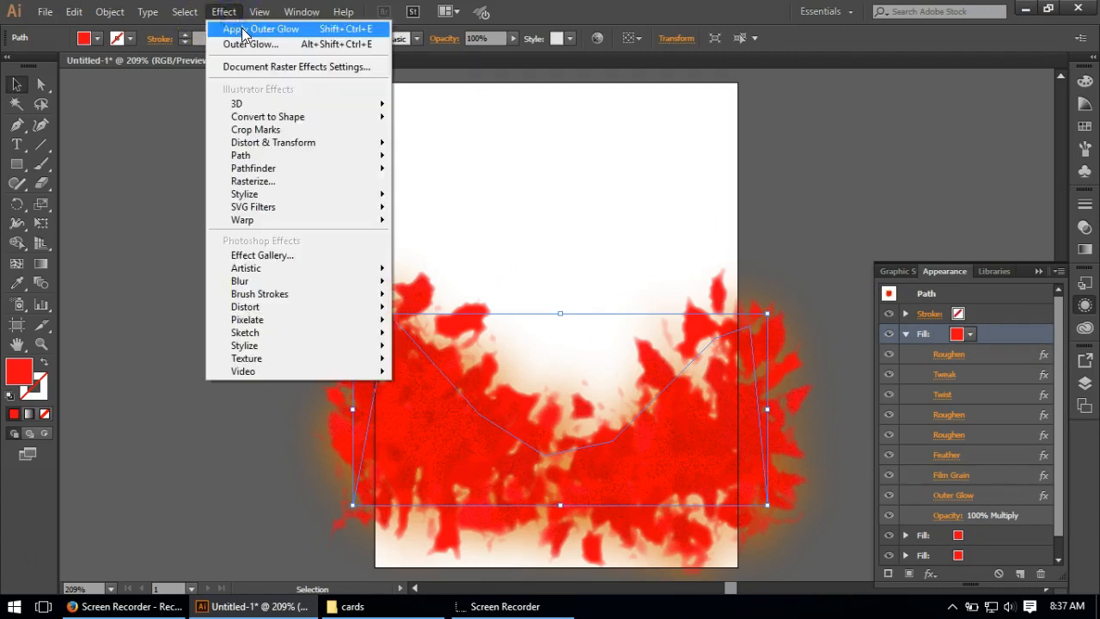
click(302, 265)
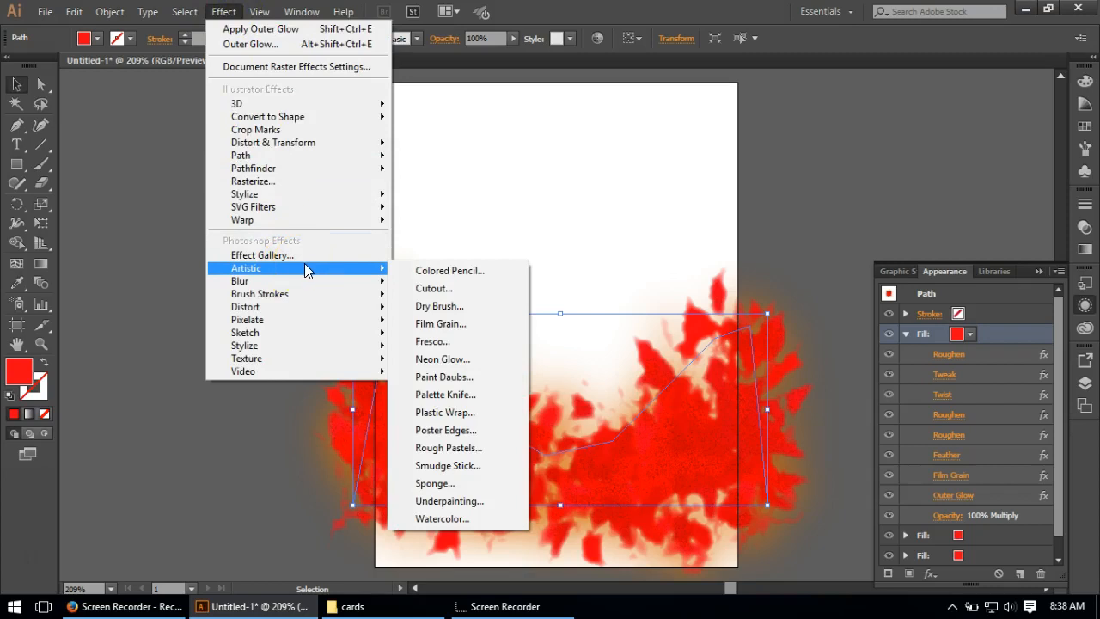
click(323, 267)
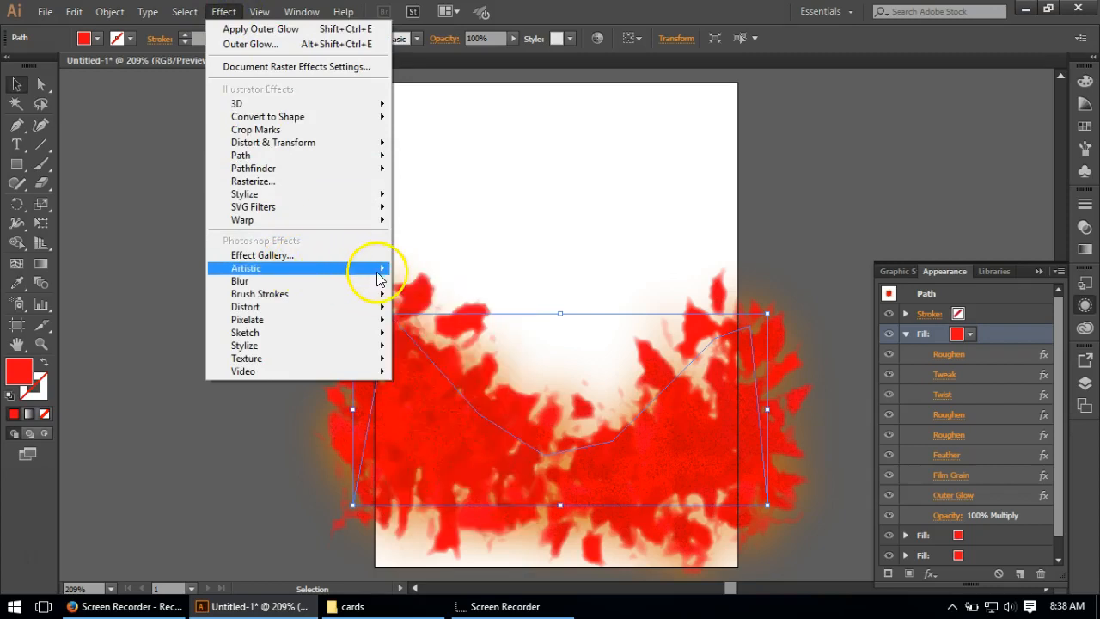
click(472, 483)
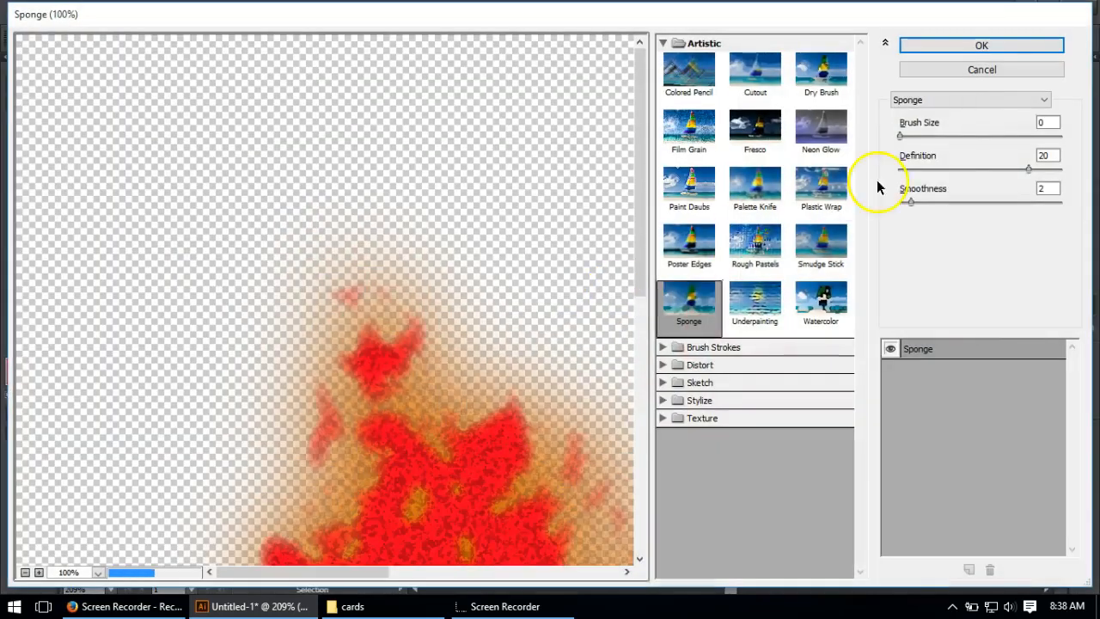
drag(1051, 122, 1016, 123)
text(2)
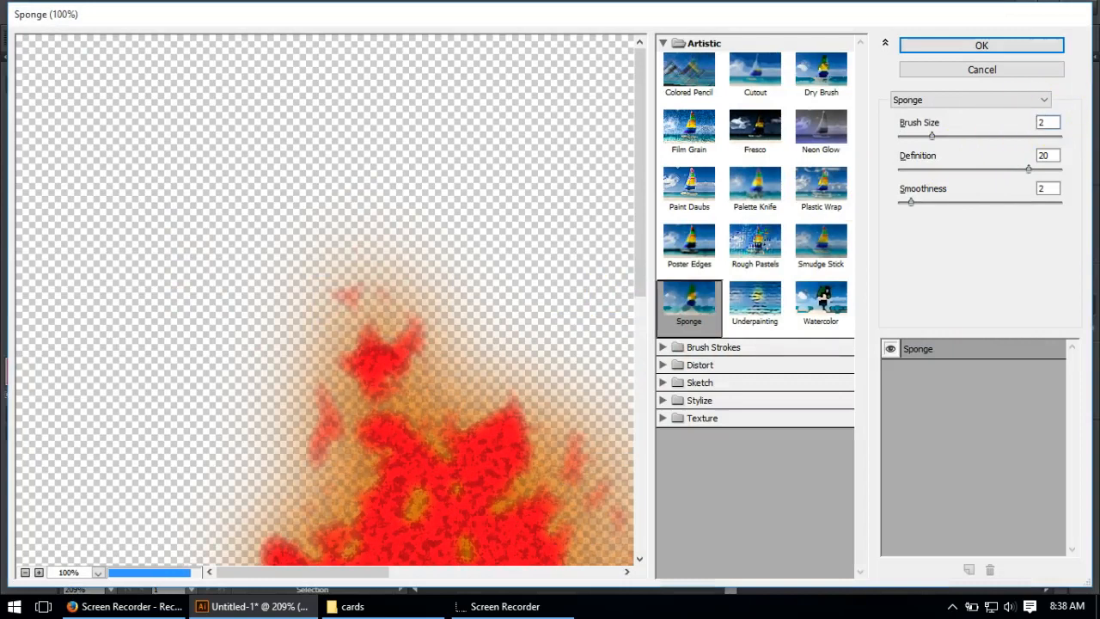
double_click(1059, 155)
text(12)
double_click(1050, 188)
text(5)
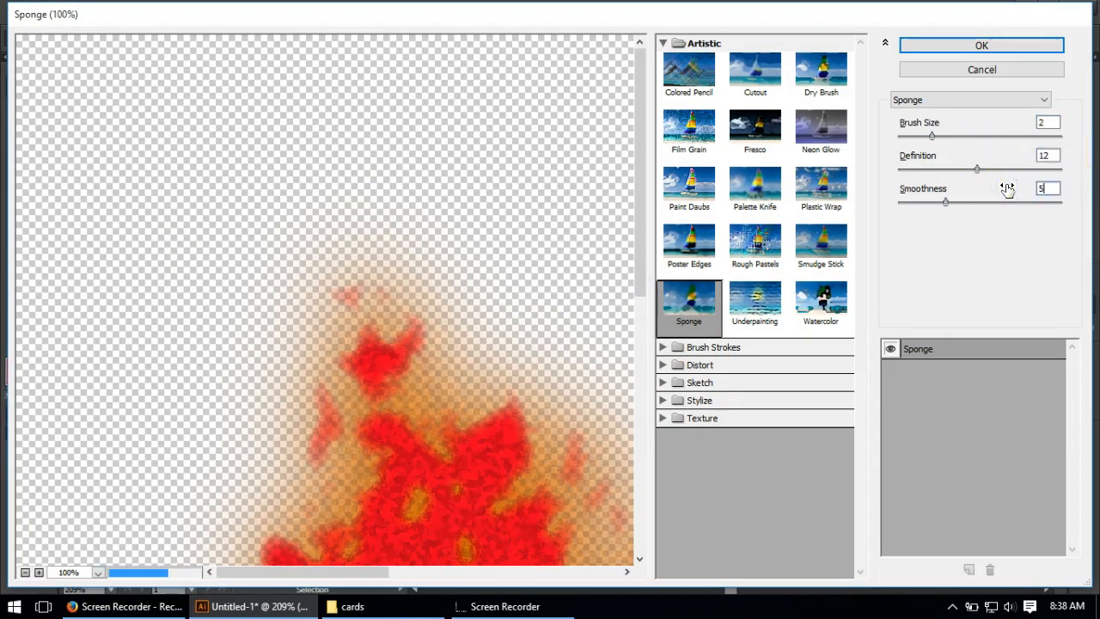
click(990, 43)
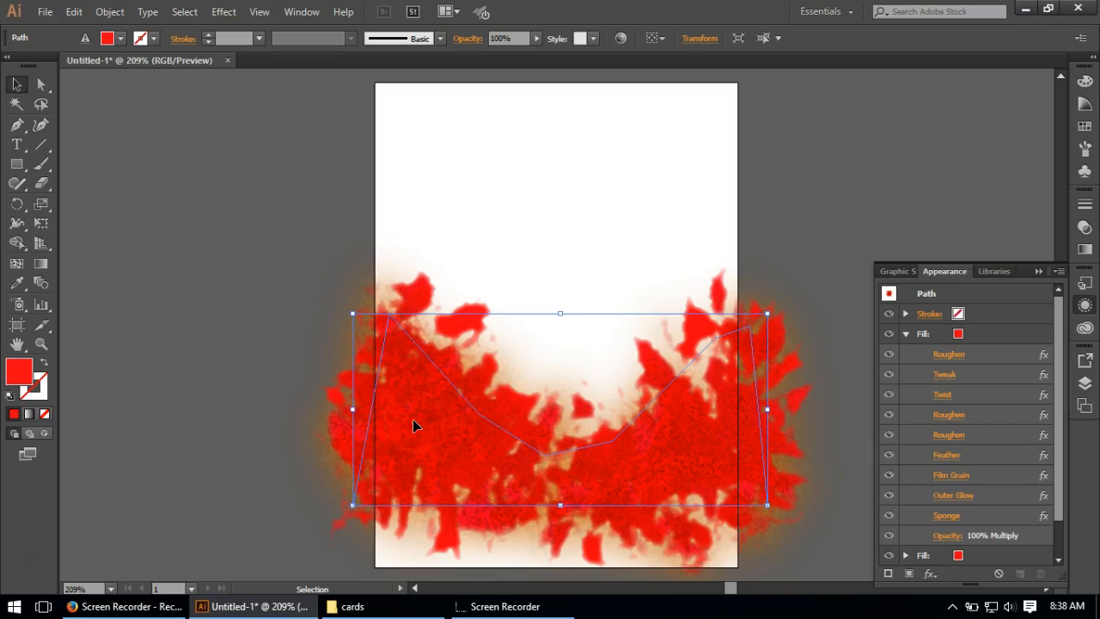
Step: Duplicate the uppermost fill and delete the Film Grain, Sponge and Feather effects from the copy
click(982, 335)
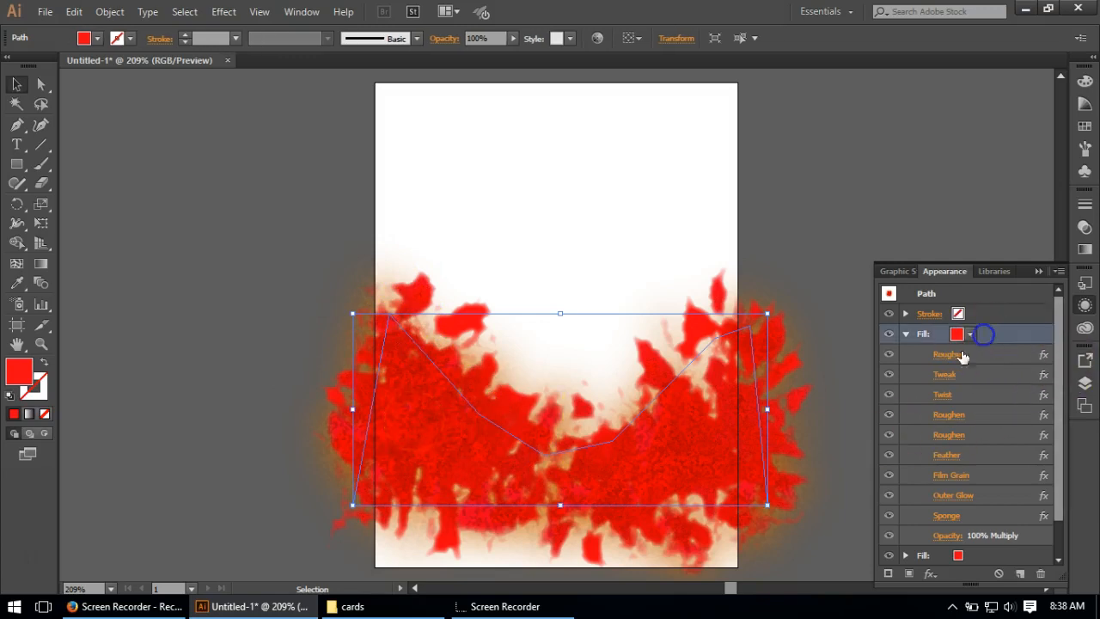
click(1019, 572)
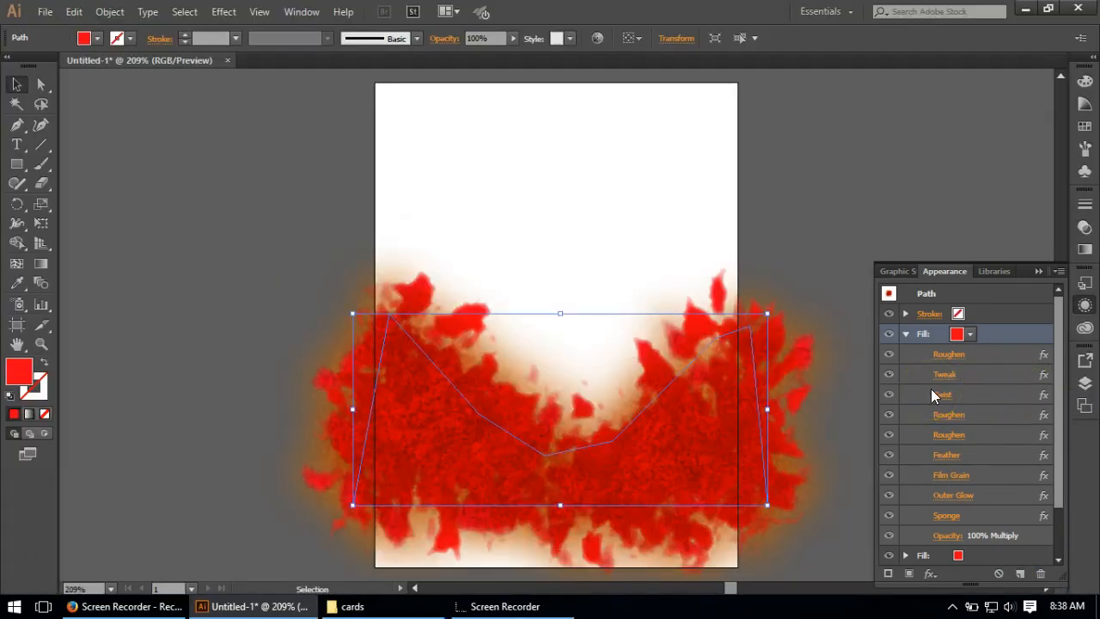
click(991, 475)
click(1040, 573)
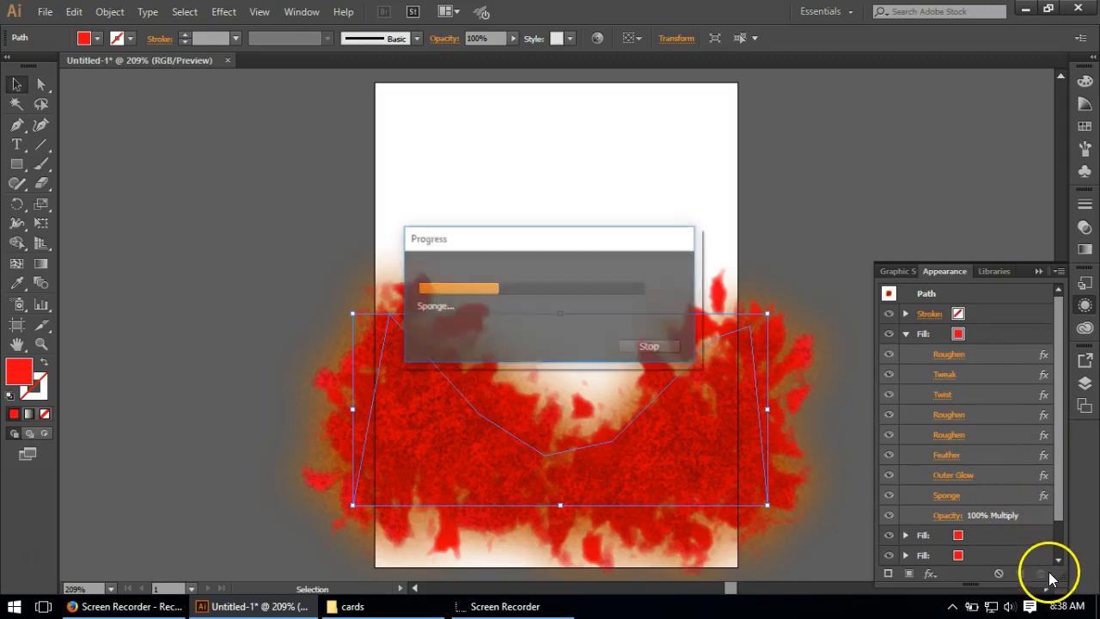
click(988, 493)
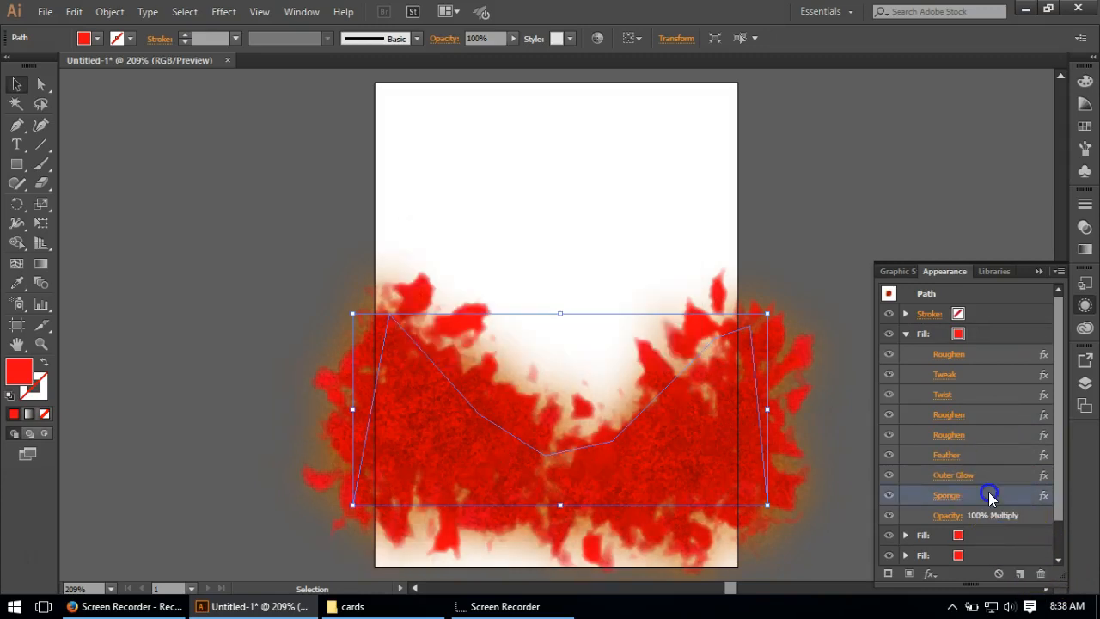
click(1041, 572)
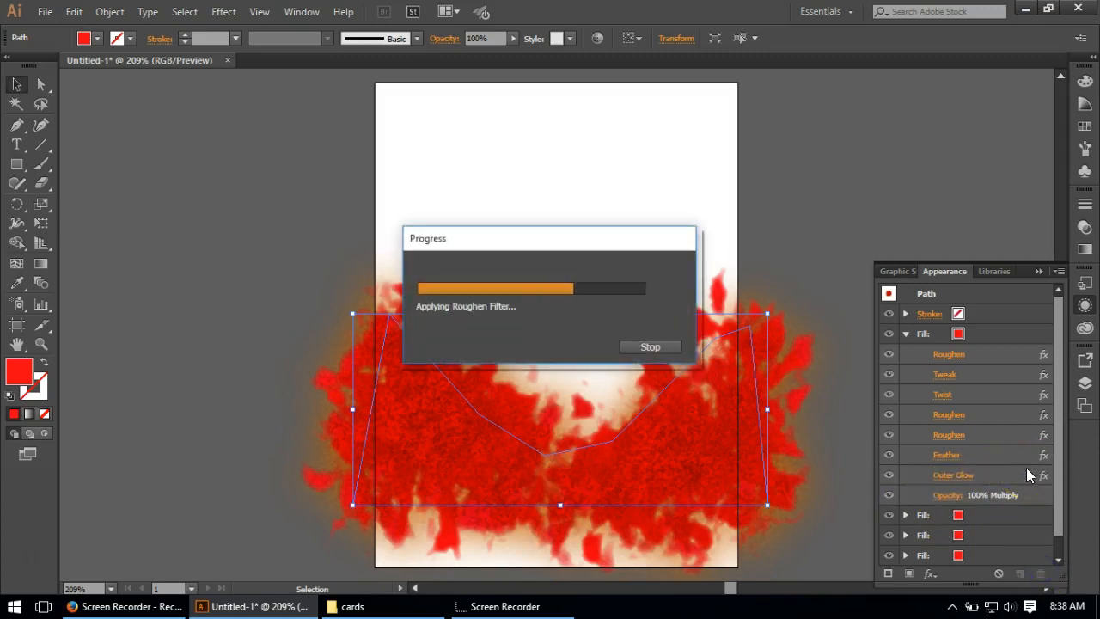
click(982, 454)
click(1042, 571)
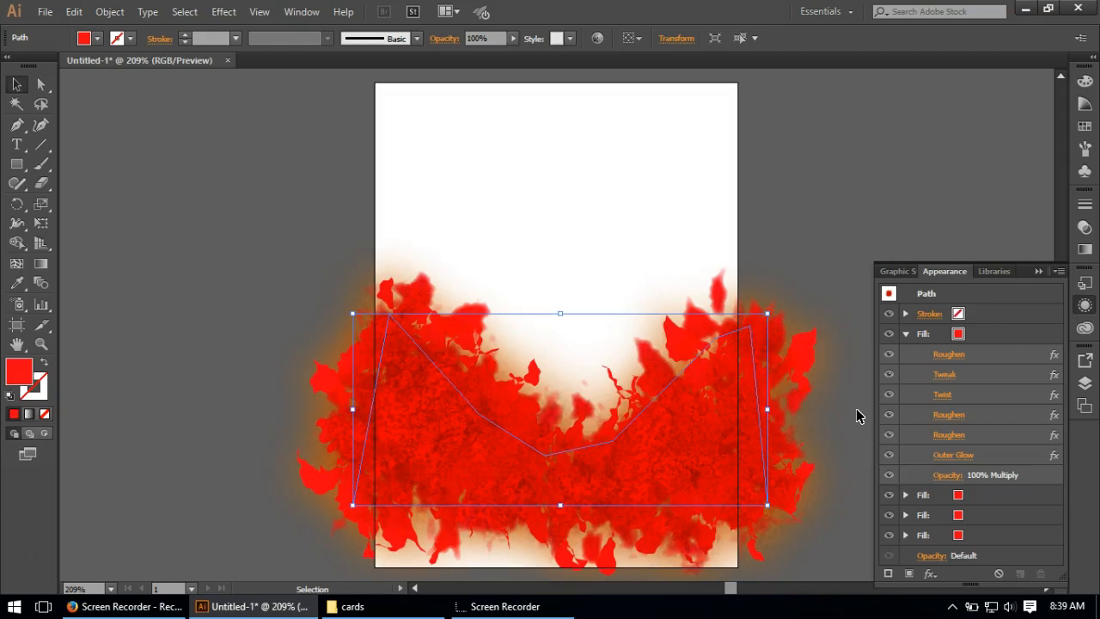
Step: Add a white Inner Glow to the uppermost fill in Normal mode with 75% opacity, 0.01 in blur and Edge, placed above its Outer Glow
click(985, 333)
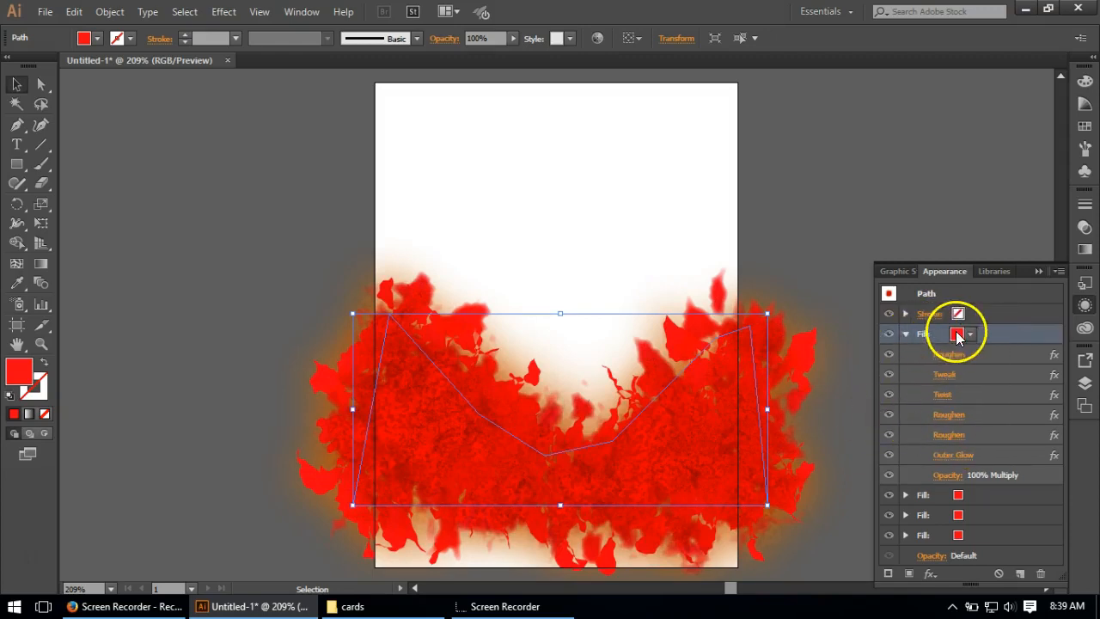
click(223, 11)
mouse_move(275, 200)
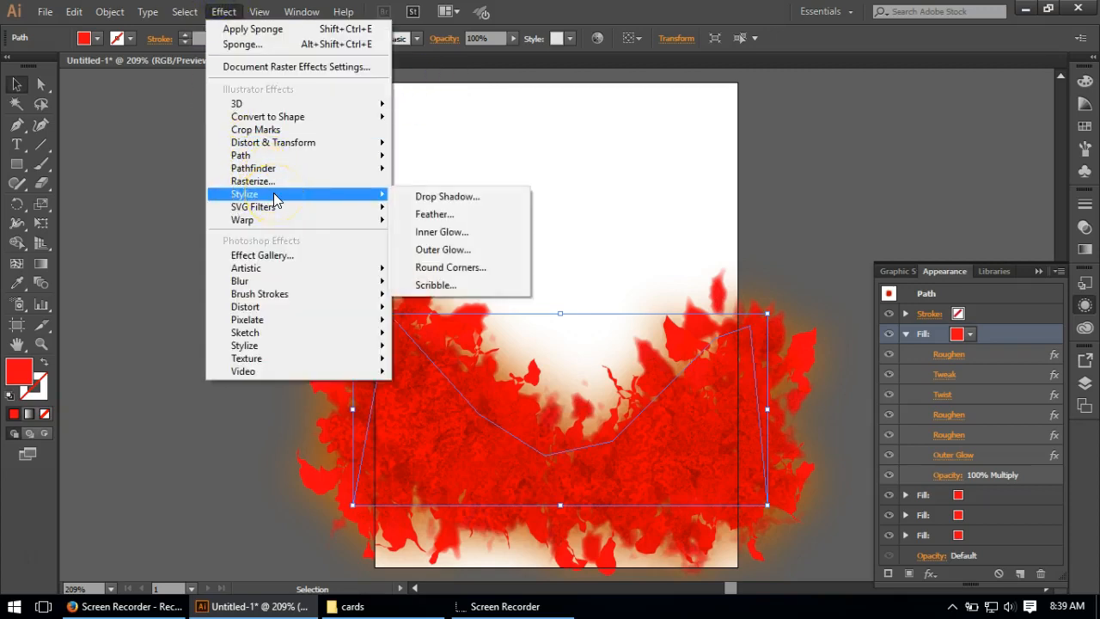
click(439, 230)
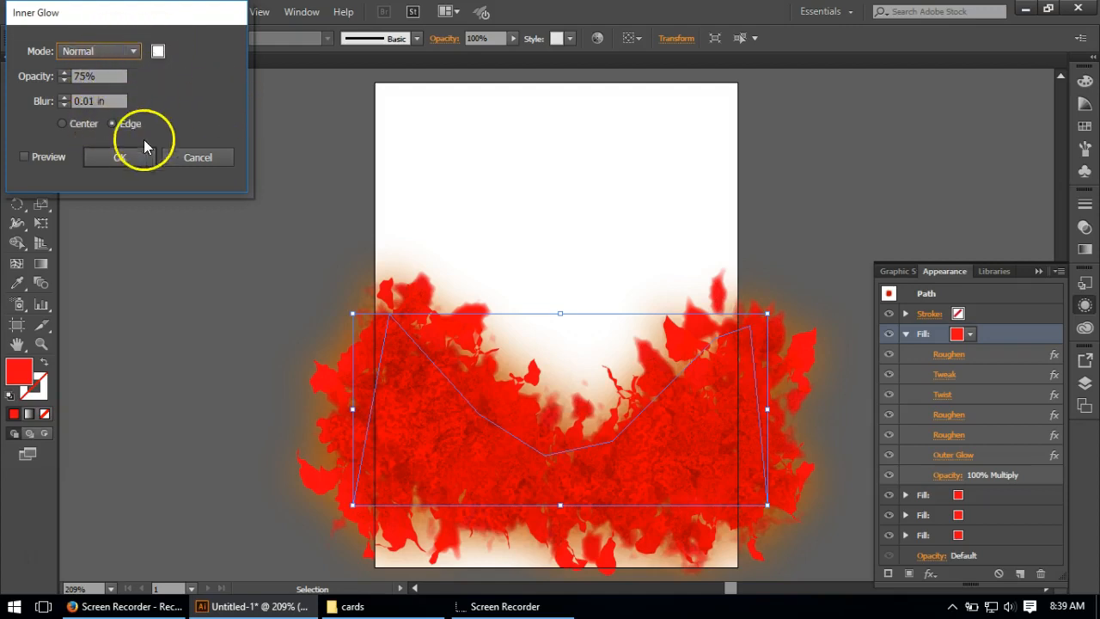
click(131, 157)
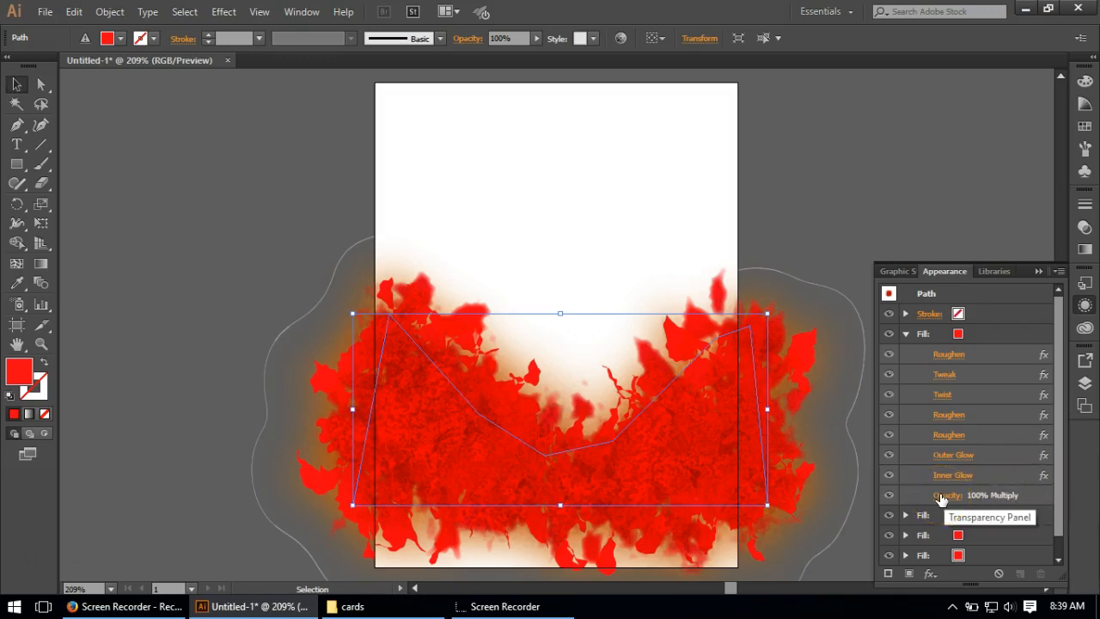
drag(981, 475, 984, 449)
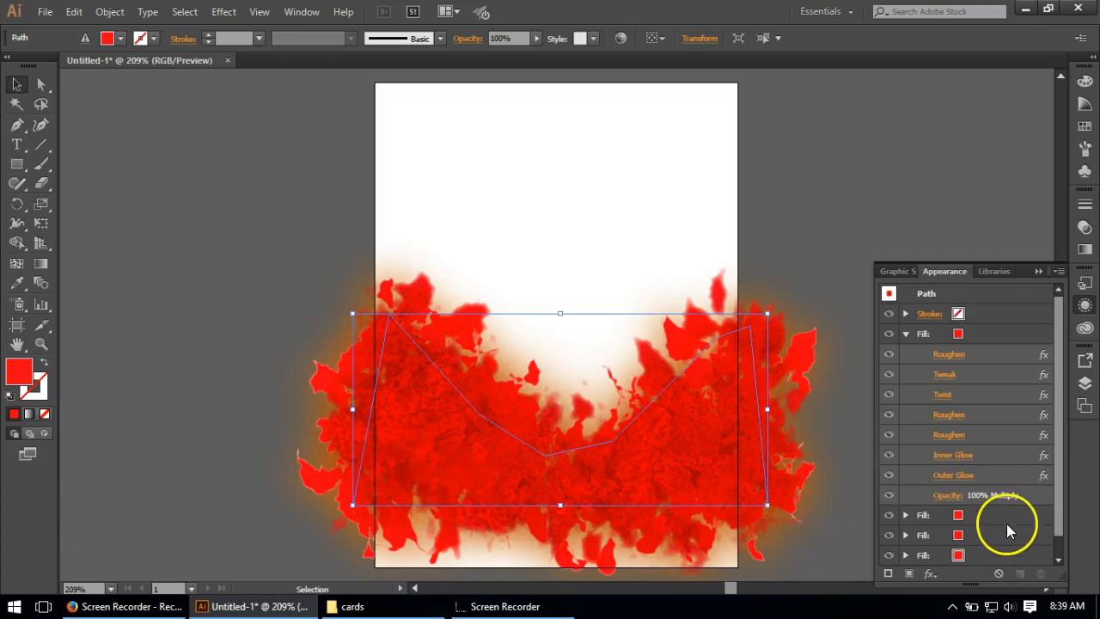
Step: Set the uppermost fill's blending mode to Normal with 44% opacity, and collapse its effects list
click(948, 496)
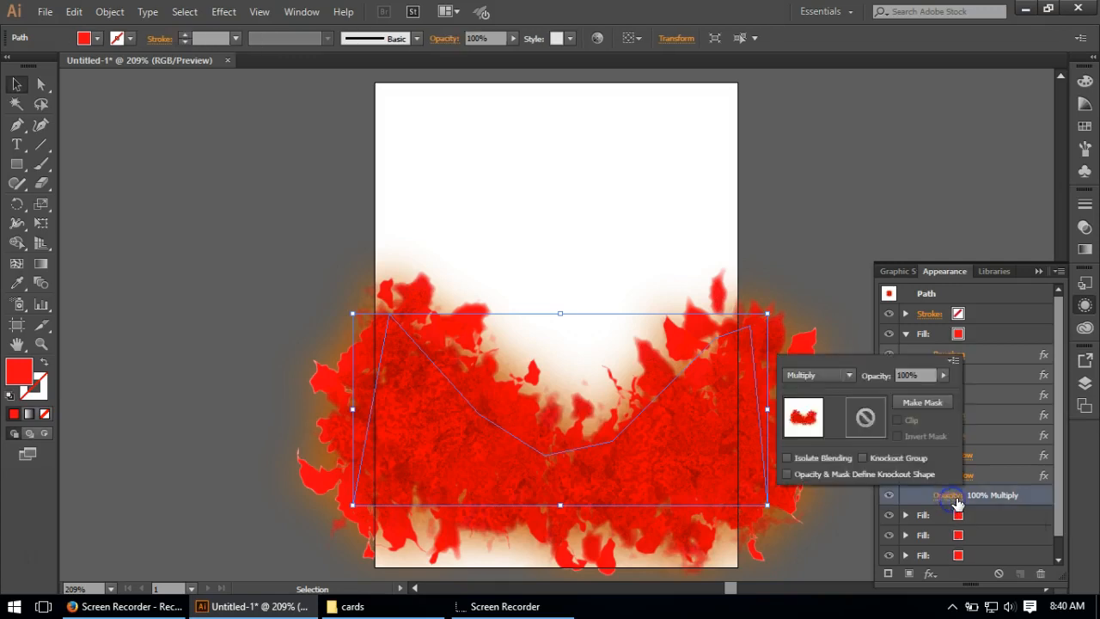
click(819, 375)
click(802, 76)
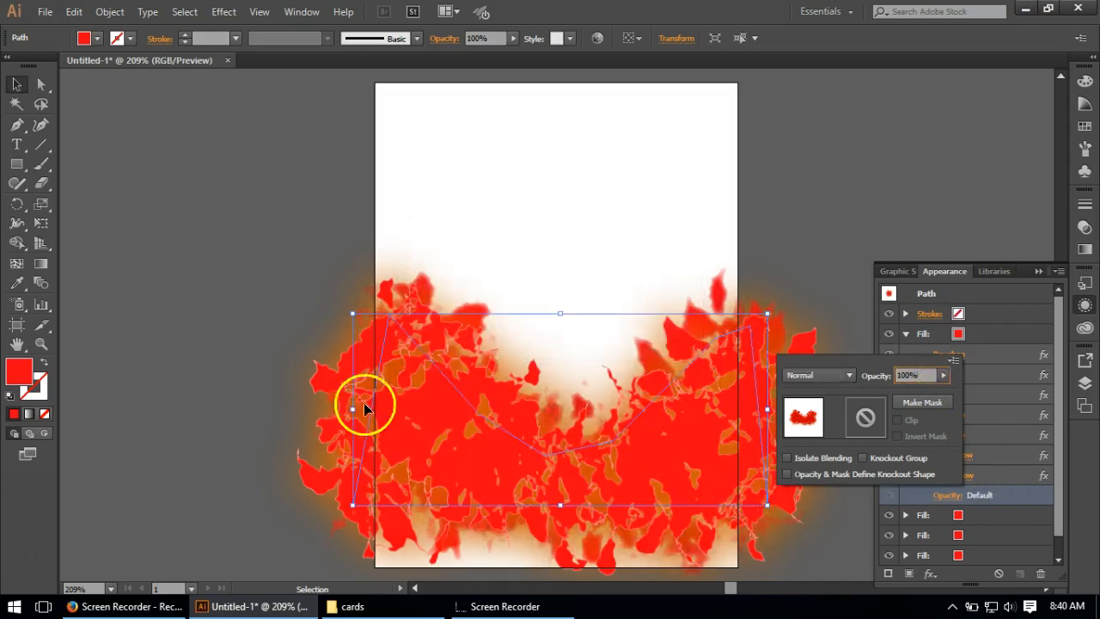
click(909, 375)
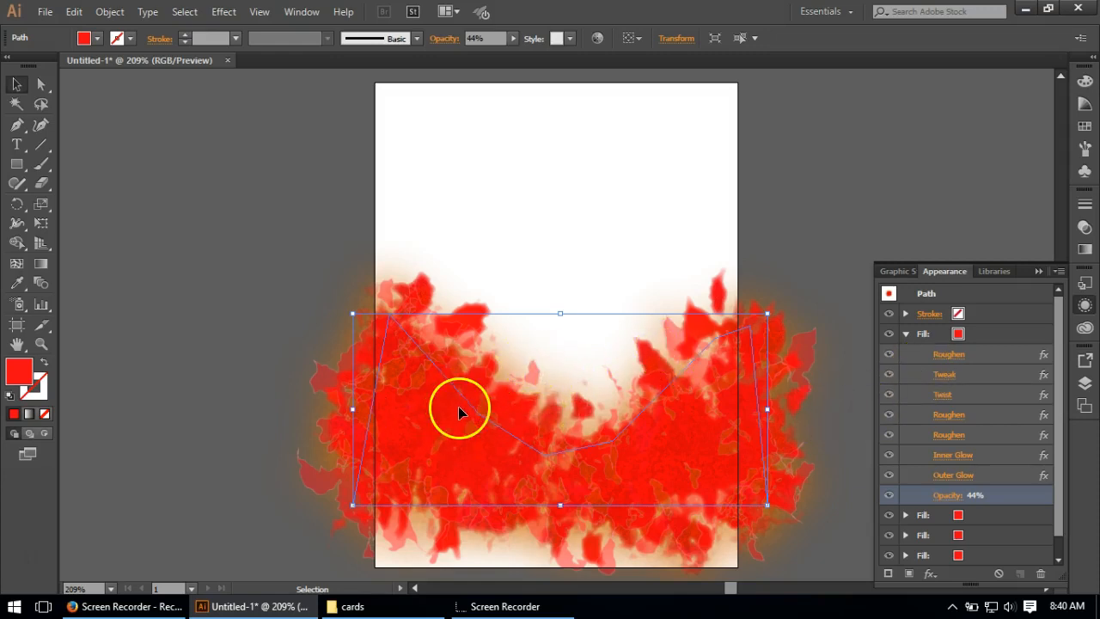
click(1003, 333)
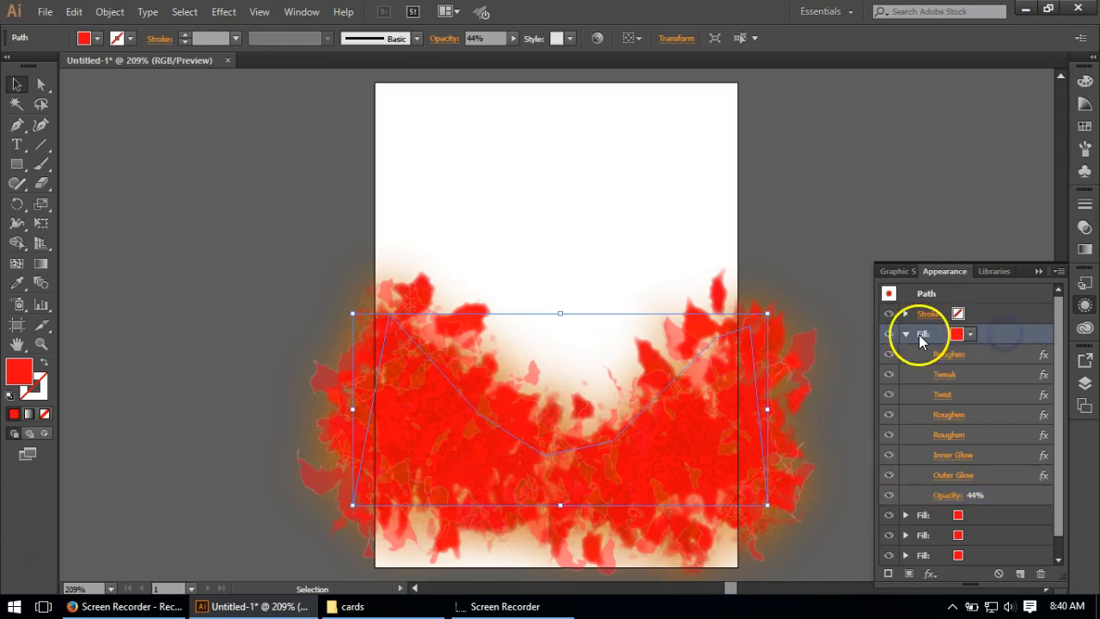
click(906, 334)
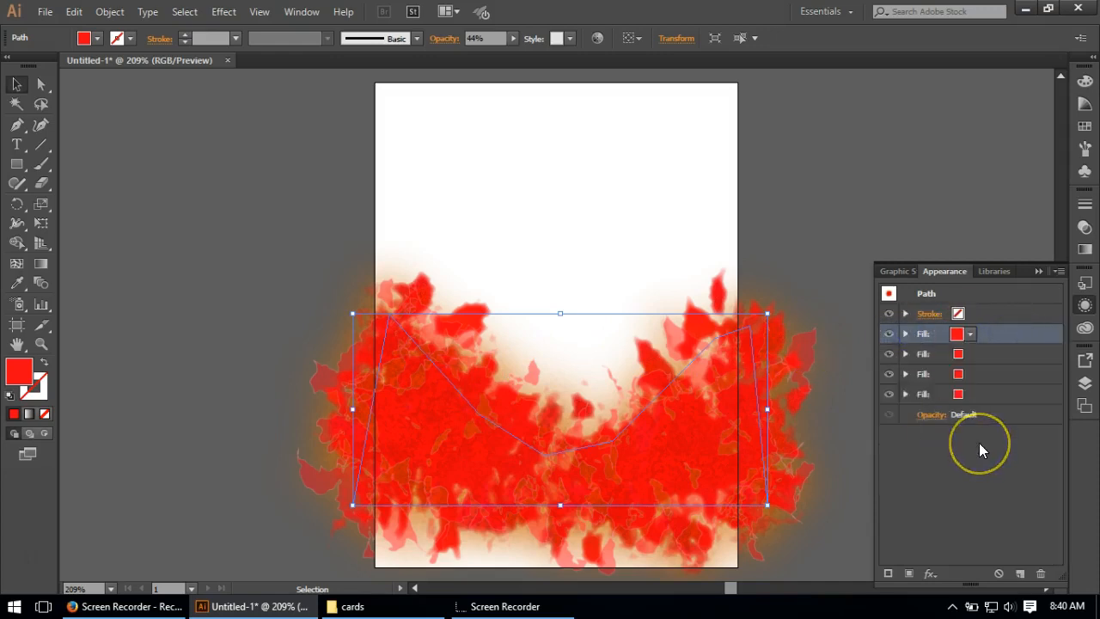
click(1010, 336)
click(1021, 573)
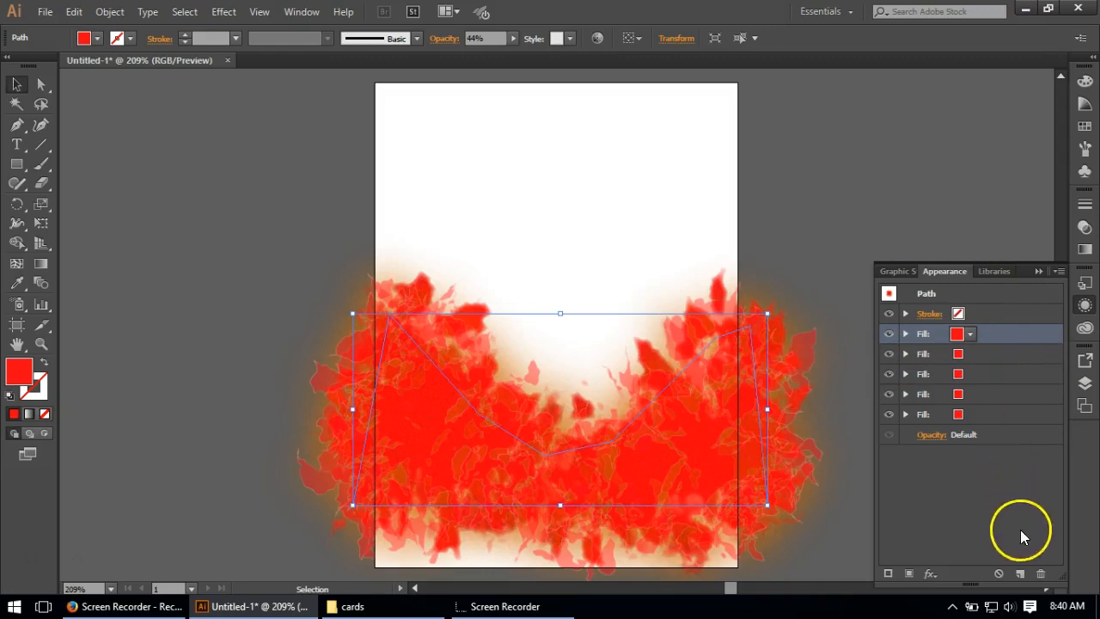
click(1040, 573)
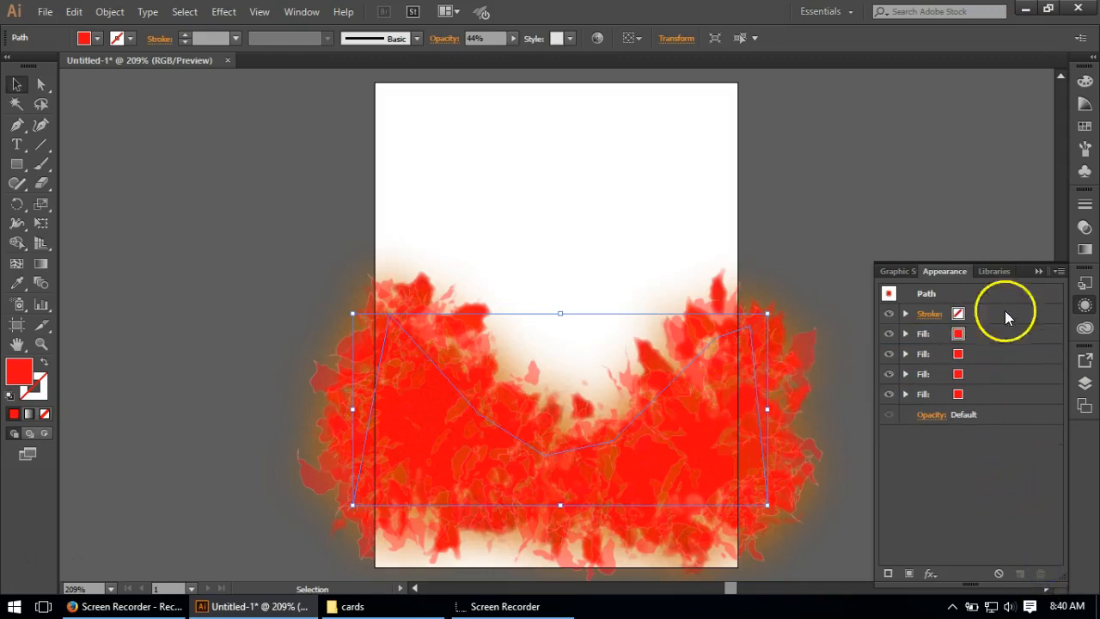
Step: Duplicate the lowest fill of the path and move the copy above all the other fills
click(979, 395)
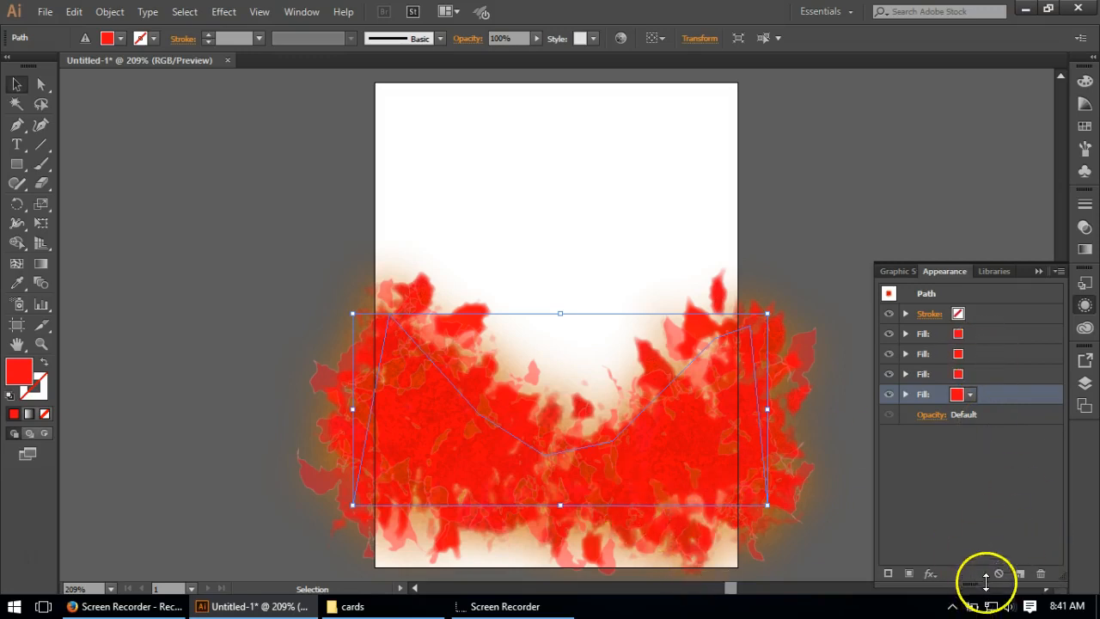
click(1020, 573)
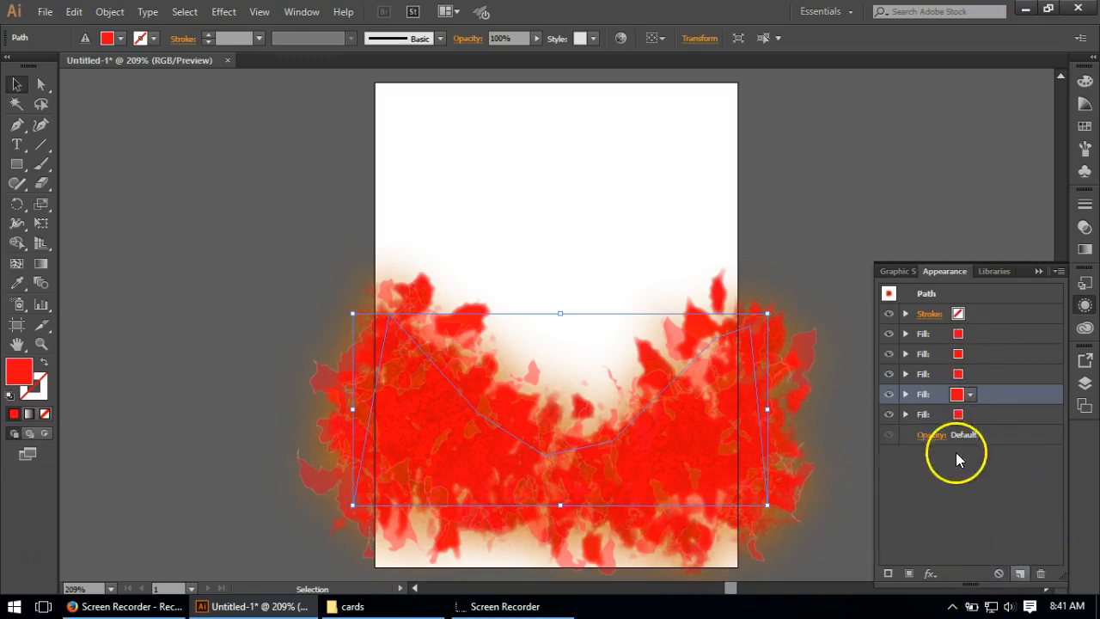
click(1020, 573)
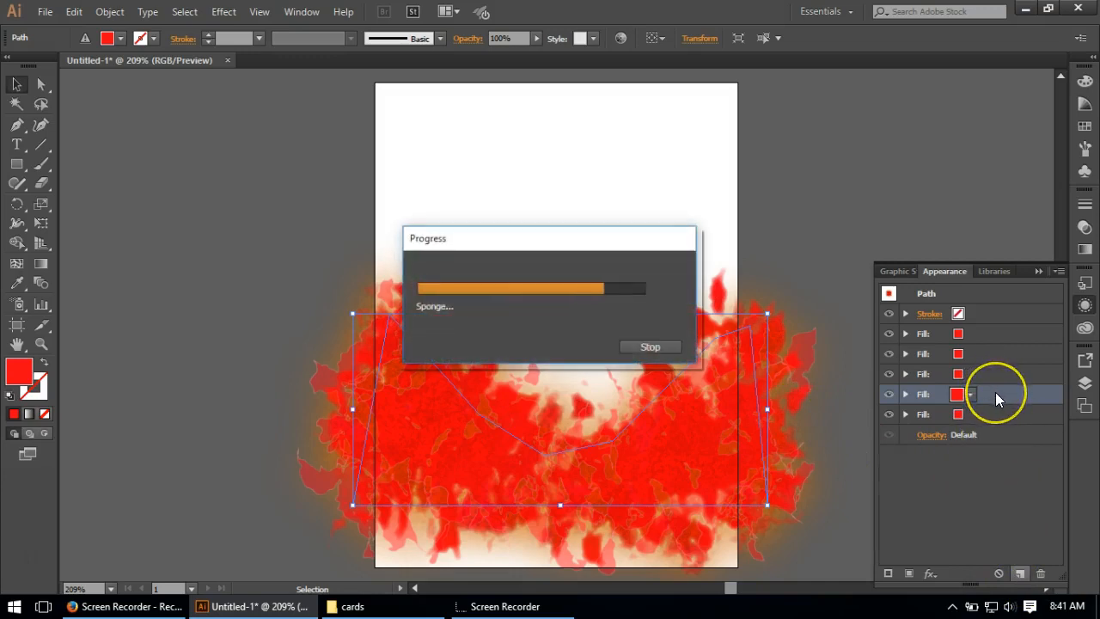
drag(992, 395, 984, 325)
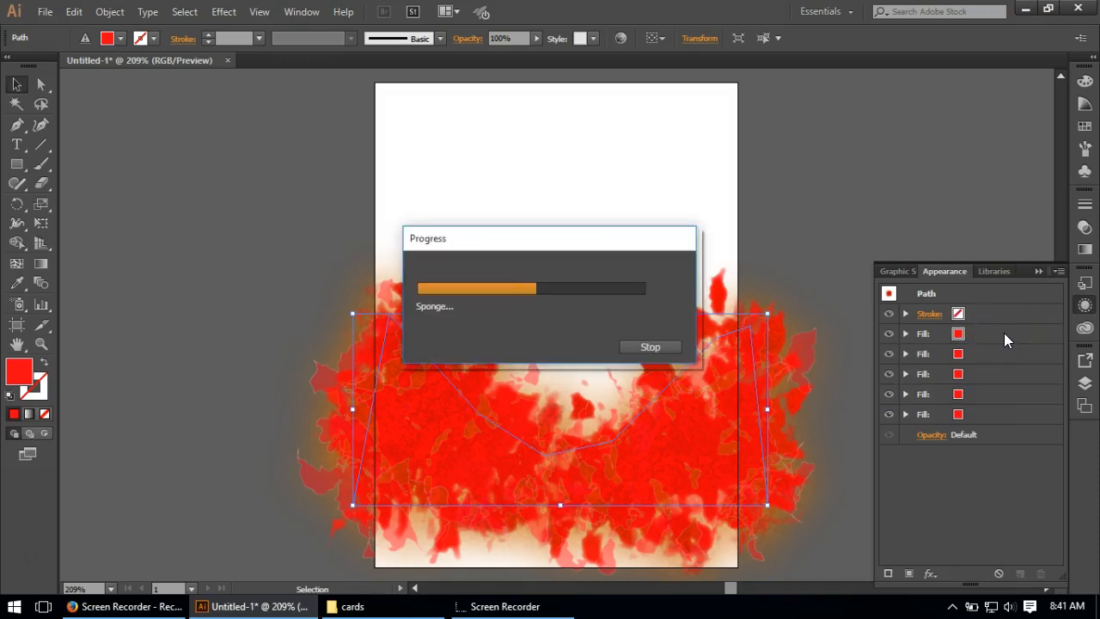
Step: Change the colour of the uppermost fill to yellow
click(1004, 333)
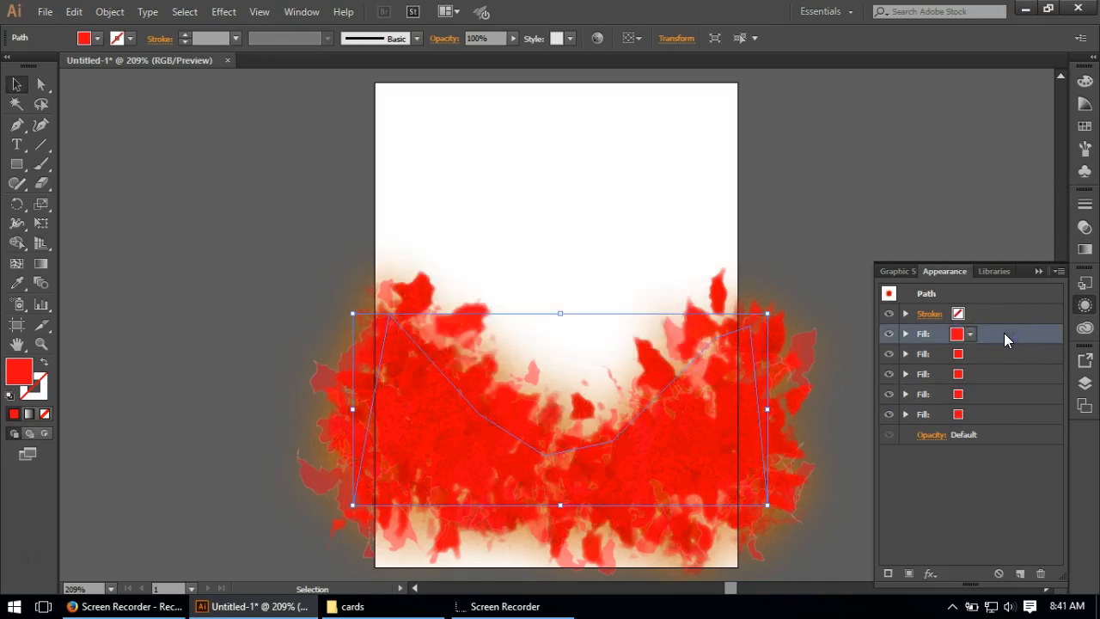
click(1003, 333)
click(970, 335)
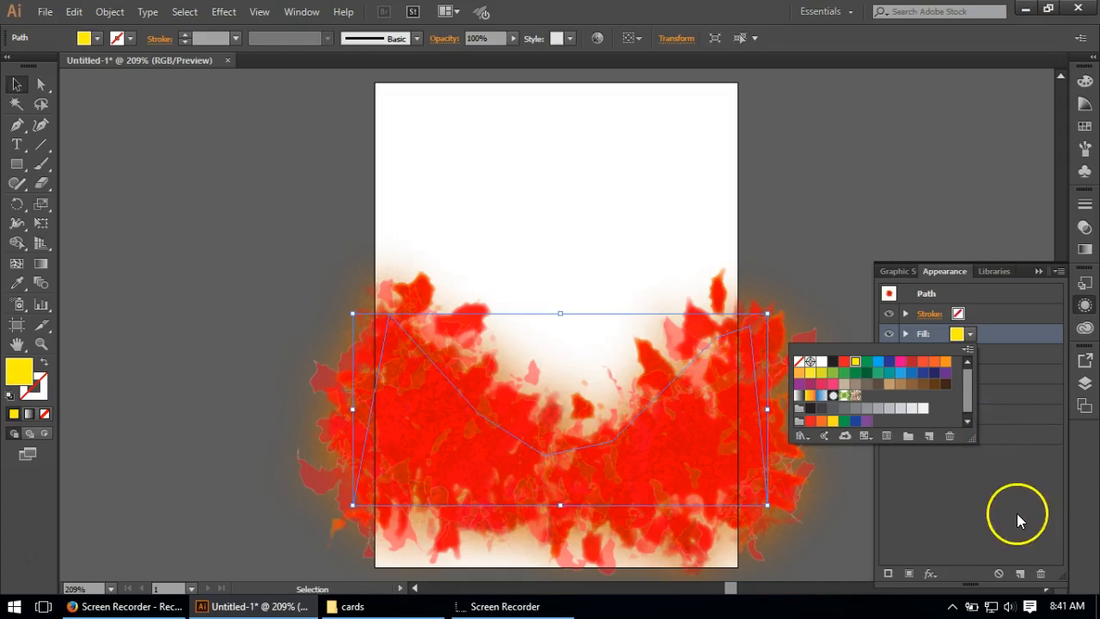
click(1003, 334)
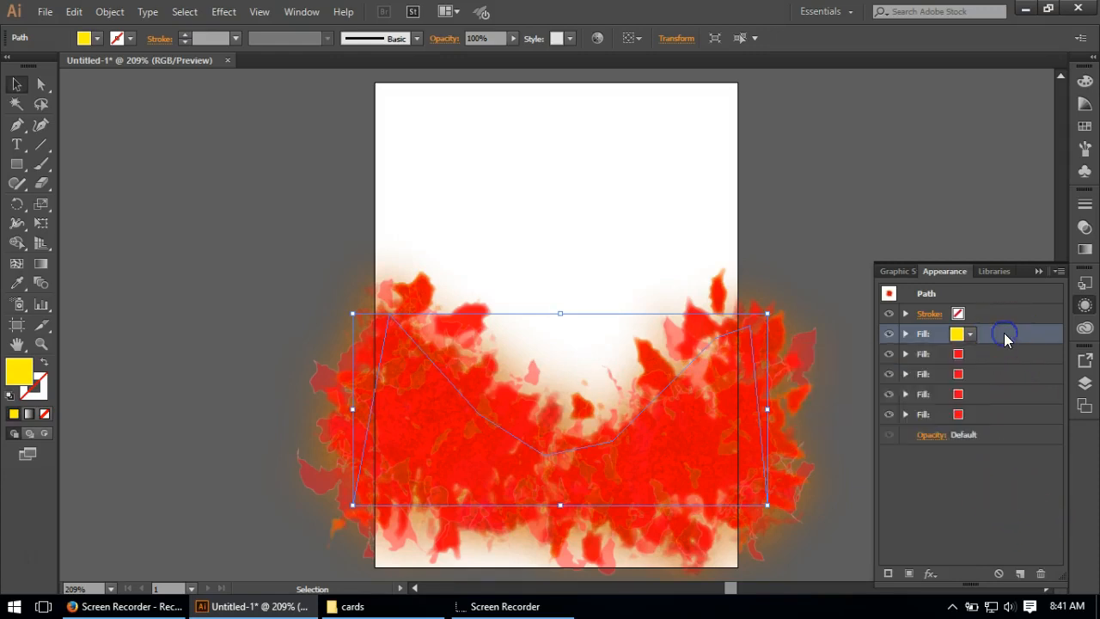
Step: Expand the uppermost yellow fill's effects and set its blending mode to Normal
click(904, 333)
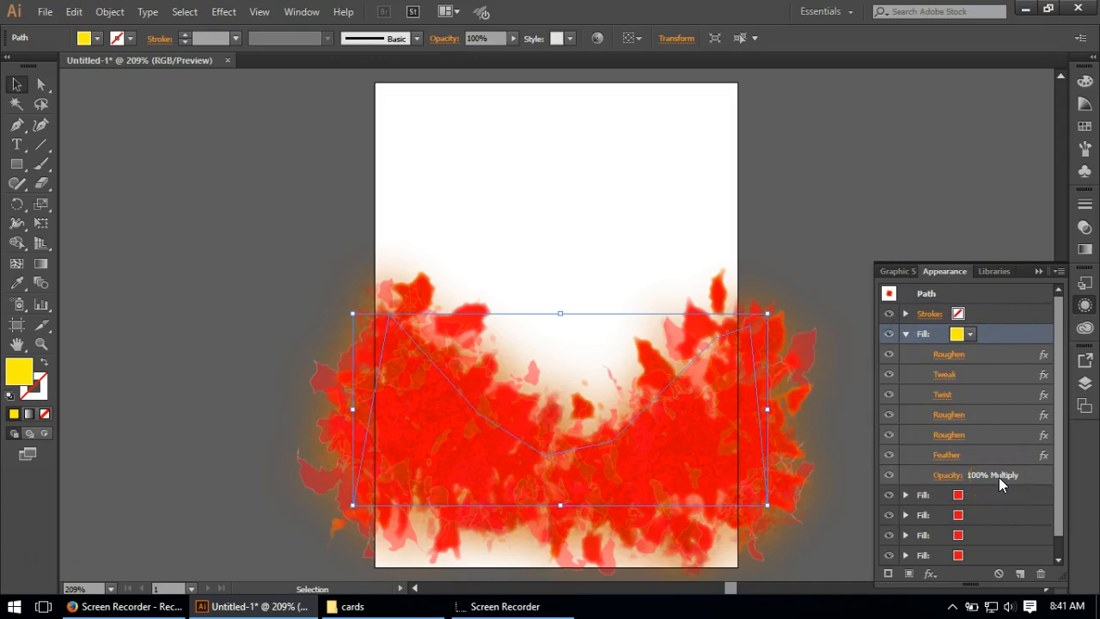
click(947, 476)
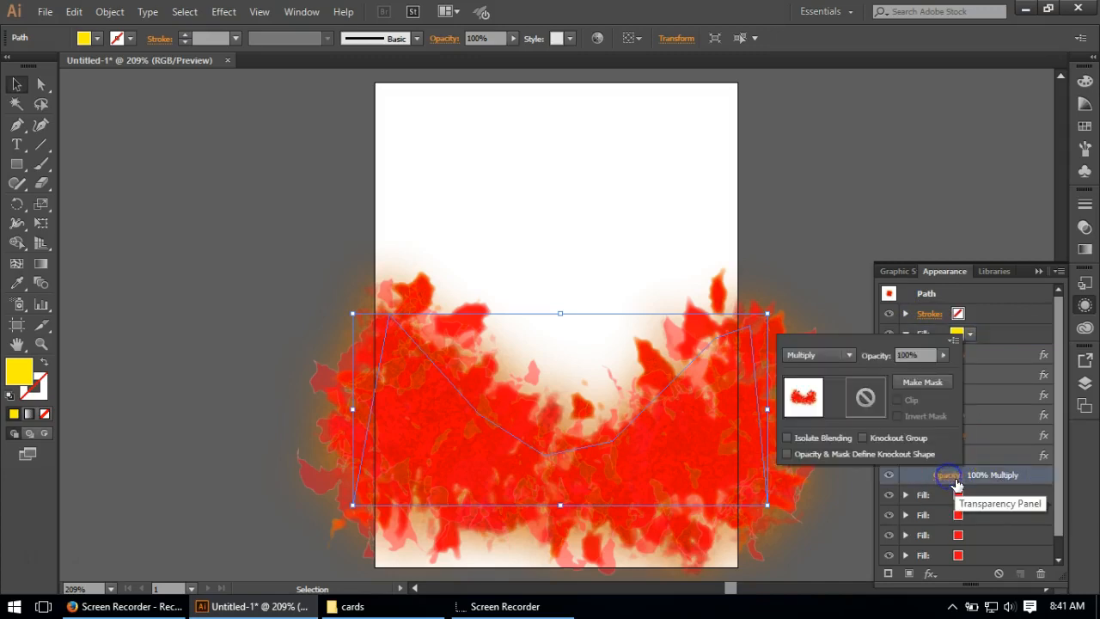
click(846, 355)
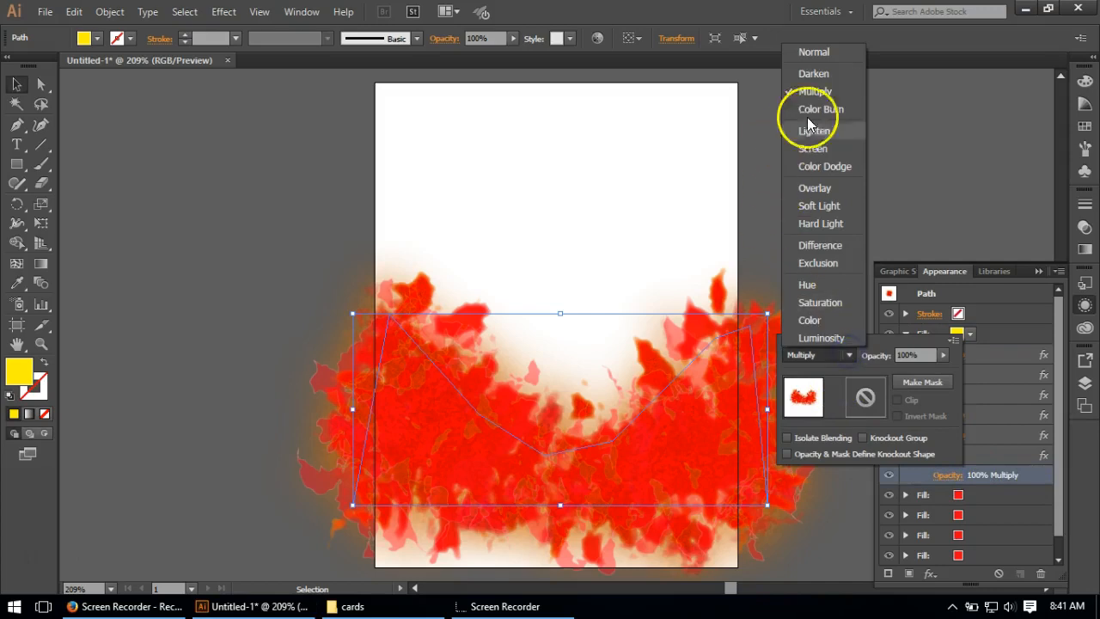
click(823, 78)
click(919, 302)
click(782, 269)
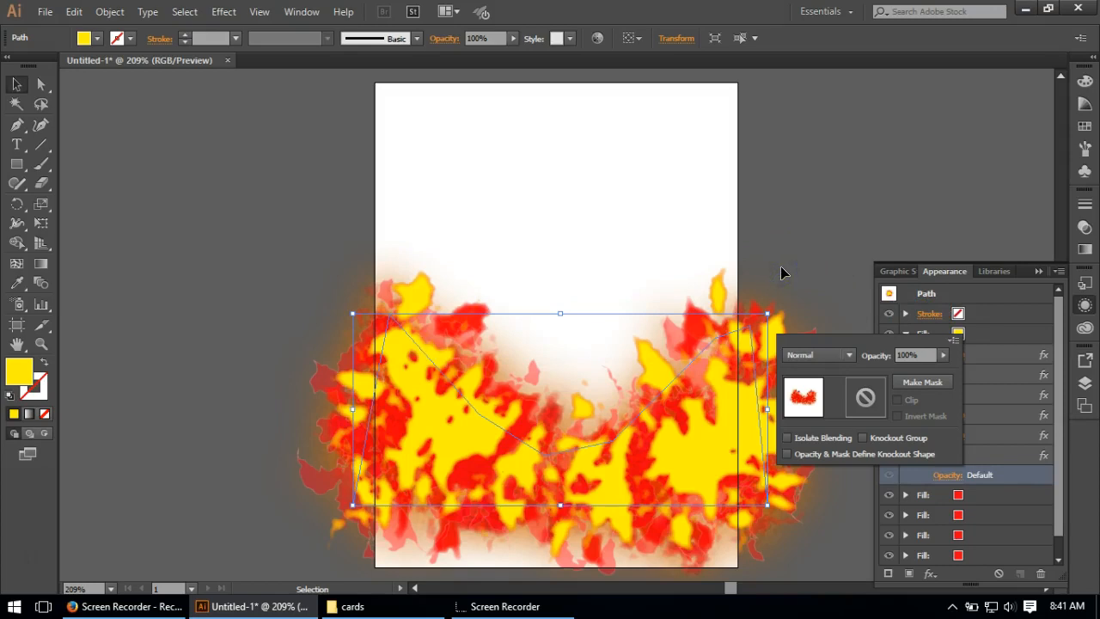
click(1046, 333)
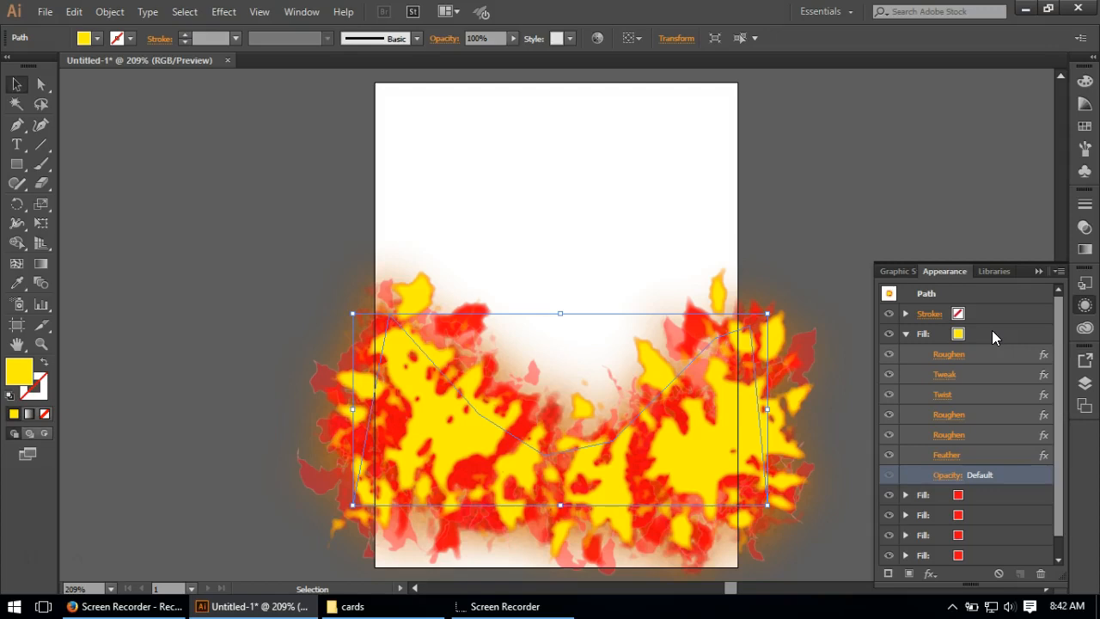
Step: Reduce the radius of the Feather effect on the yellow fill slightly
click(947, 454)
click(91, 50)
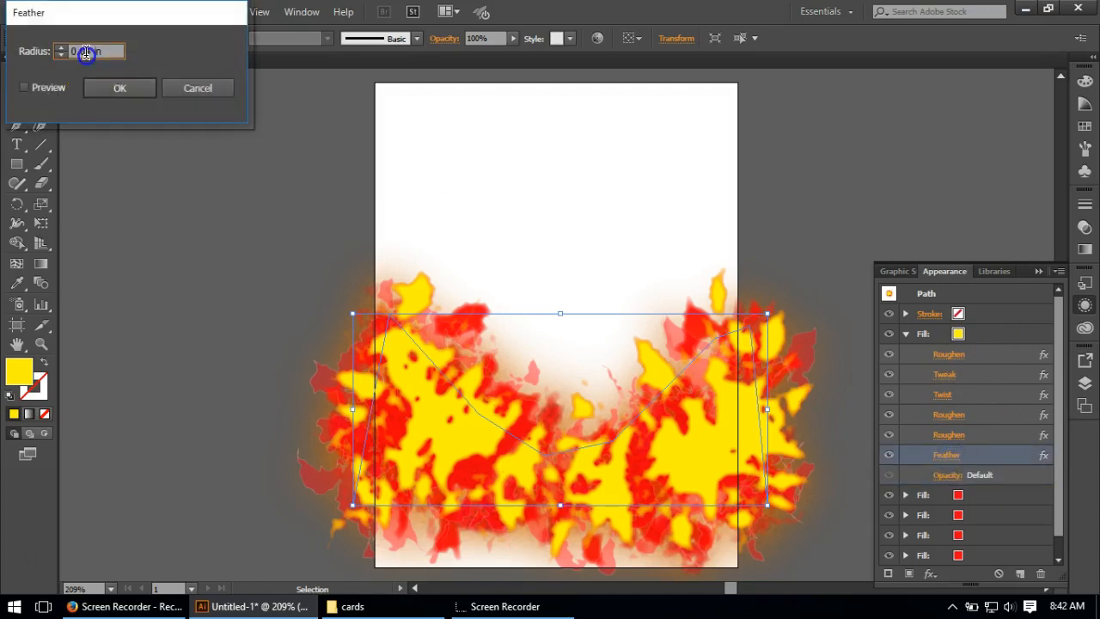
key(BackSpace)
text(3)
click(131, 94)
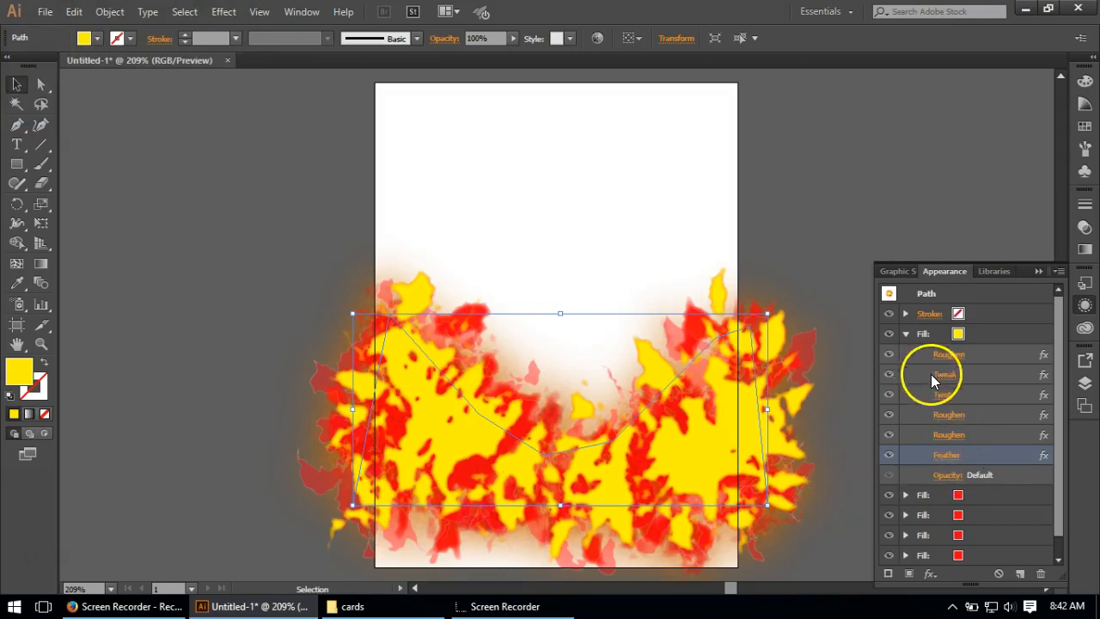
Step: Add a Transform effect to the yellow fill, scaling it 93% horizontally and 87% vertically
click(981, 333)
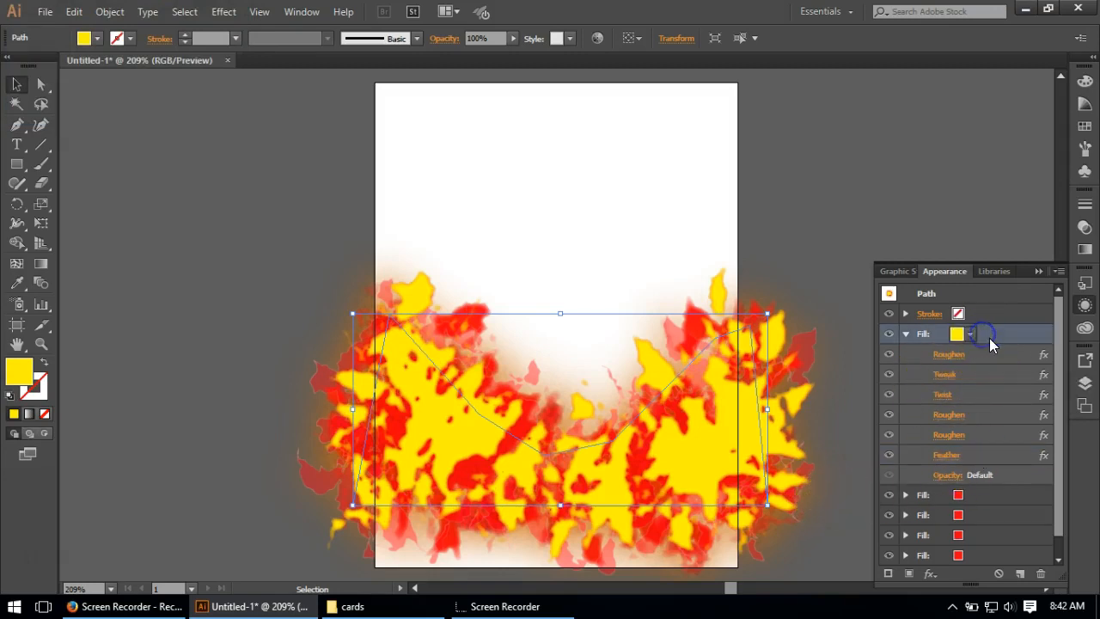
click(222, 11)
mouse_move(276, 141)
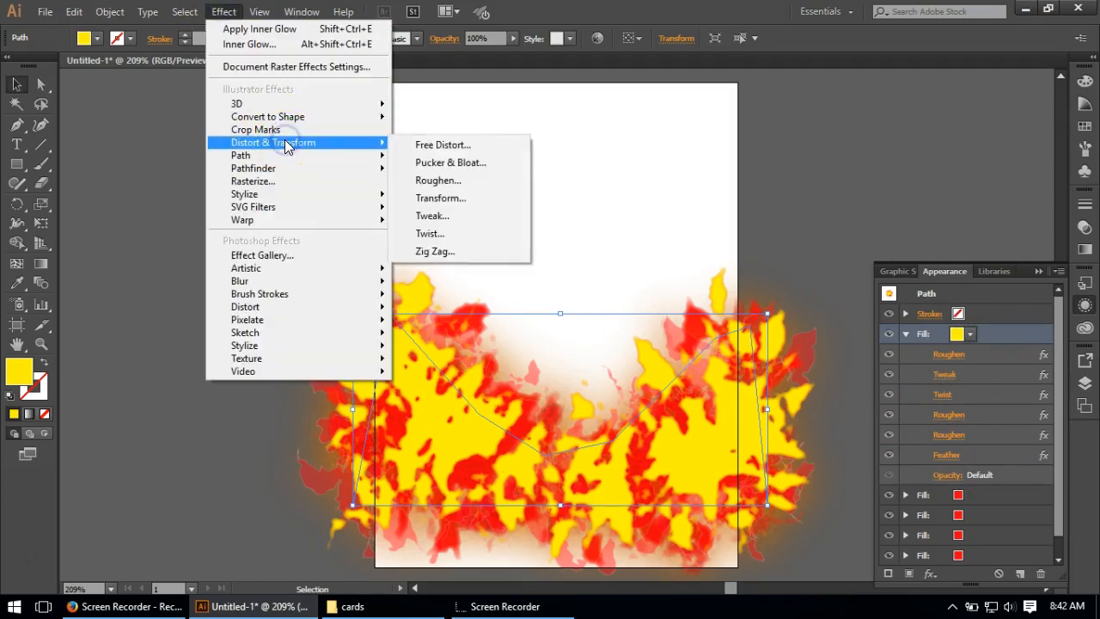
click(434, 198)
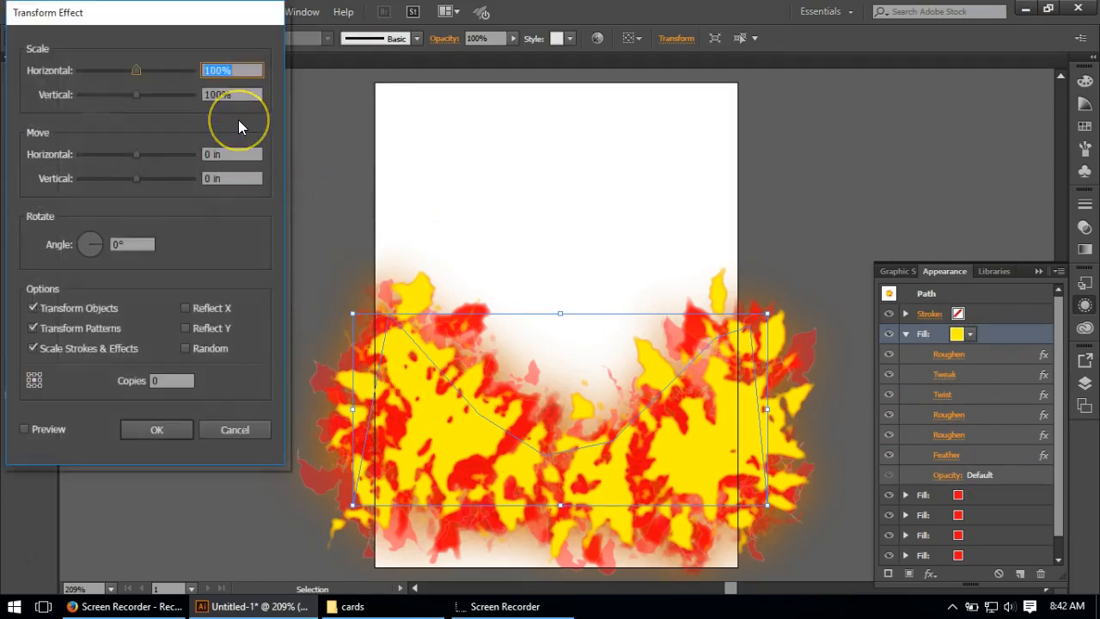
text(93)
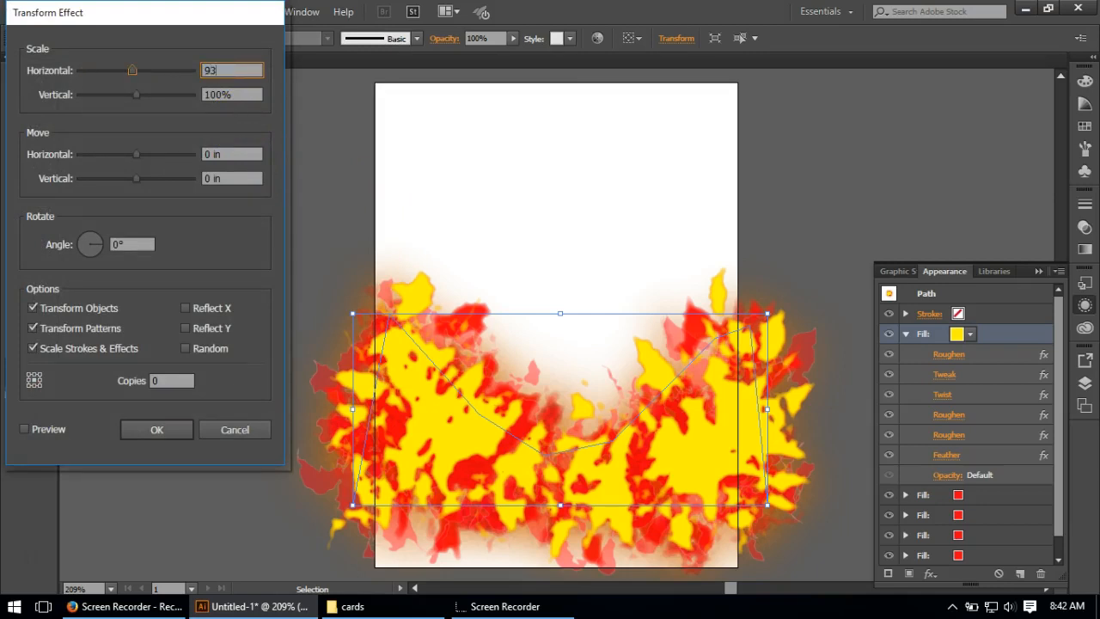
click(249, 95)
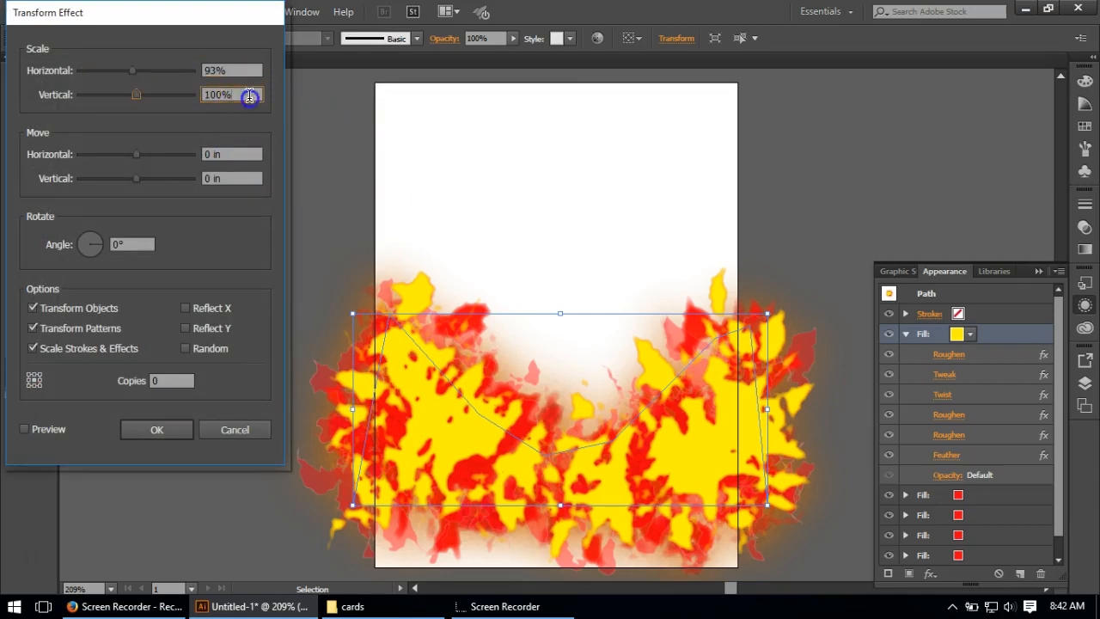
text(87)
click(44, 430)
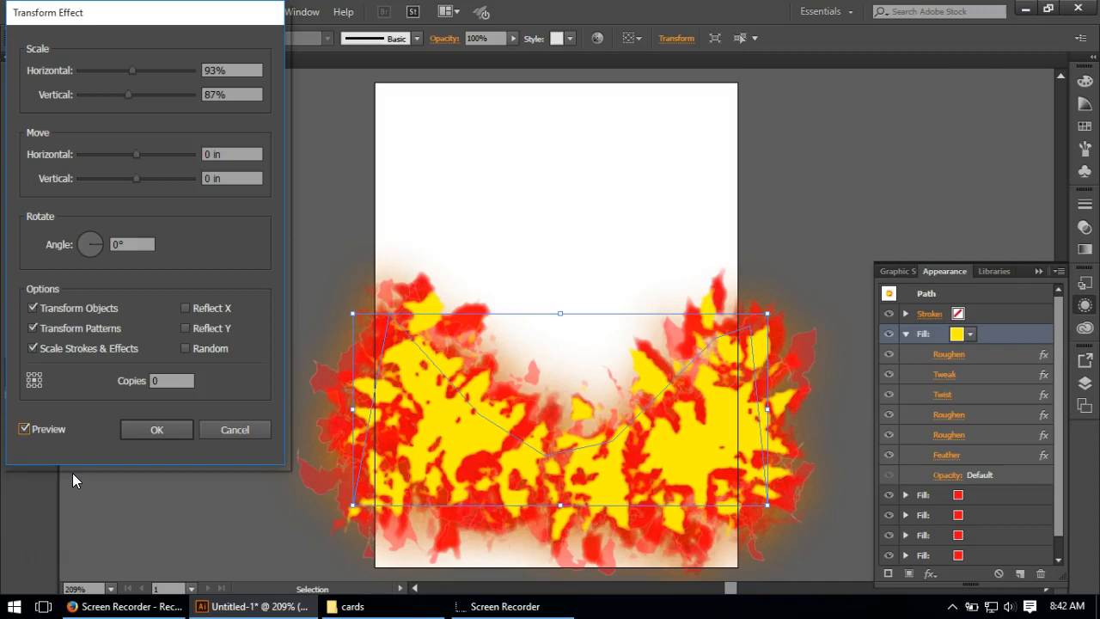
click(148, 428)
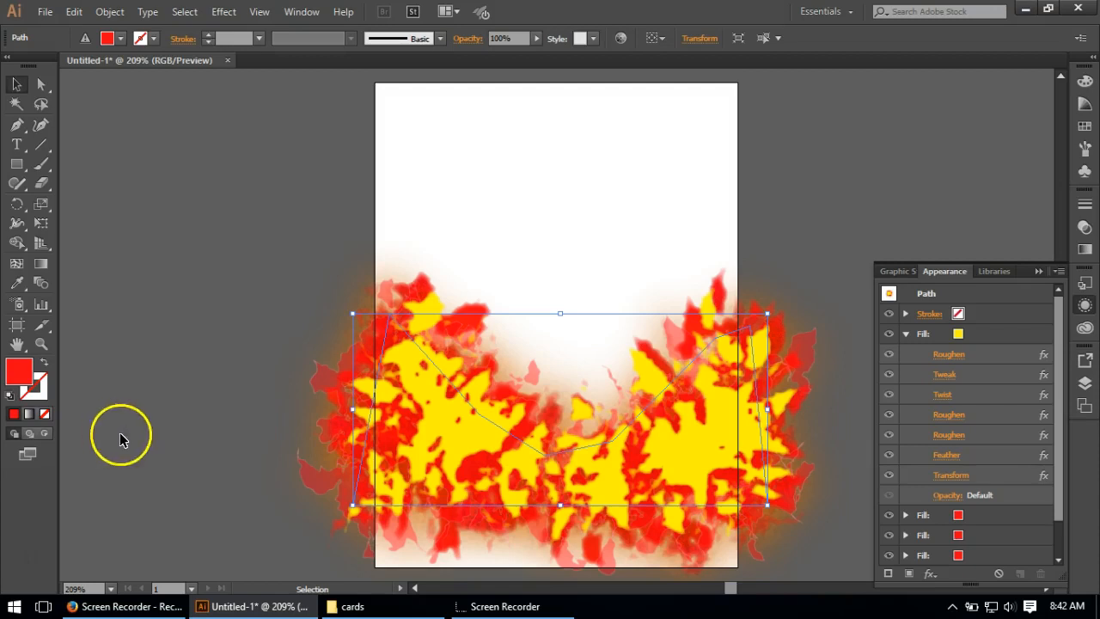
Step: Set the yellow fill's opacity to 36% and collapse its effects list
click(941, 496)
click(915, 374)
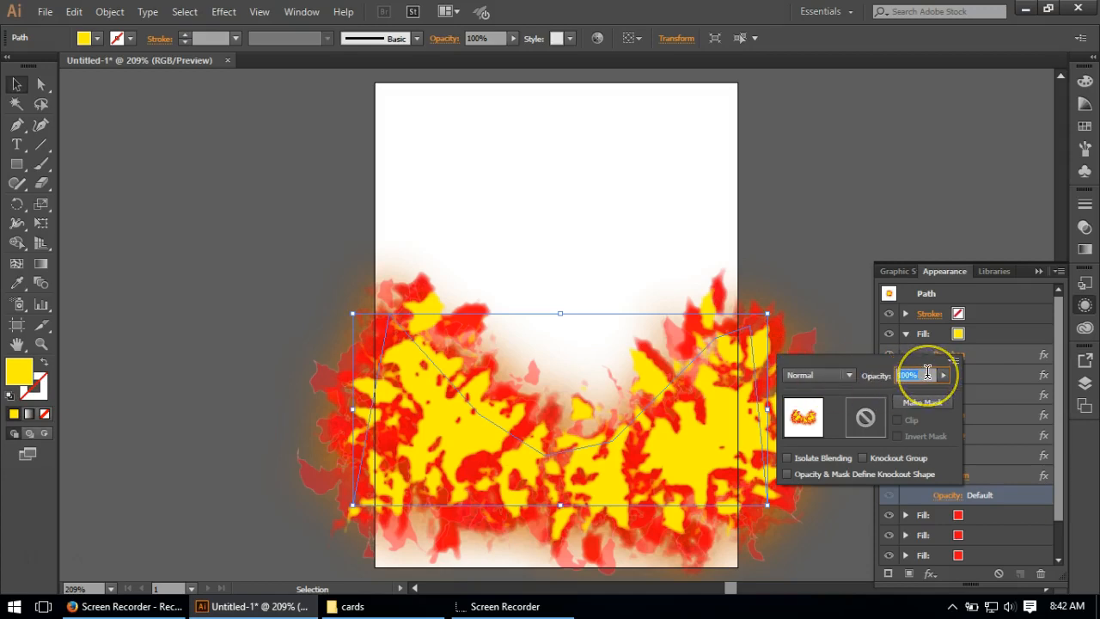
text(36)
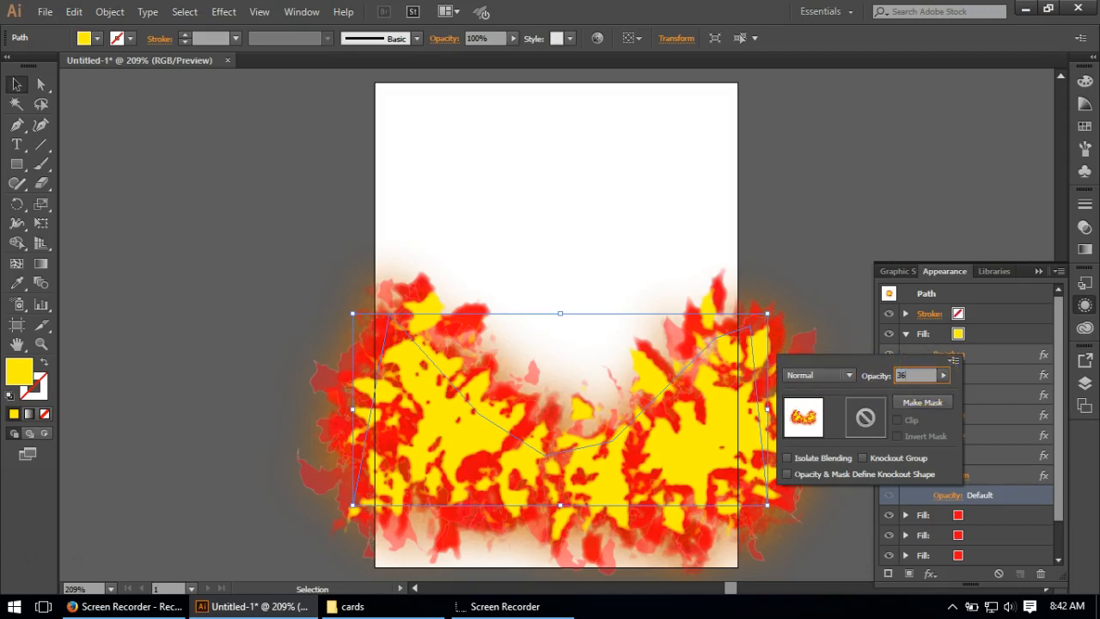
key(Return)
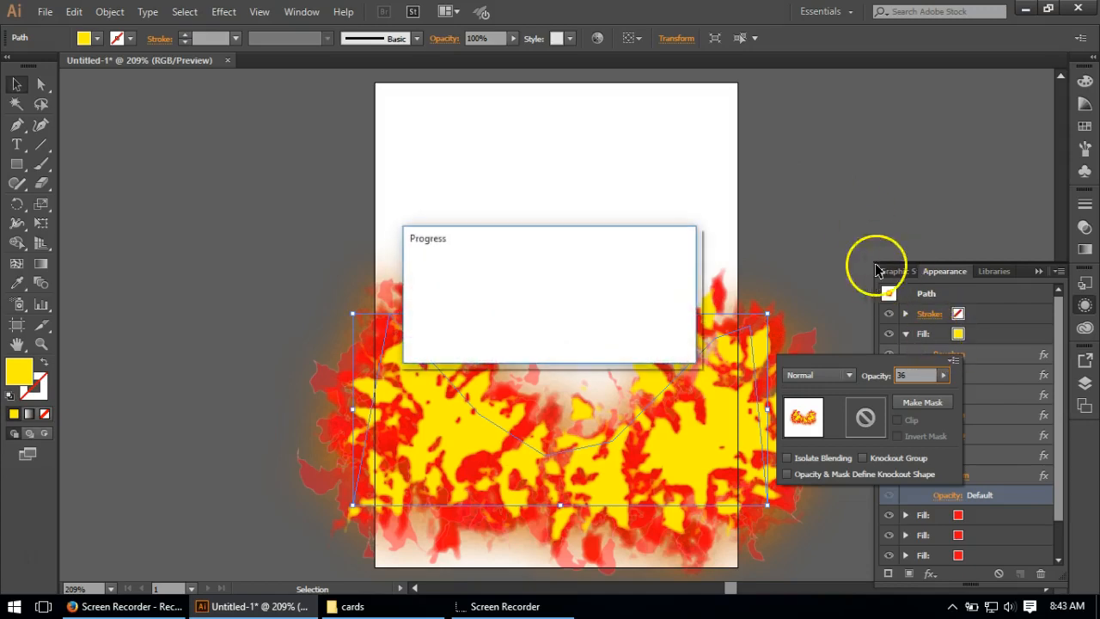
click(789, 171)
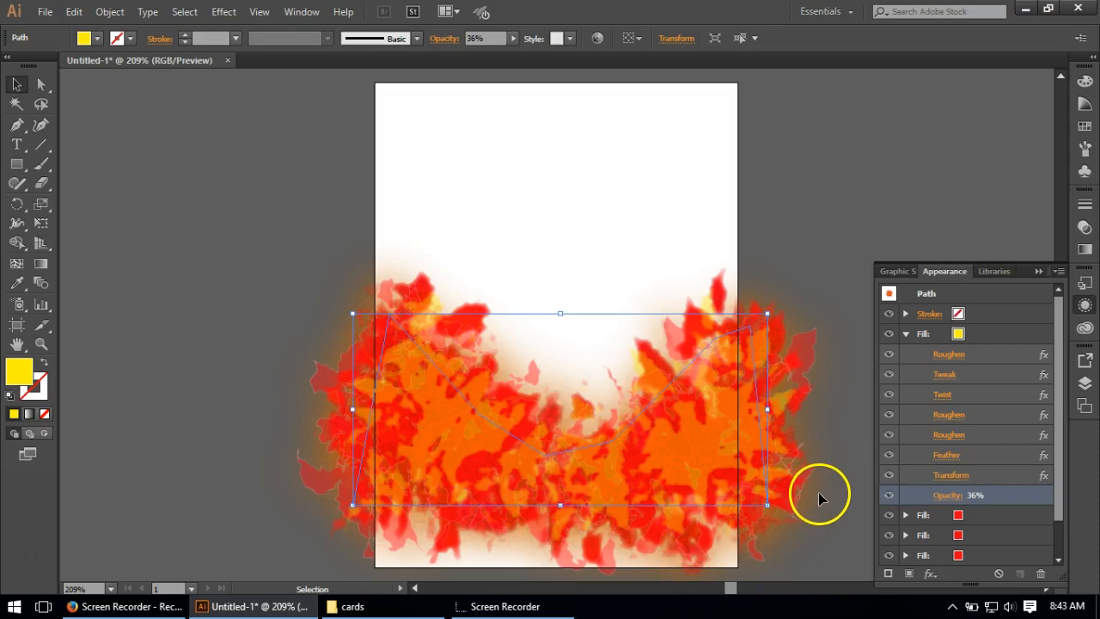
click(906, 334)
click(970, 335)
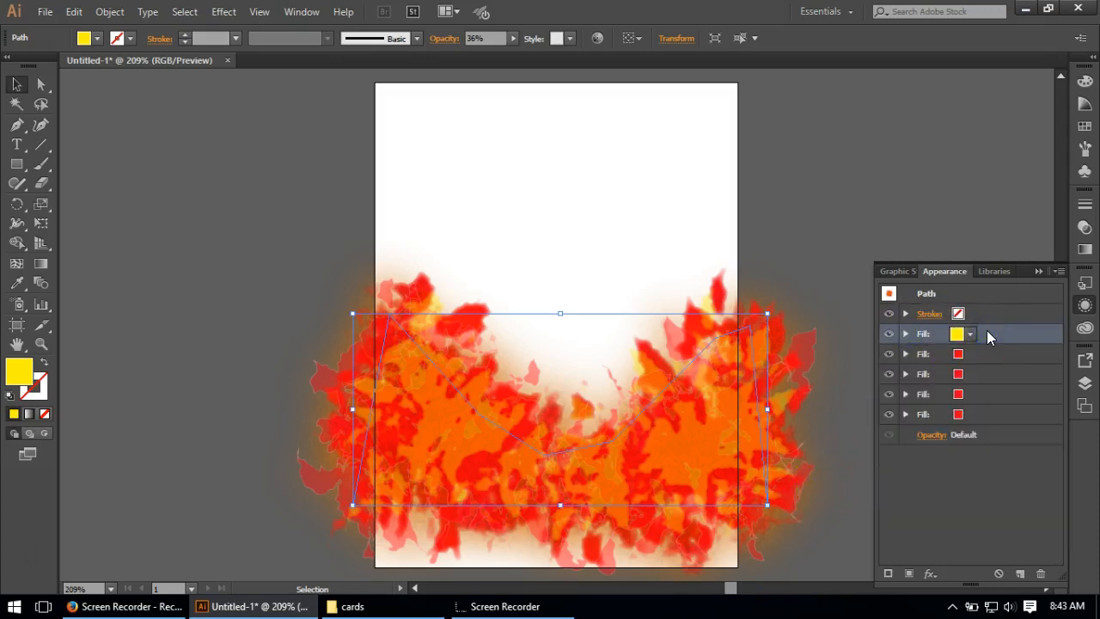
Step: Give the path a white stroke with a weight of 3 pt
click(990, 315)
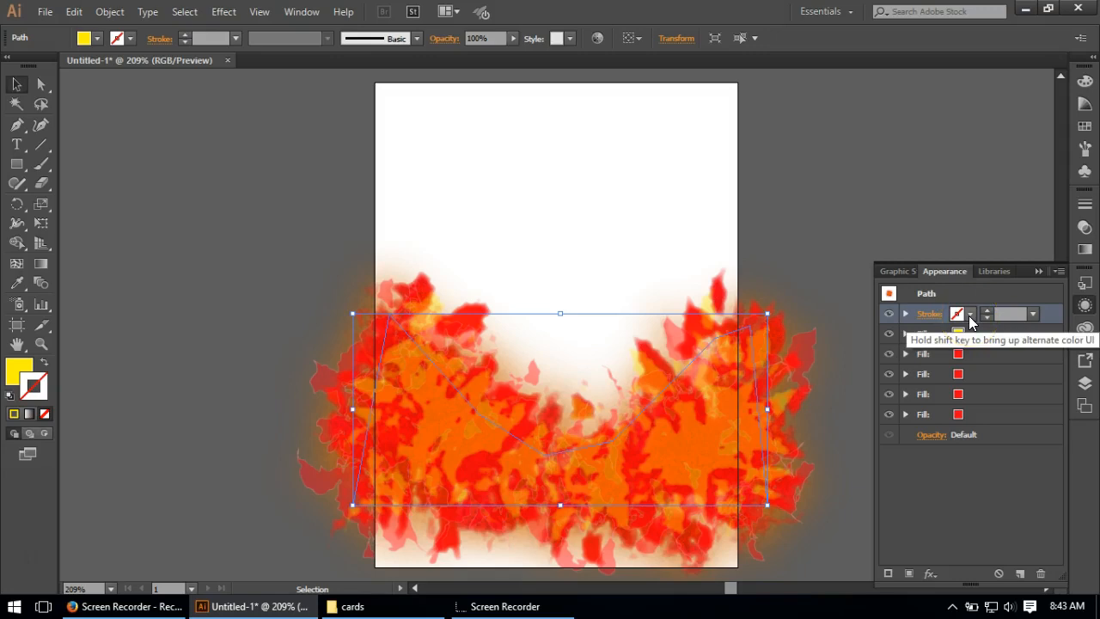
click(968, 315)
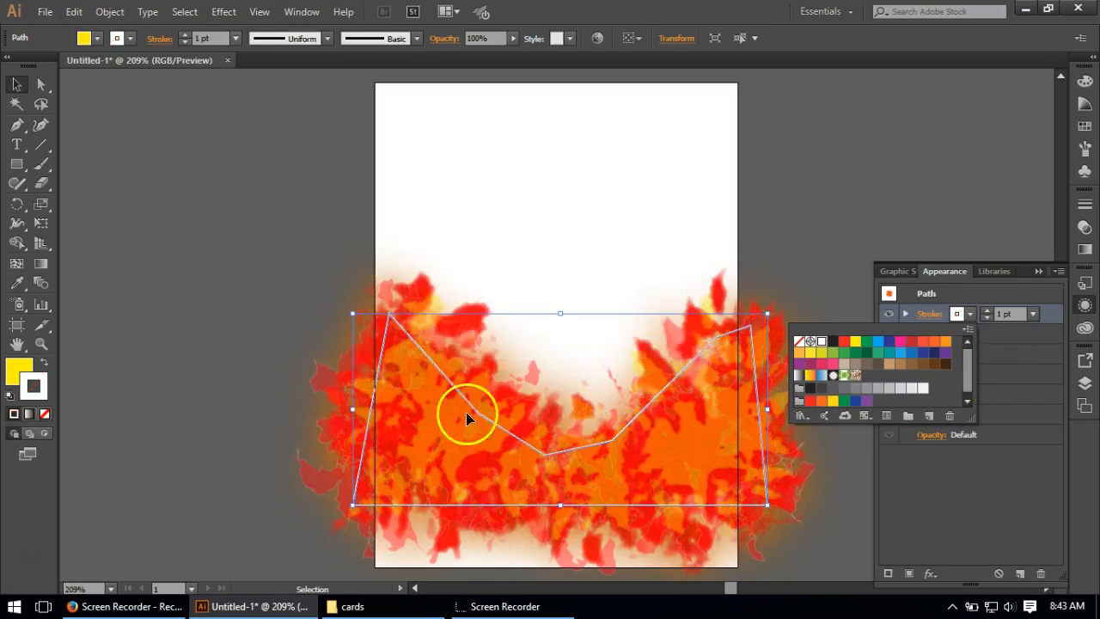
click(1008, 313)
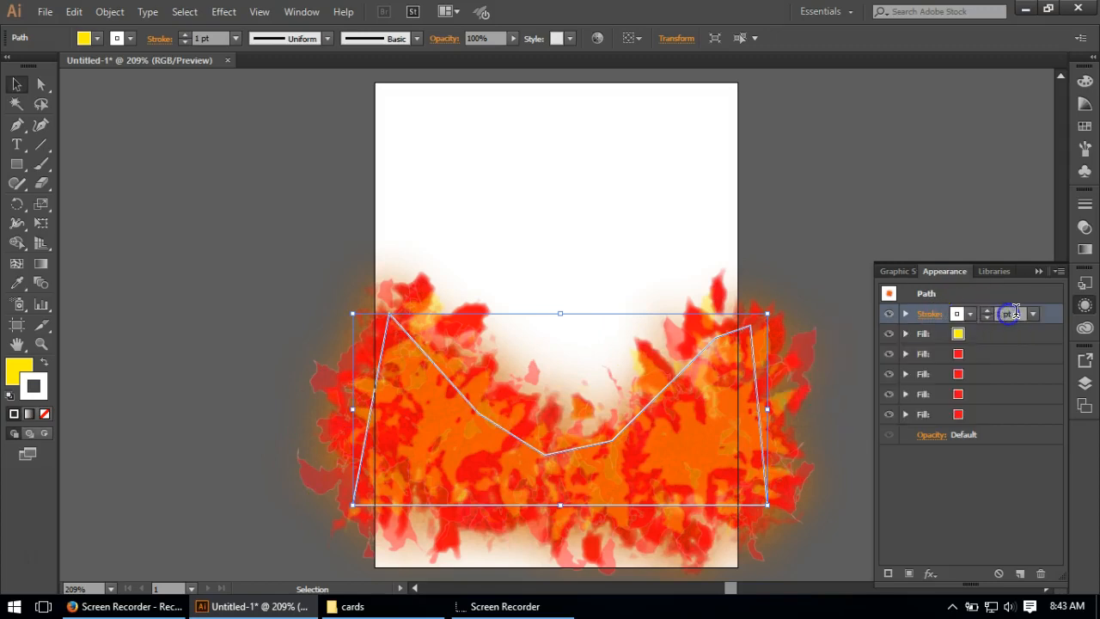
text(3)
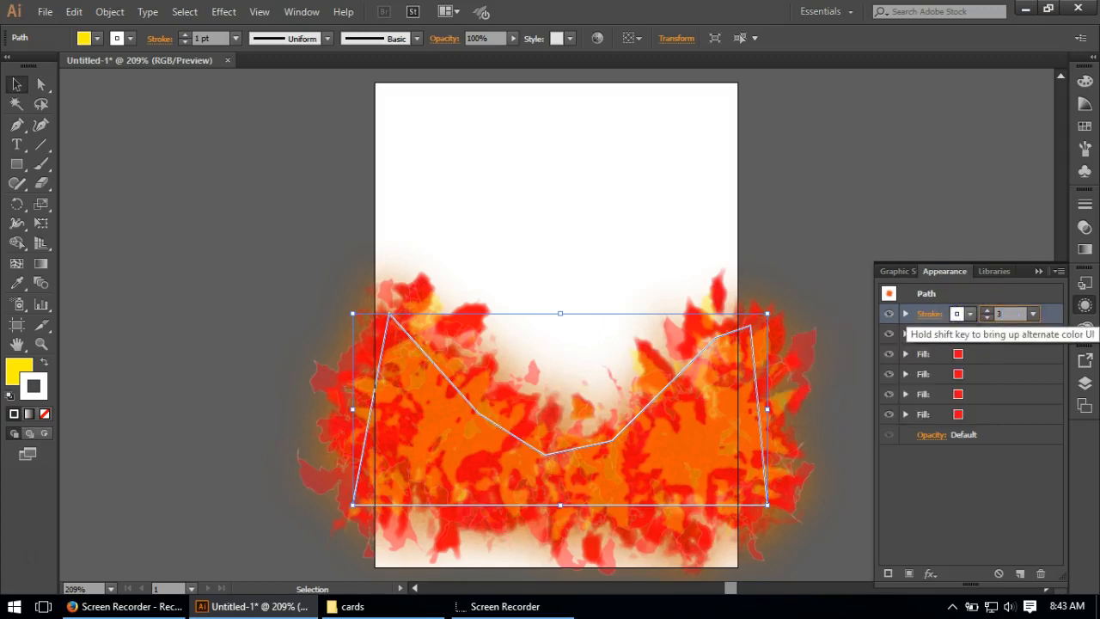
click(990, 490)
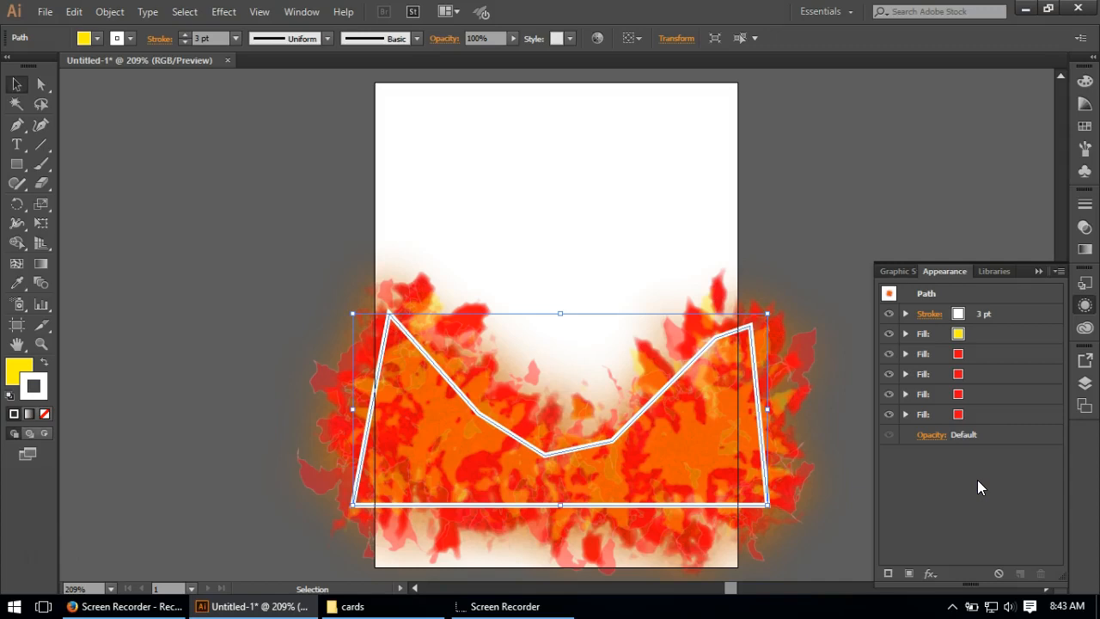
Step: Add a Roughen effect to the white stroke with 7.93% relative size, 25.23/in detail and smooth points
click(1018, 313)
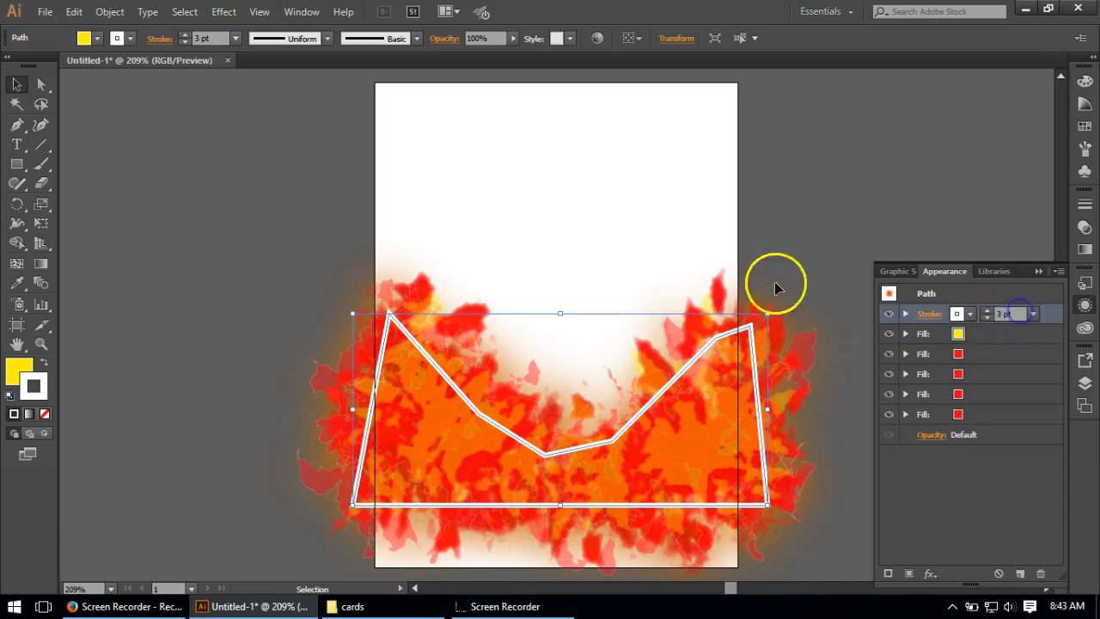
click(907, 315)
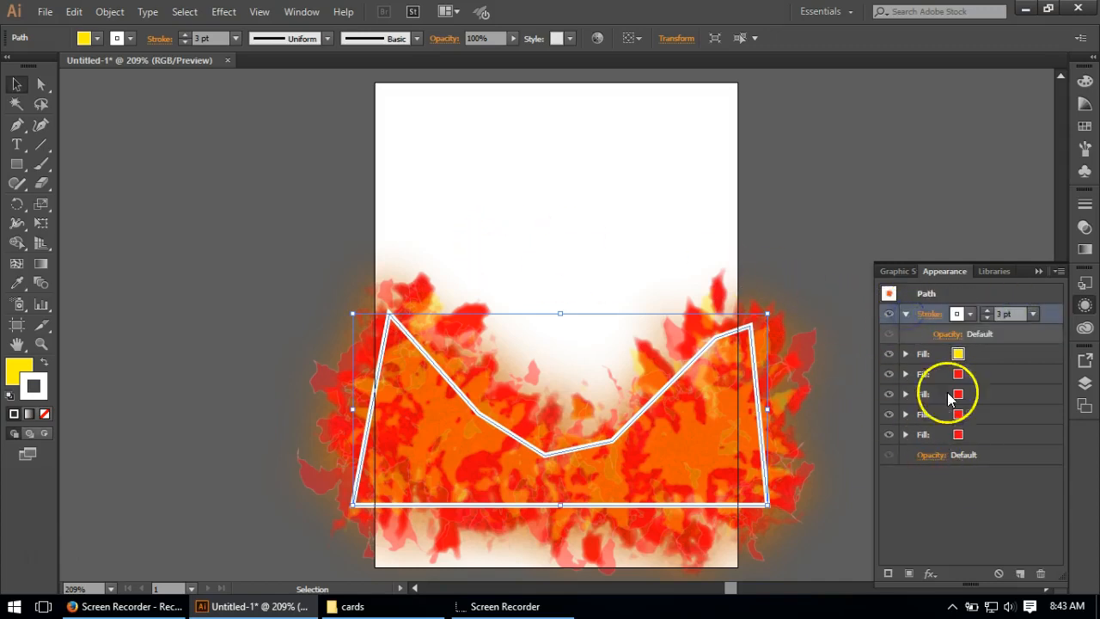
click(225, 12)
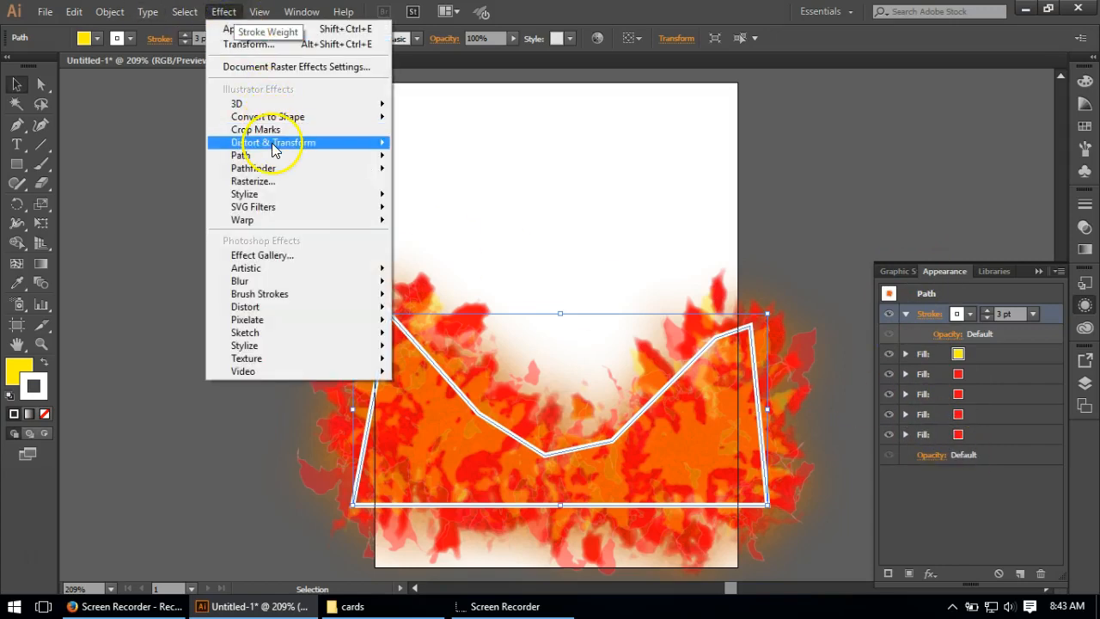
mouse_move(277, 144)
click(434, 180)
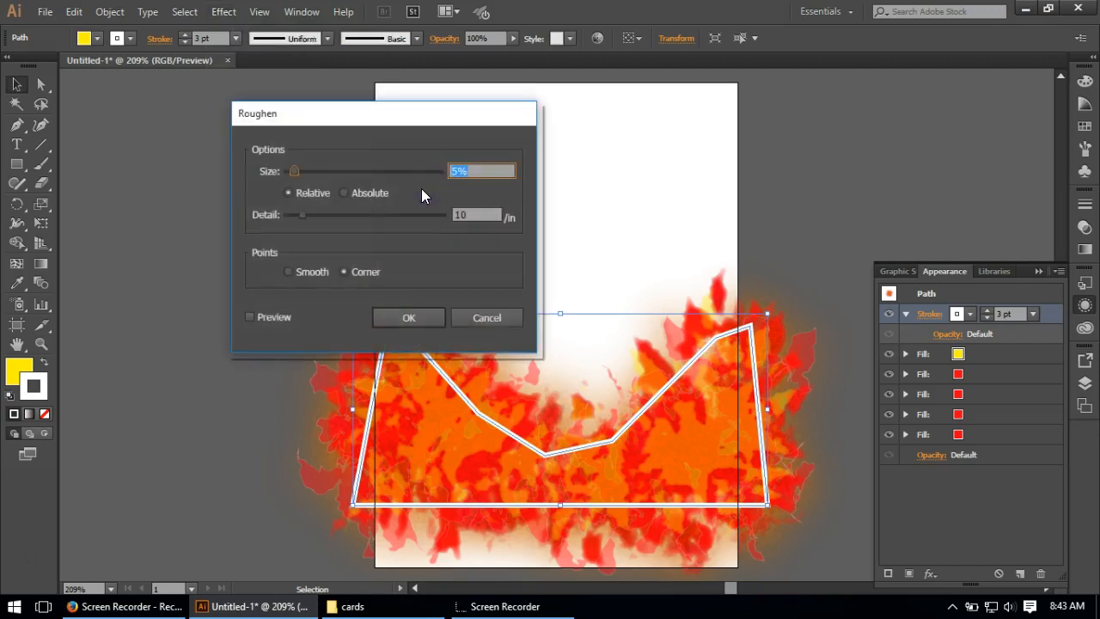
text(7,9)
click(480, 213)
drag(480, 213, 432, 217)
text(2)
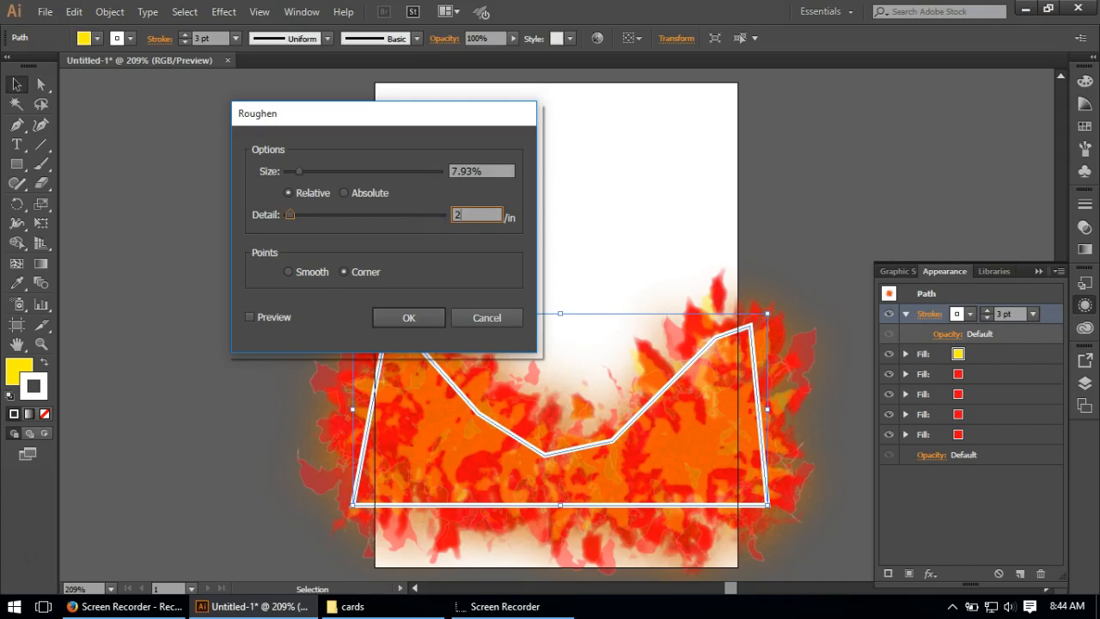
text(5.23)
click(305, 271)
click(408, 317)
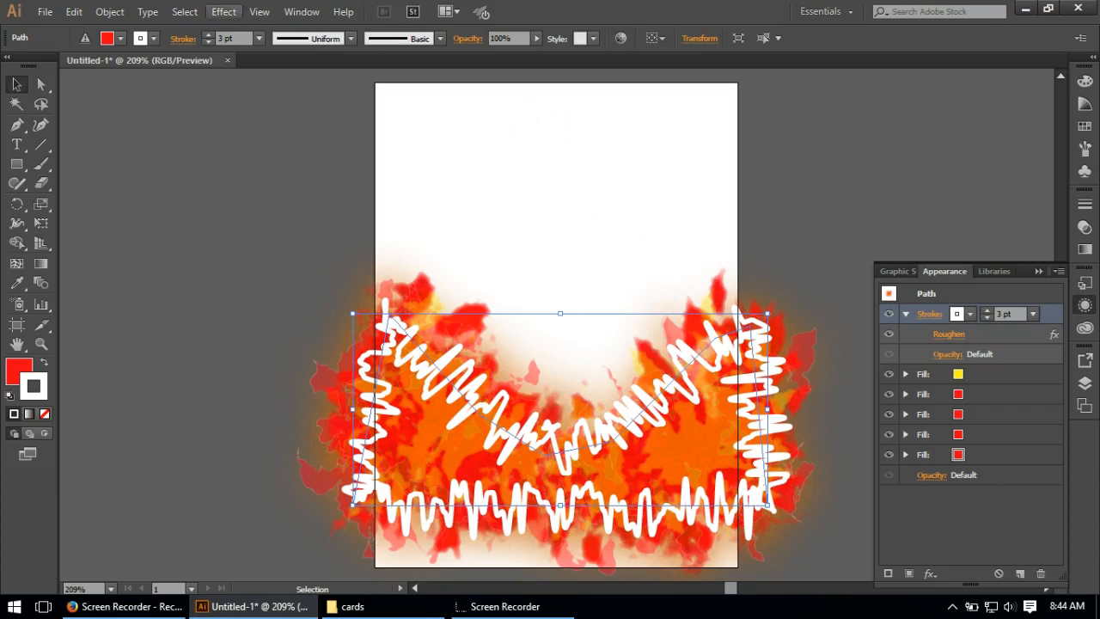
Step: Add a Tweak effect to the white stroke with relative amounts of 7% horizontal and 20% vertical
click(223, 12)
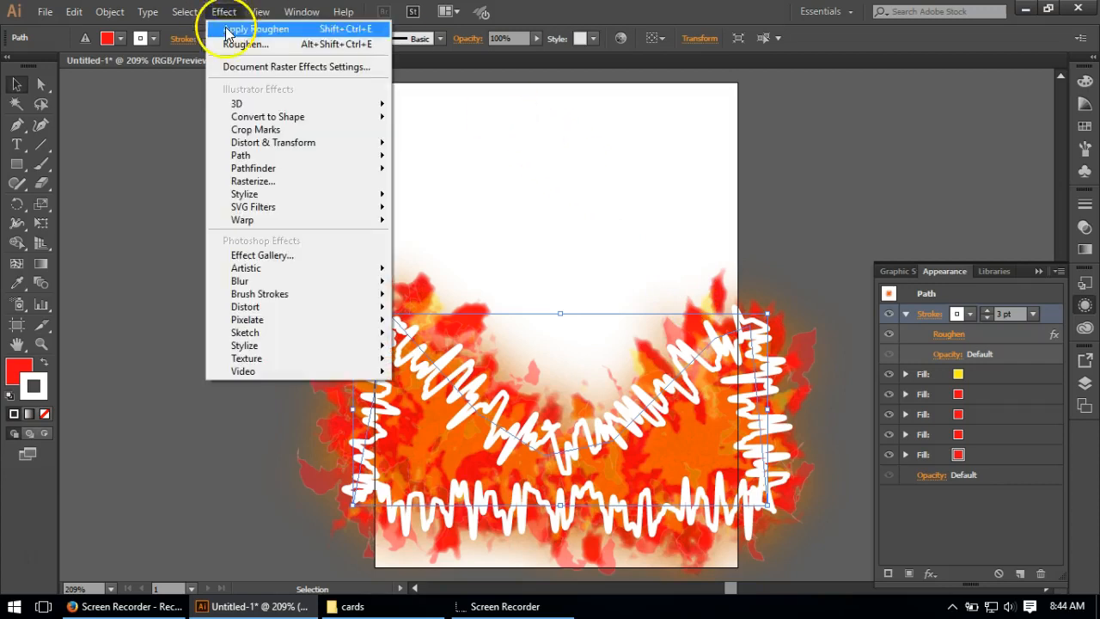
mouse_move(275, 142)
click(457, 215)
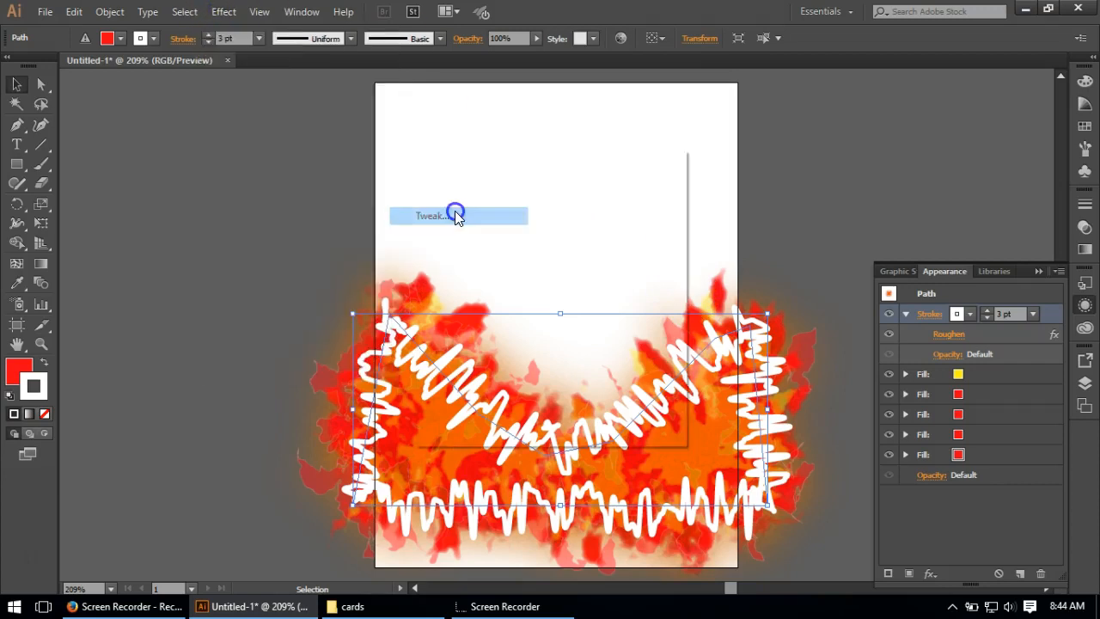
text(2)
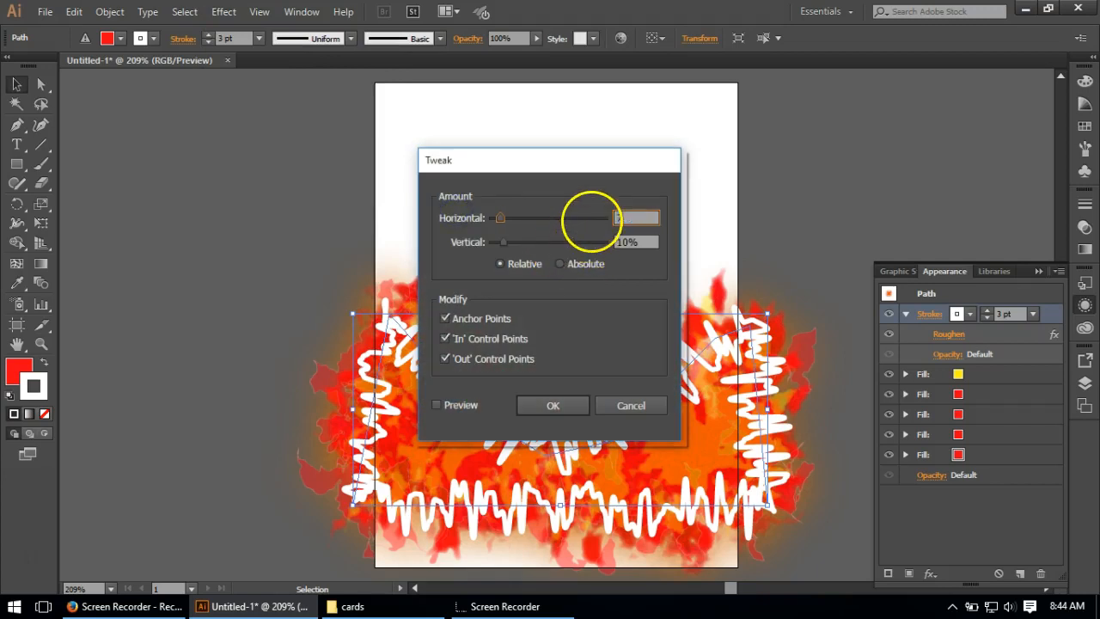
drag(652, 243, 582, 253)
text(20)
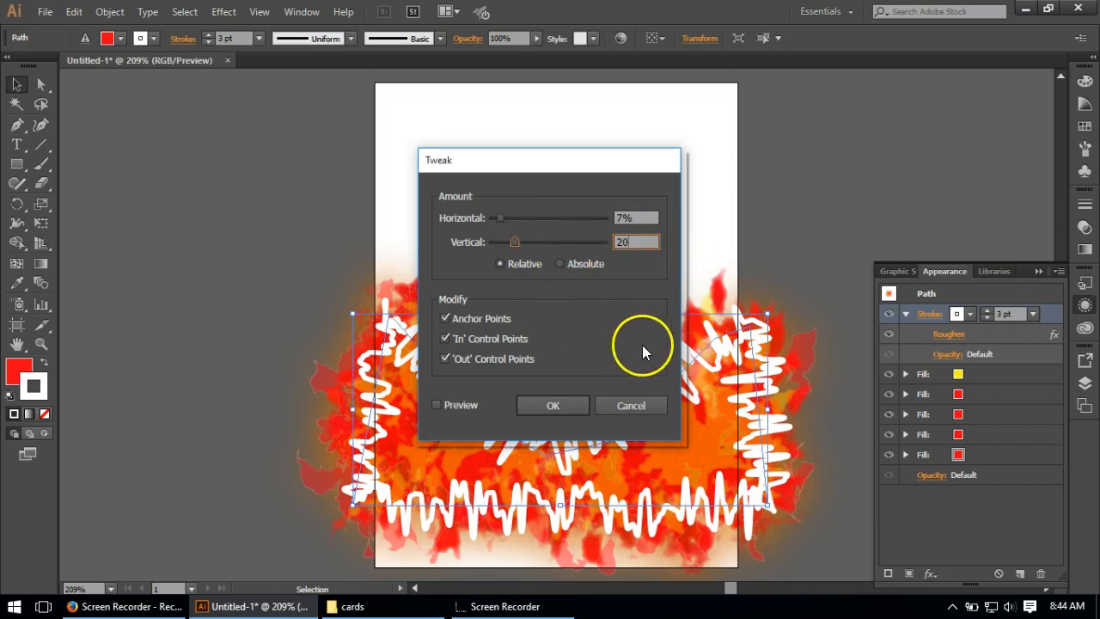
click(567, 402)
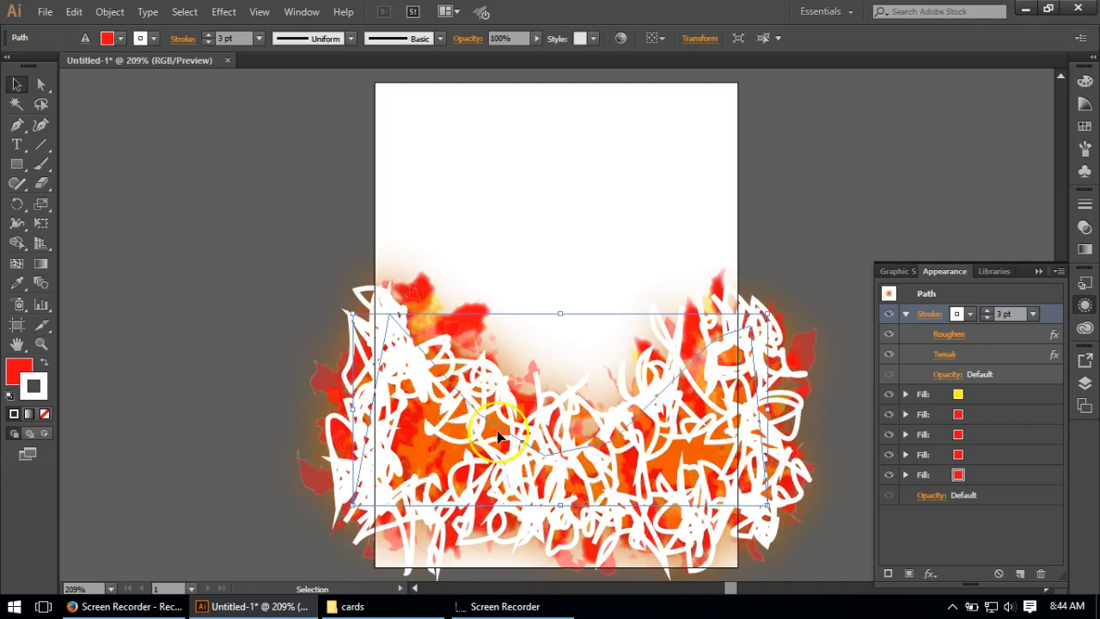
Step: Add a Twist effect with an angle of 10° to the white stroke
click(223, 11)
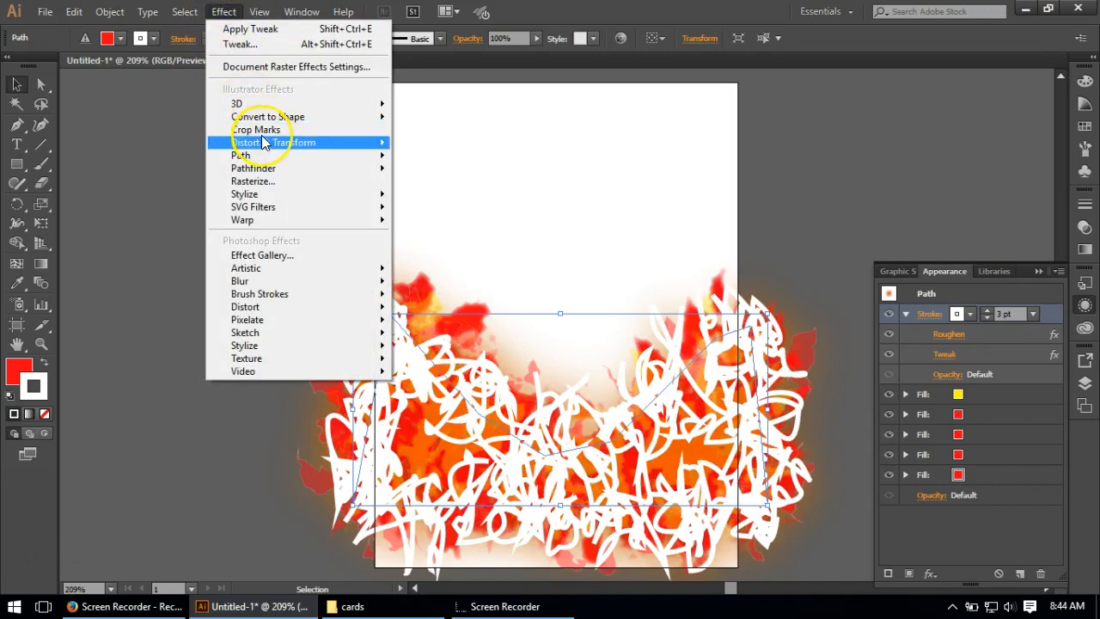
mouse_move(257, 144)
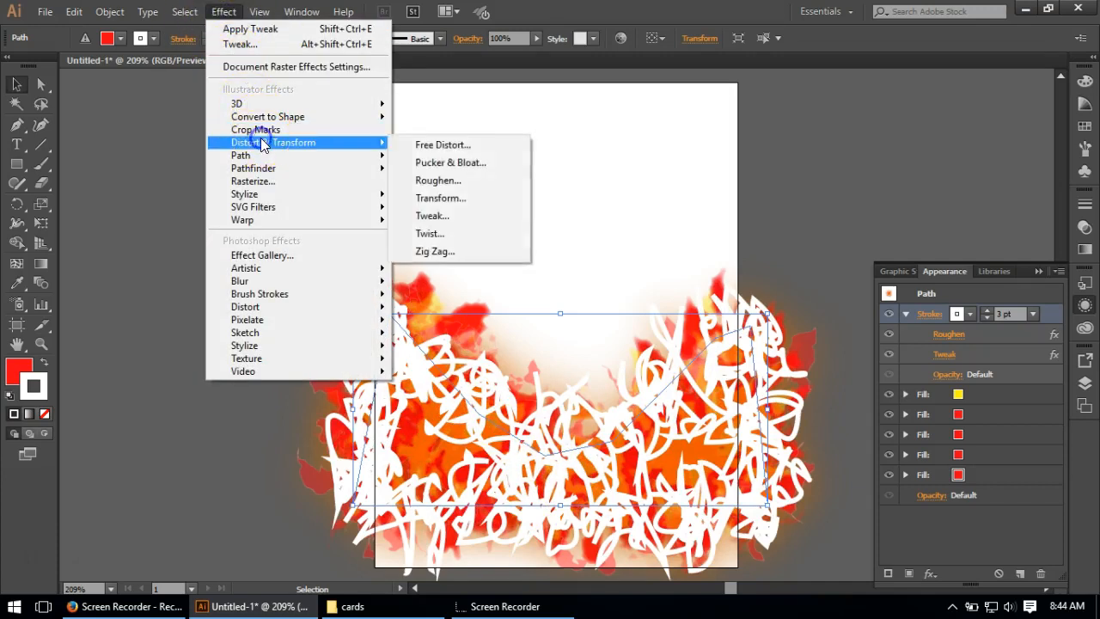
click(483, 234)
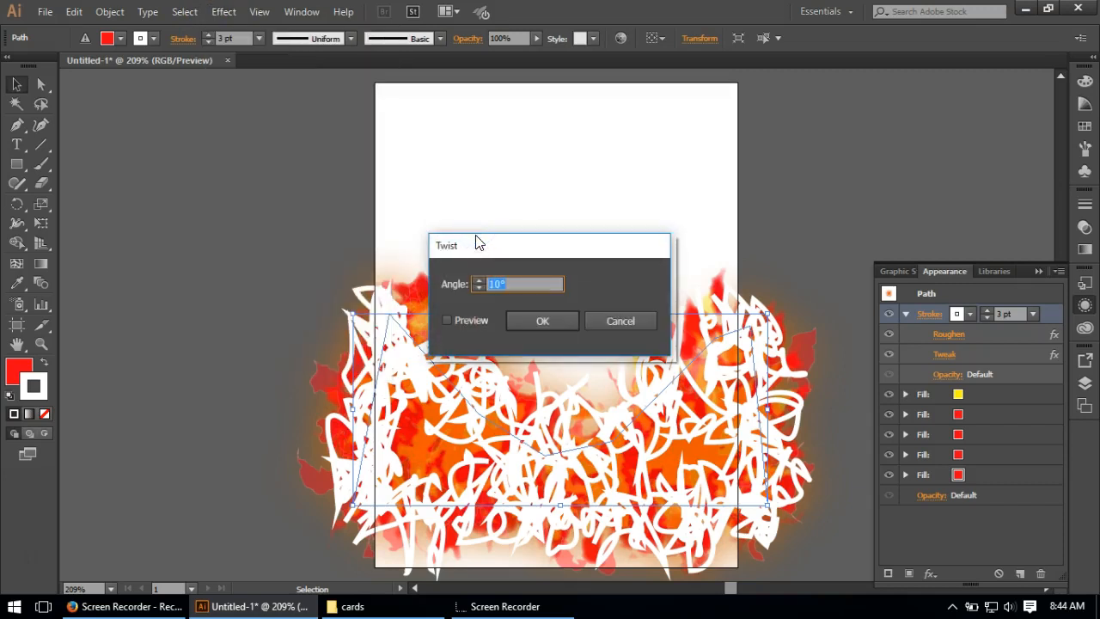
click(544, 321)
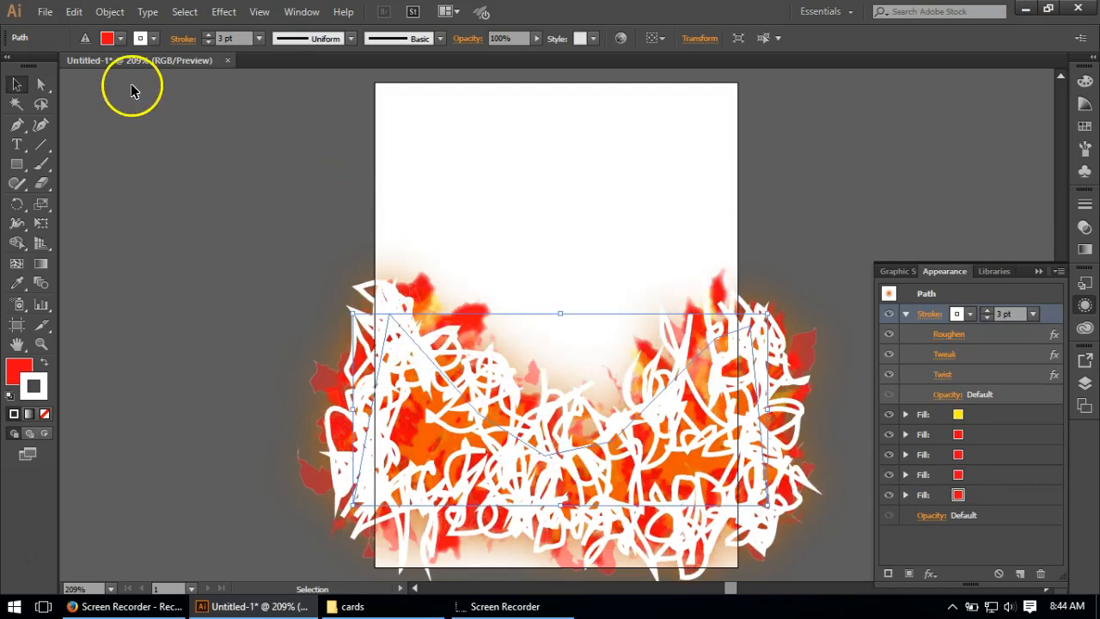
Step: Apply another Roughen effect to the white stroke with 0.4% relative size and 12.61/in detail
click(232, 14)
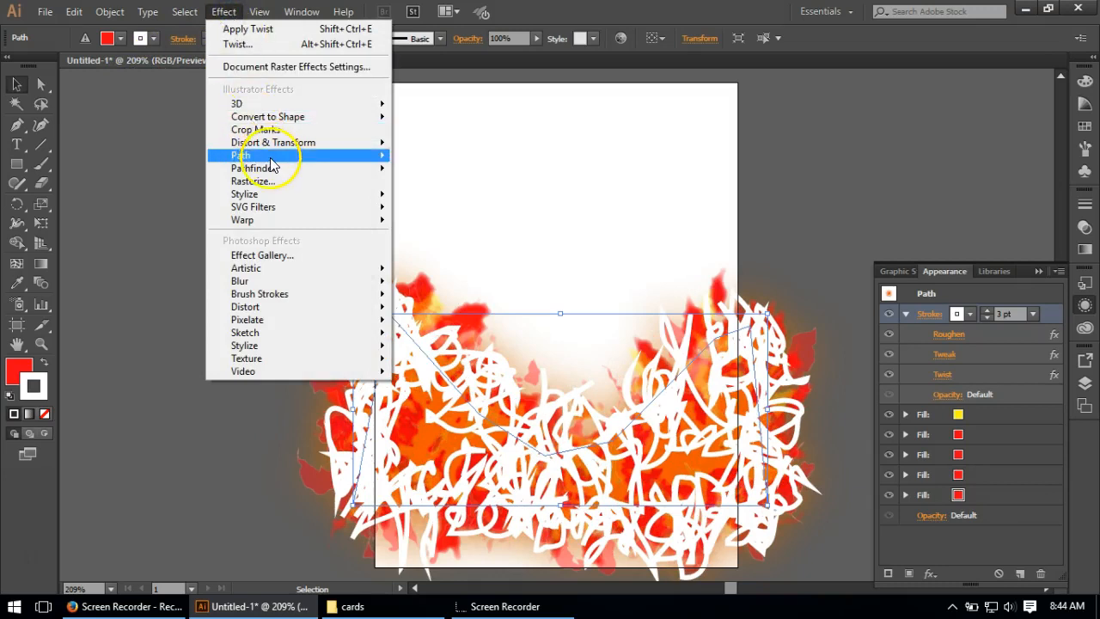
mouse_move(275, 157)
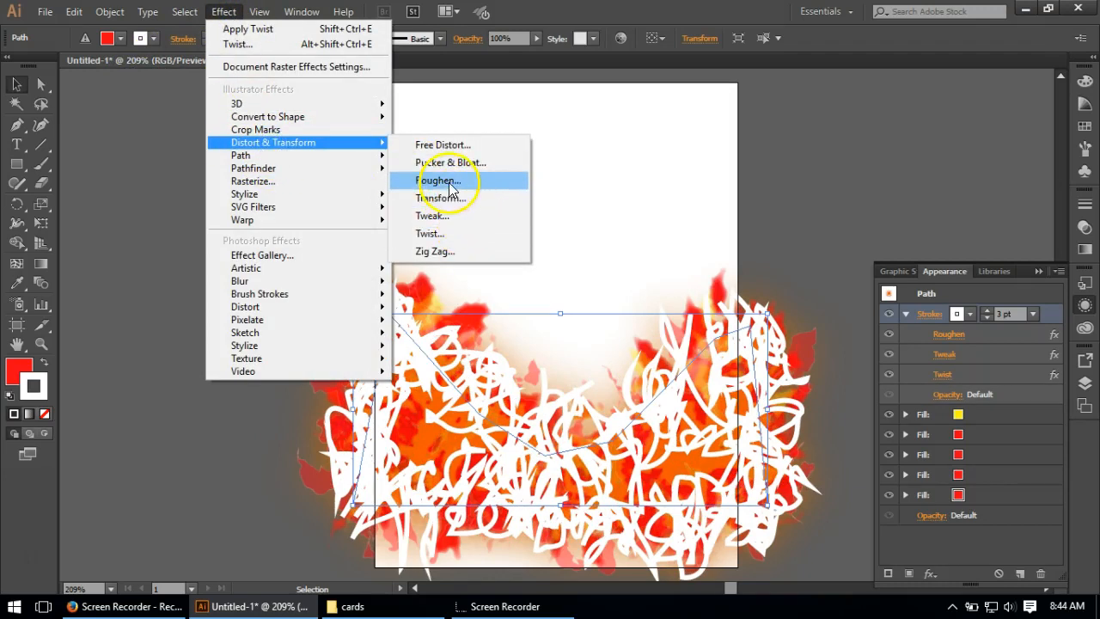
click(448, 182)
click(620, 335)
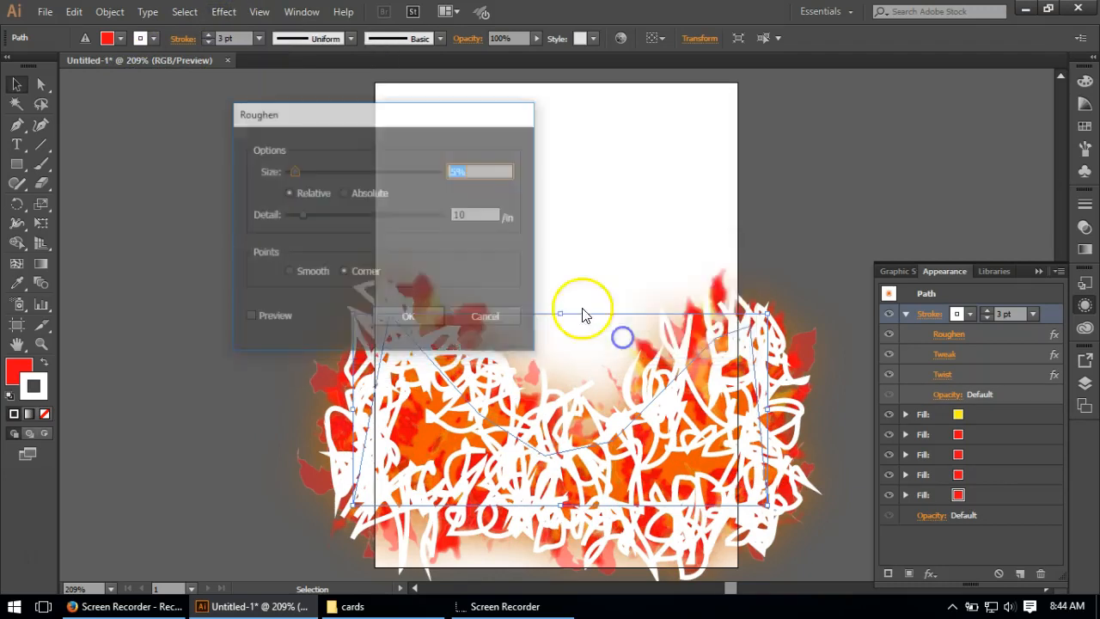
text(.4)
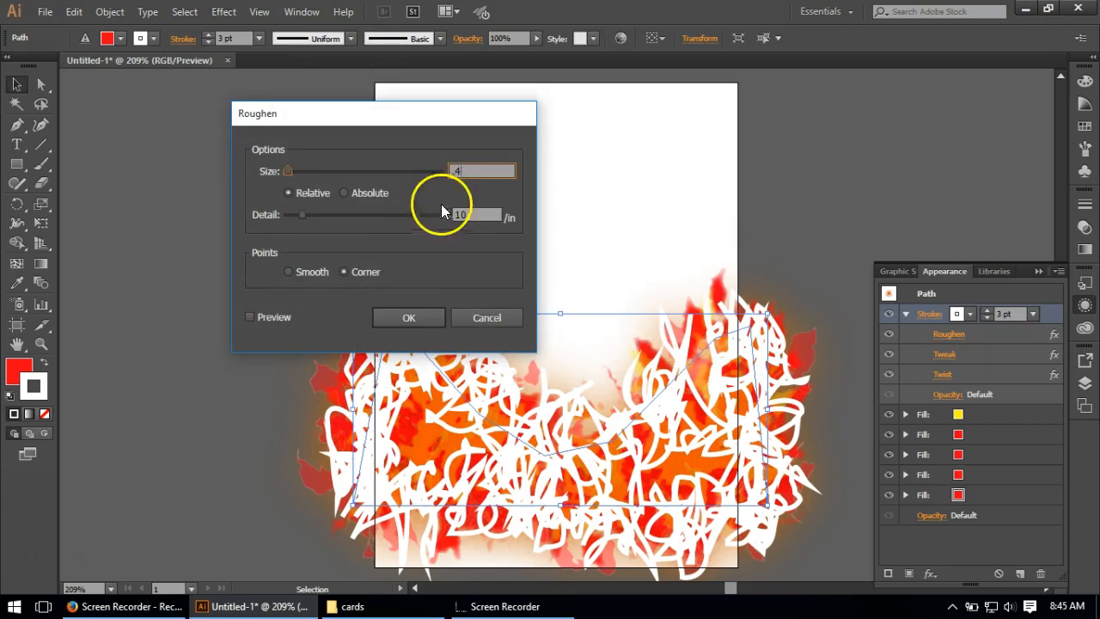
click(478, 214)
text(12.61)
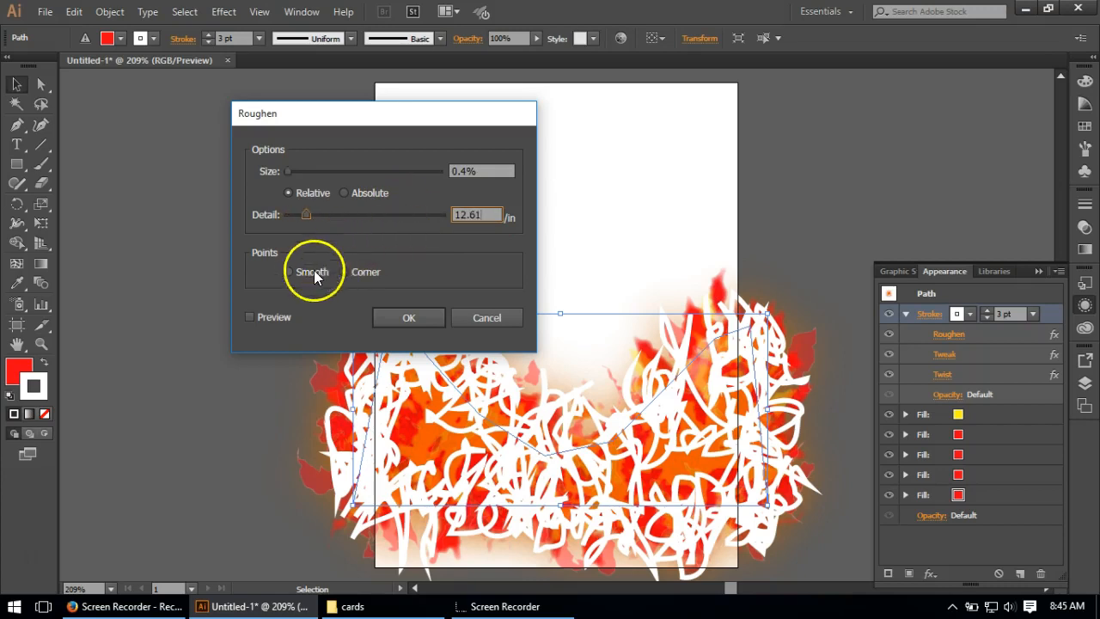
click(411, 319)
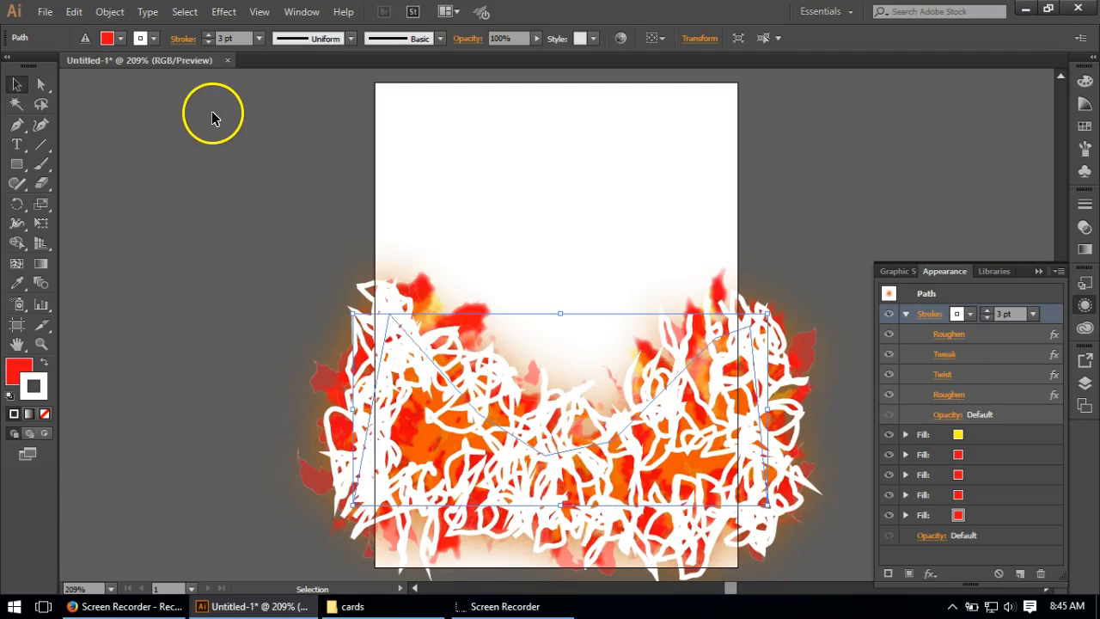
Step: Apply a third Roughen effect to the white stroke with 0.4% relative size, 22.7/in detail and smooth points
click(225, 13)
mouse_move(270, 143)
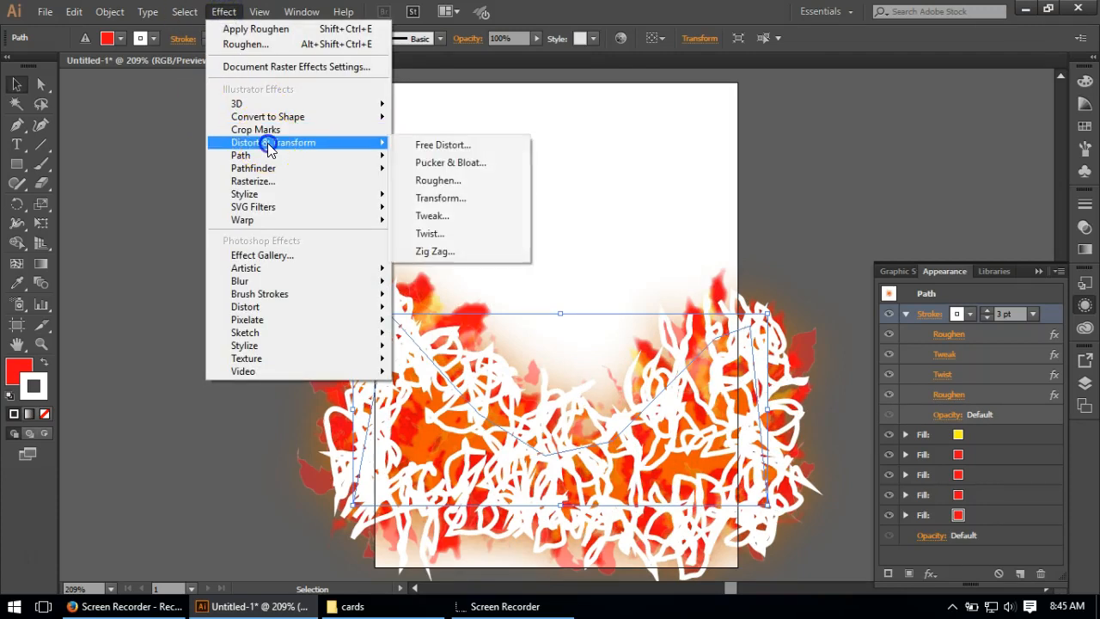
click(437, 180)
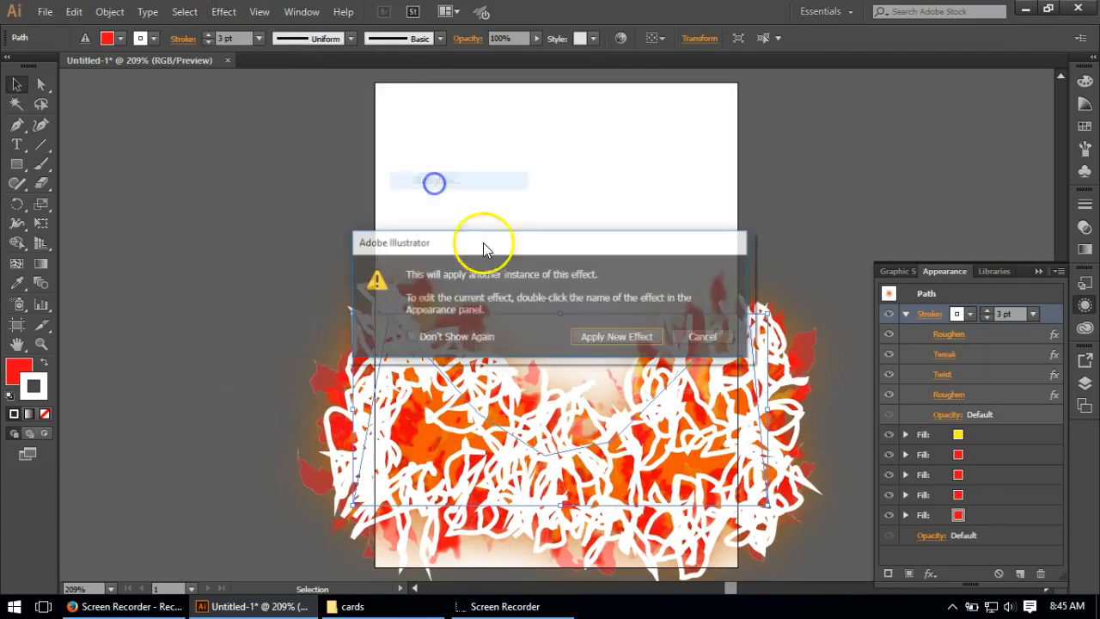
click(615, 334)
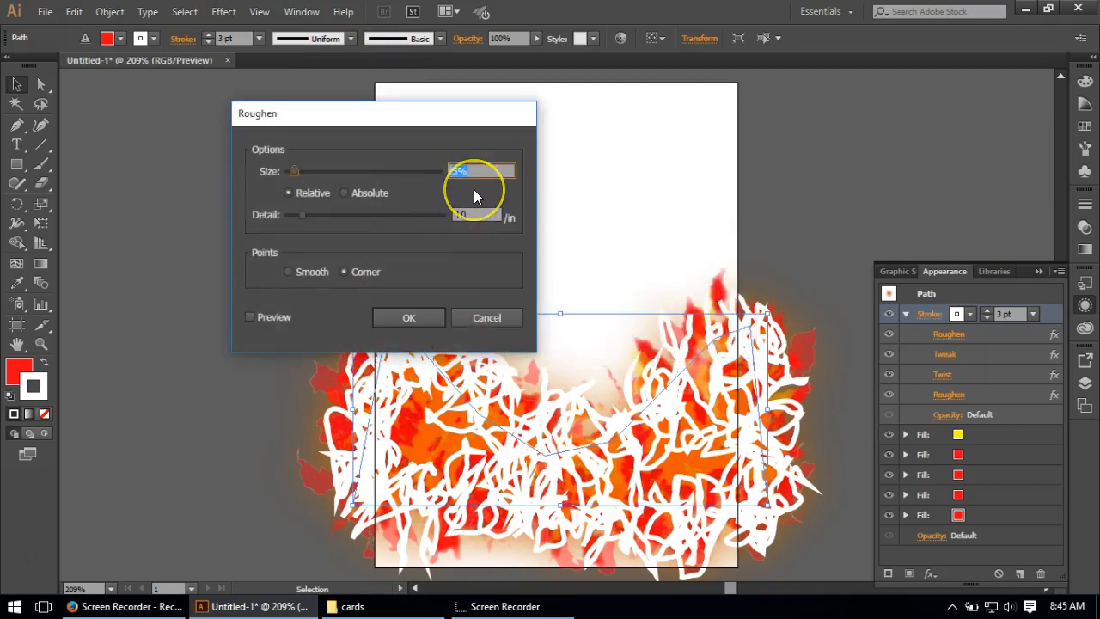
text(.4)
double_click(477, 215)
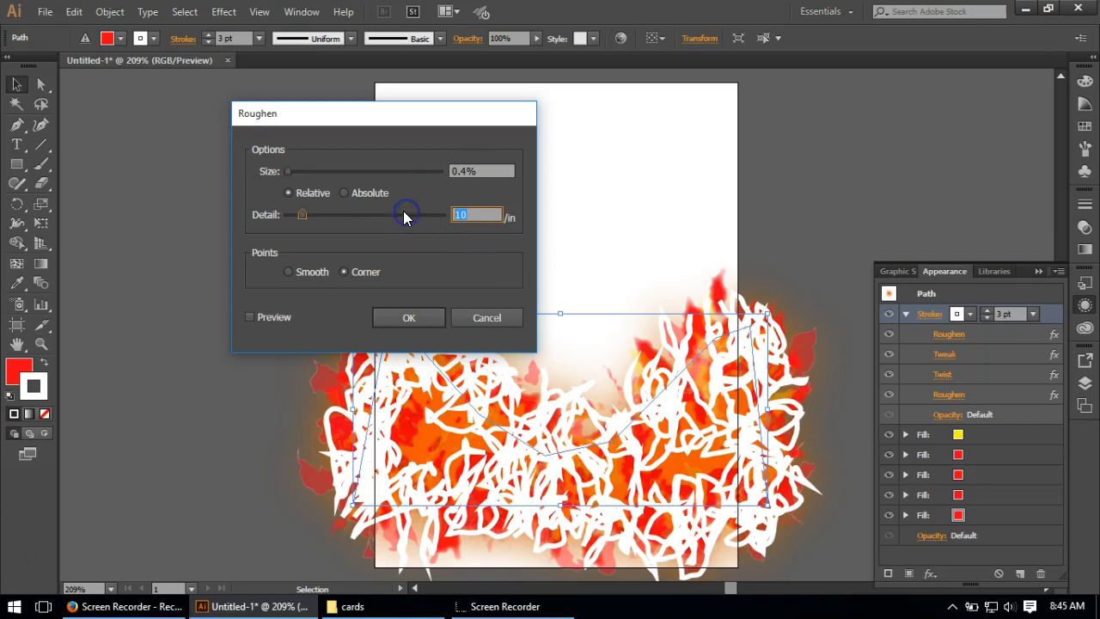
text(22.7)
click(326, 272)
click(416, 316)
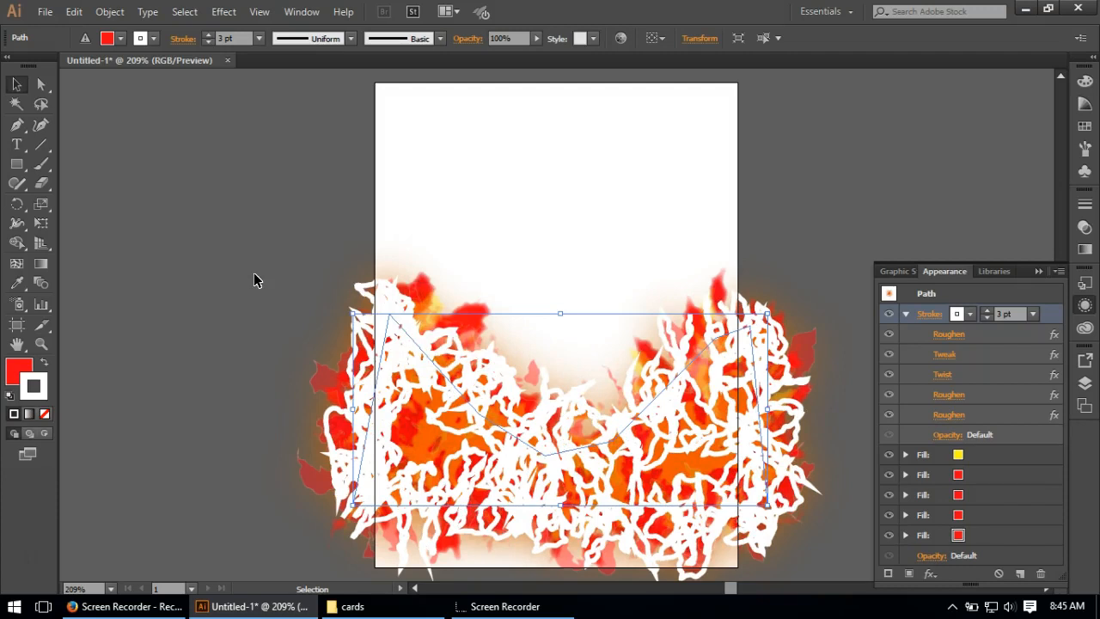
Step: Add a Feather effect with a radius of 0.03 in to the white stroke
click(225, 13)
mouse_move(265, 192)
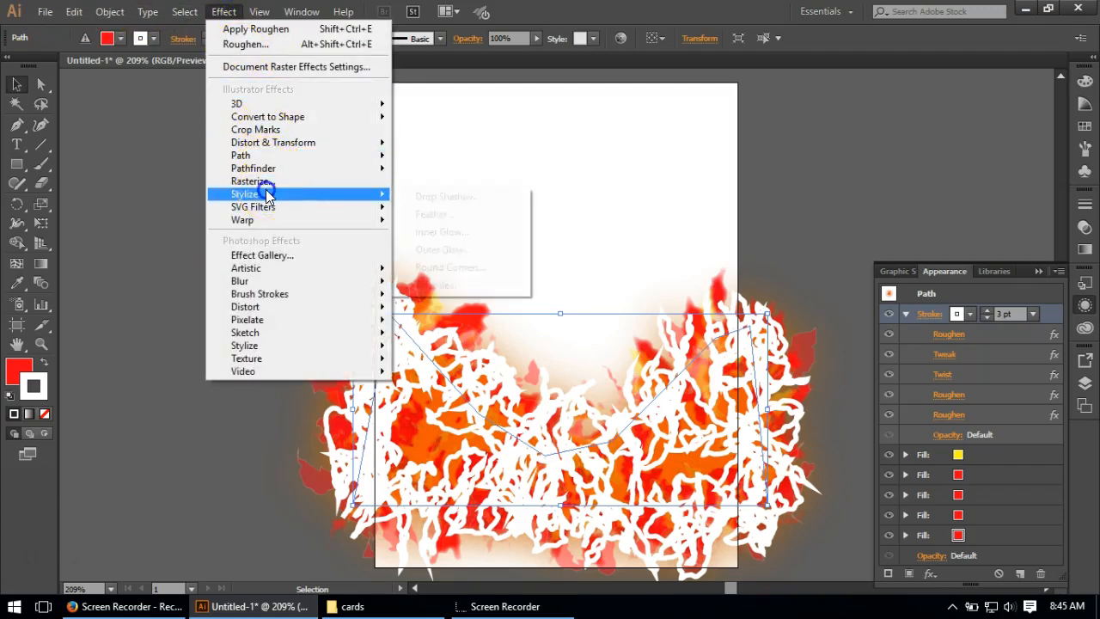
click(422, 214)
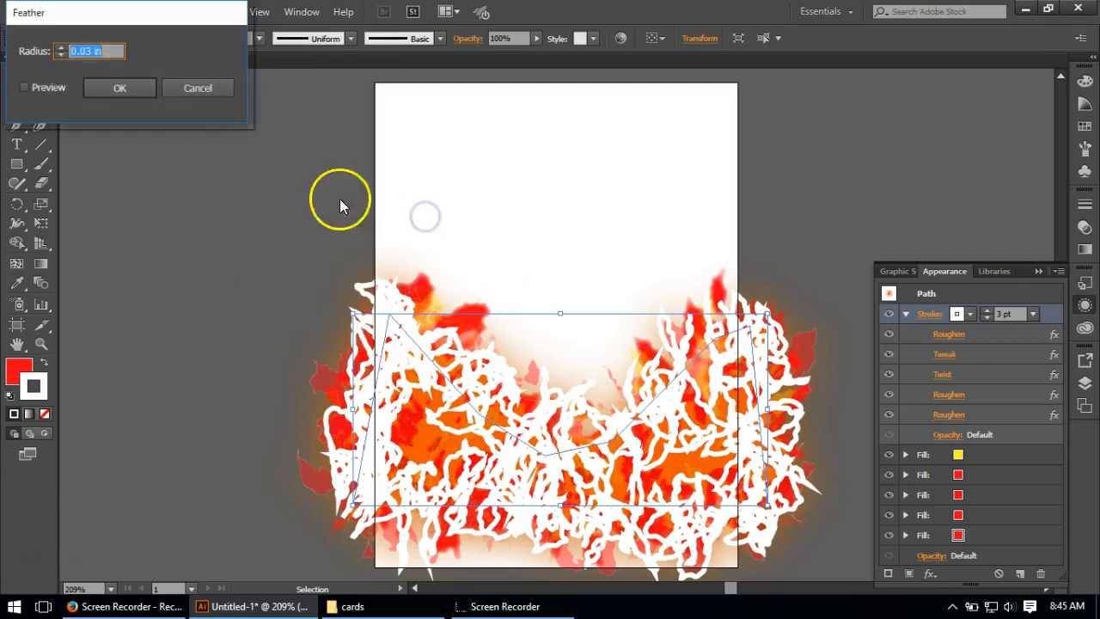
click(140, 86)
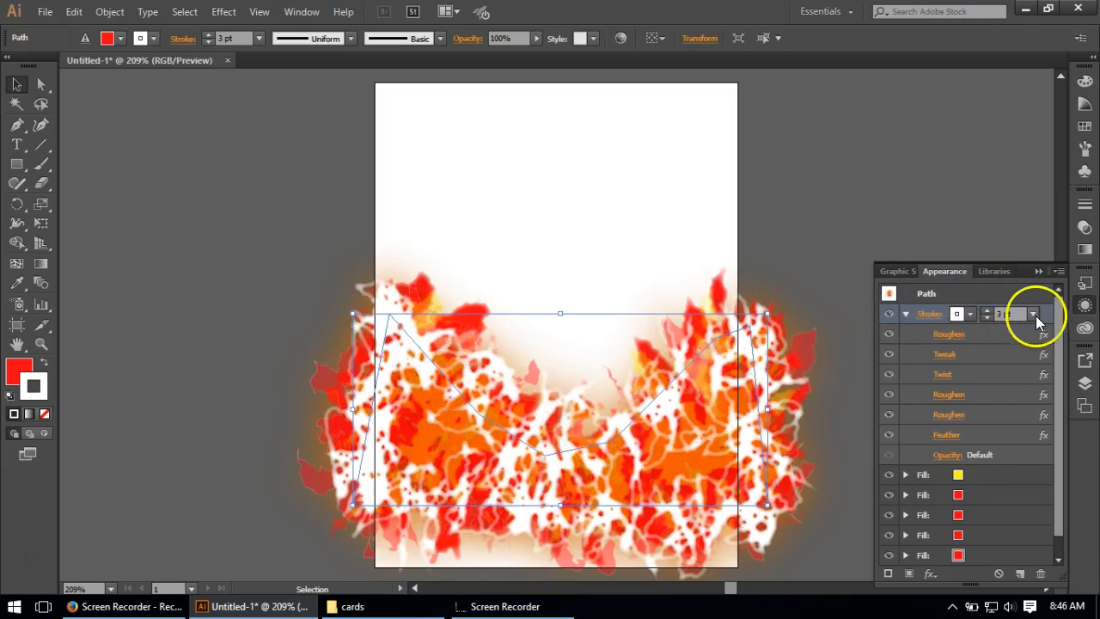
Step: Add a Transform effect to the white stroke with 66% vertical scale and a vertical move of 0.22 in
click(222, 12)
click(305, 141)
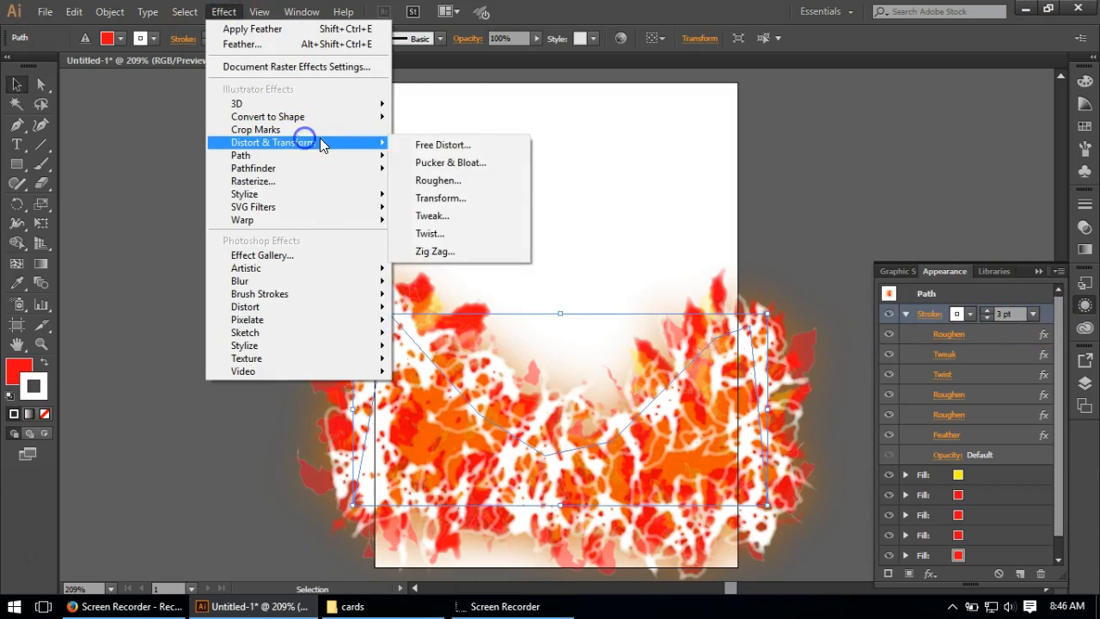
click(460, 197)
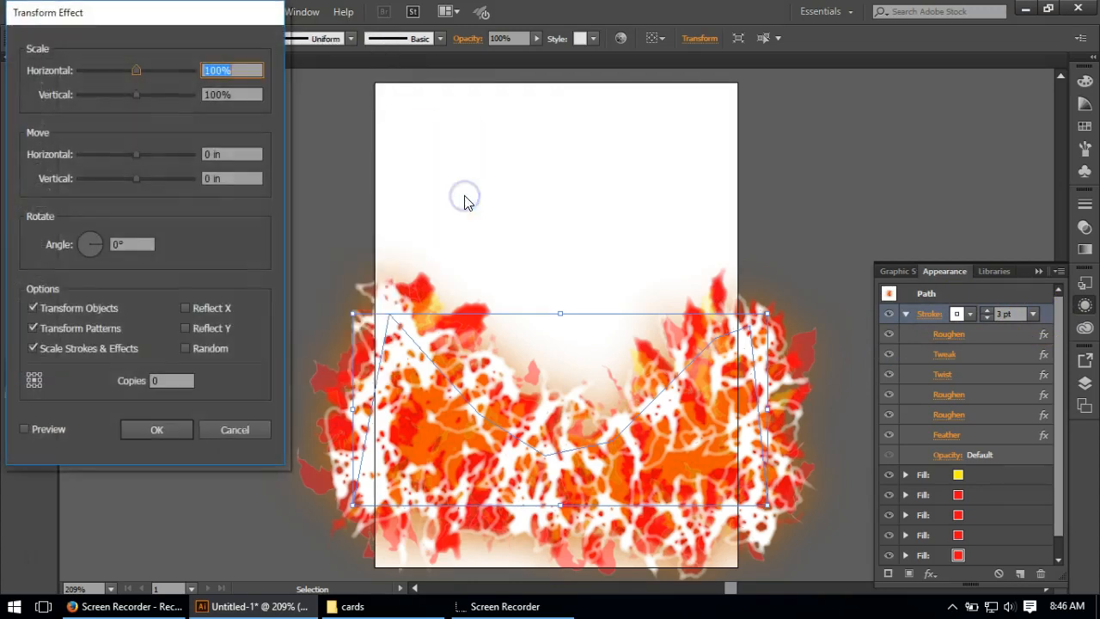
click(250, 103)
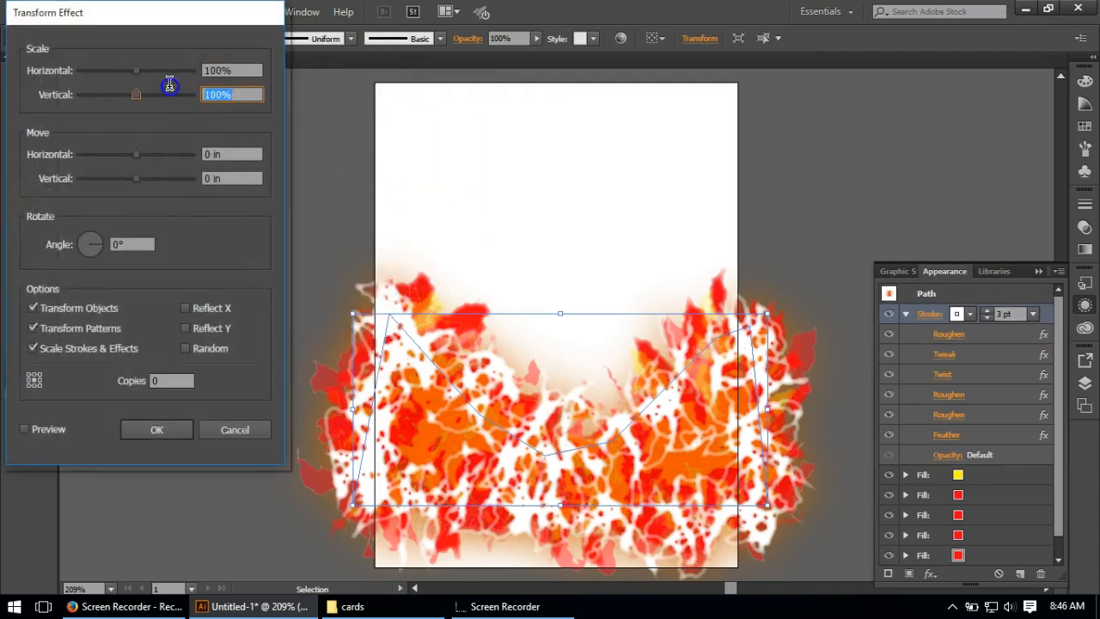
text(66)
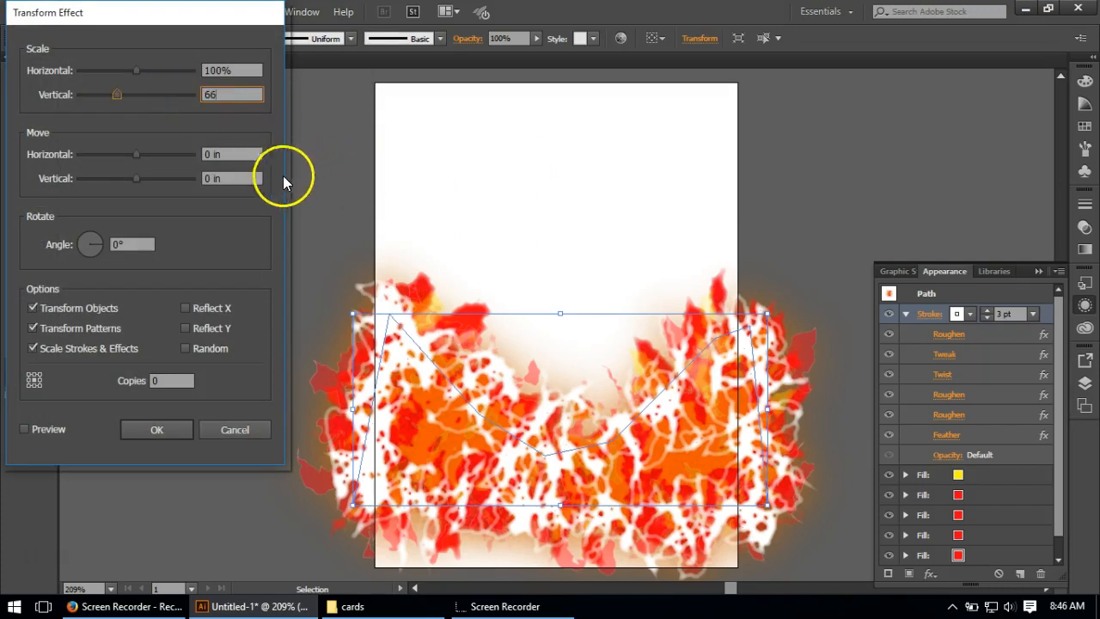
click(218, 179)
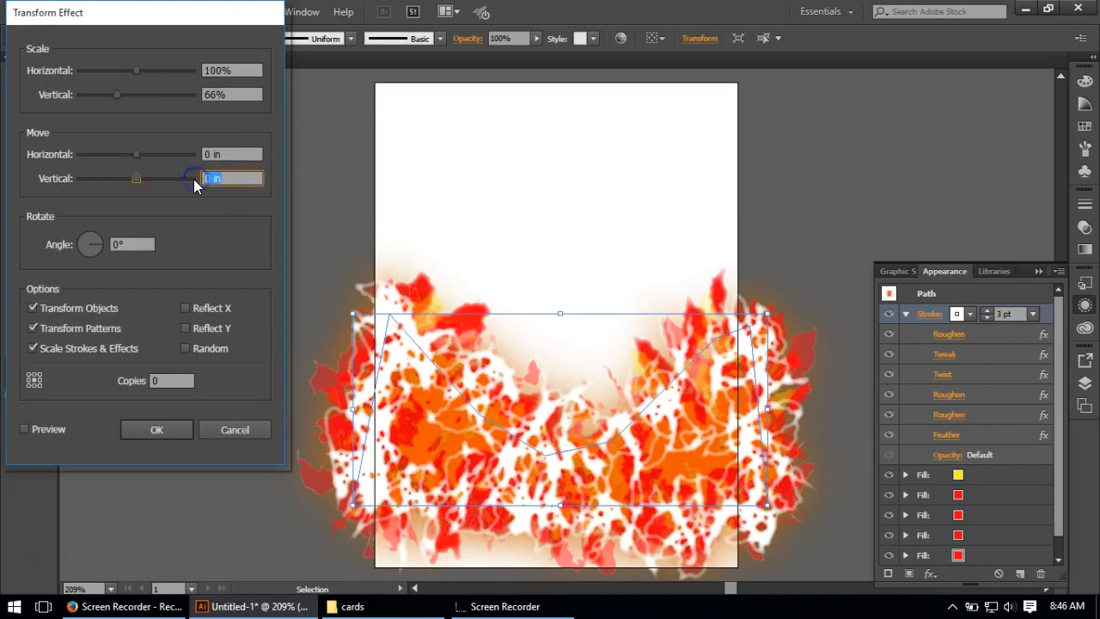
text(.2257)
click(185, 423)
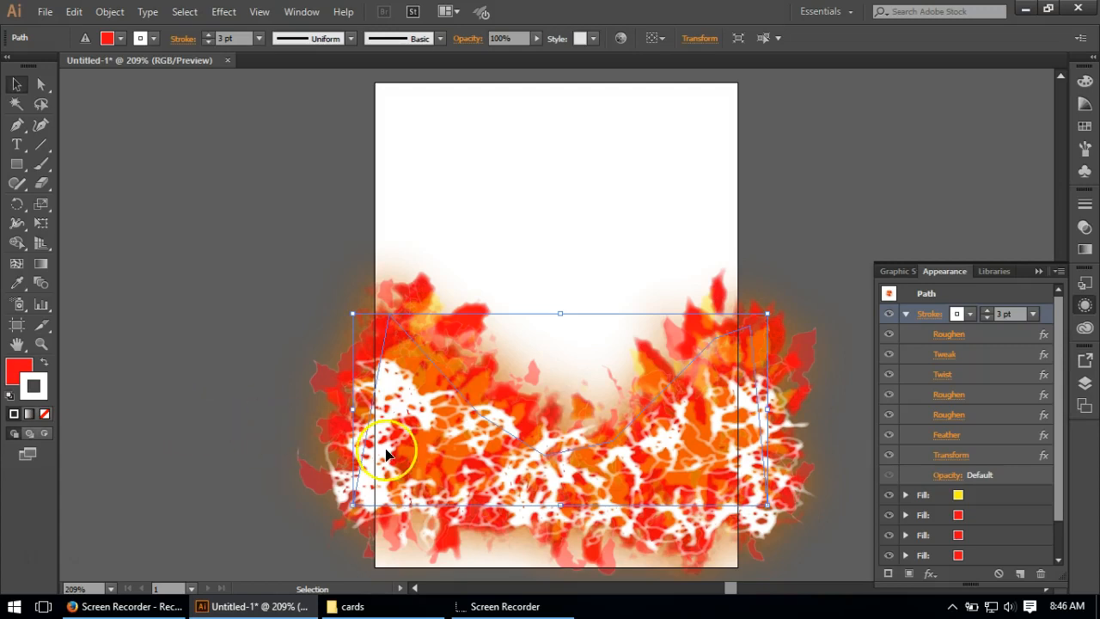
Step: Set the white stroke's opacity to 73% and its blending mode to Overlay
click(948, 476)
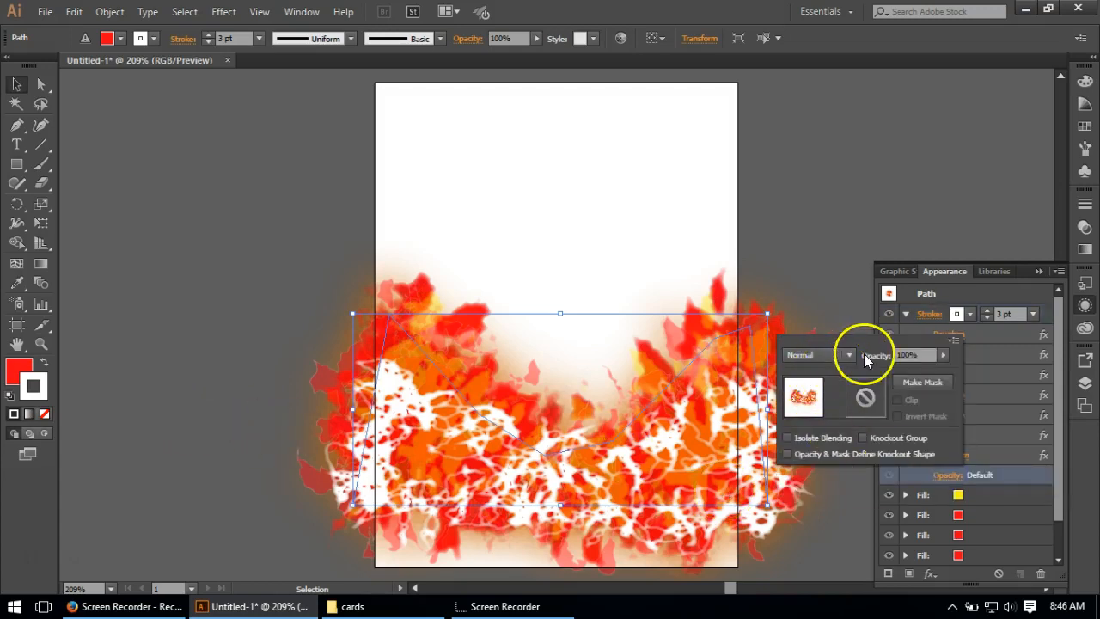
click(909, 355)
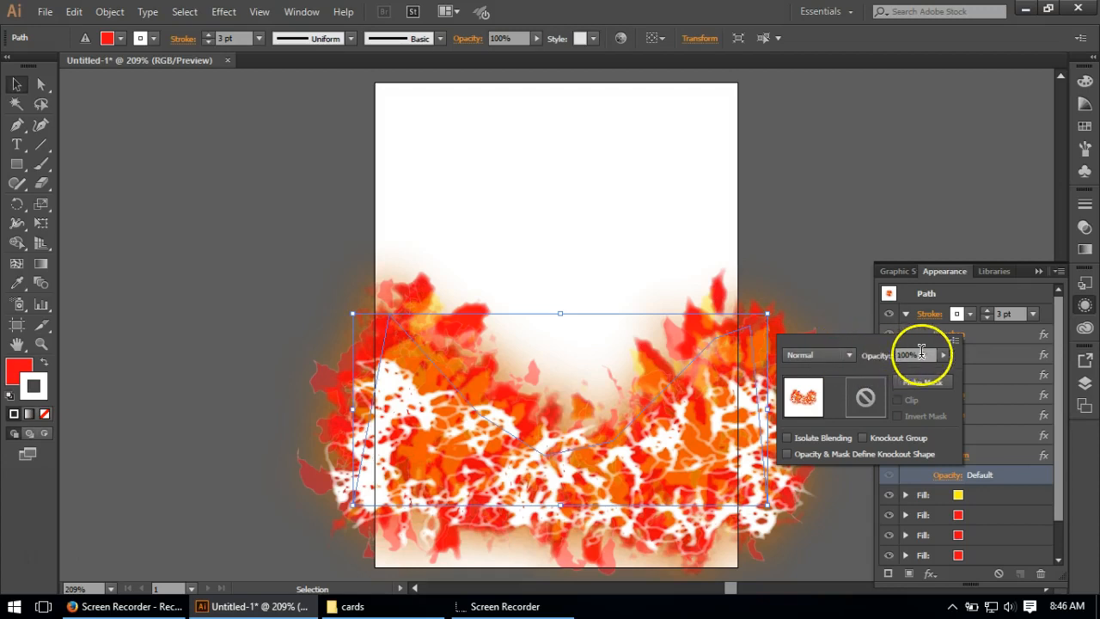
text(7)
click(830, 354)
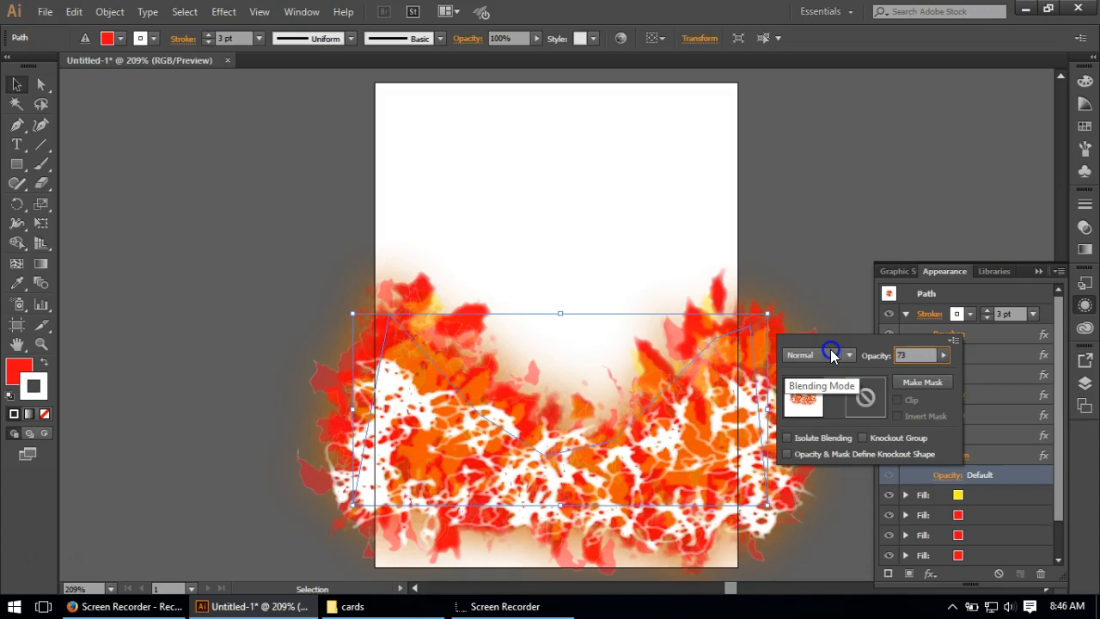
click(851, 355)
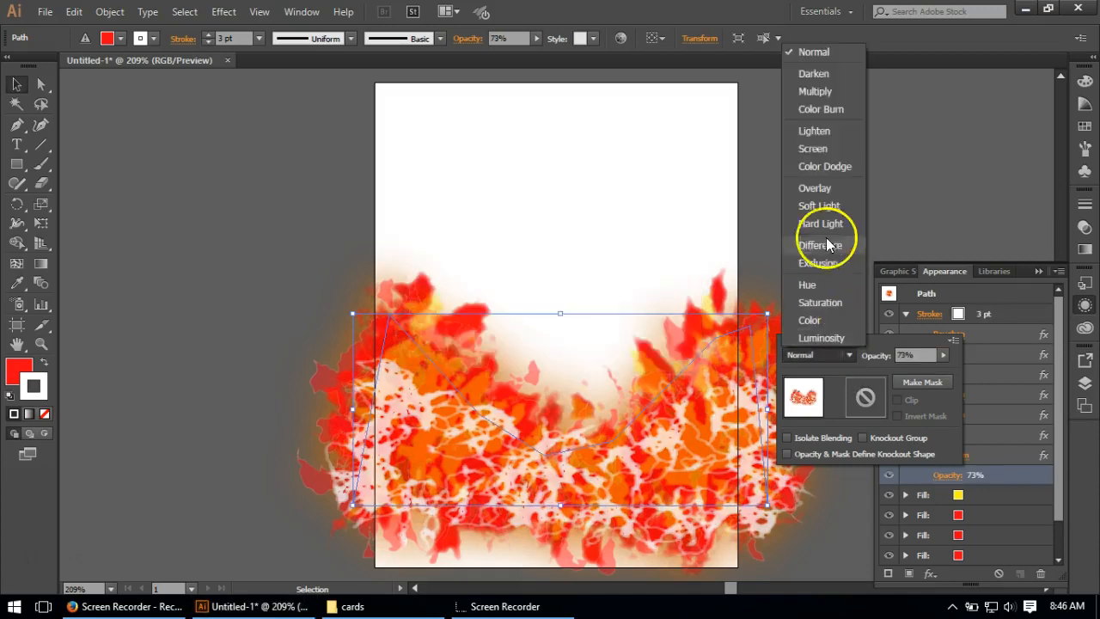
click(816, 188)
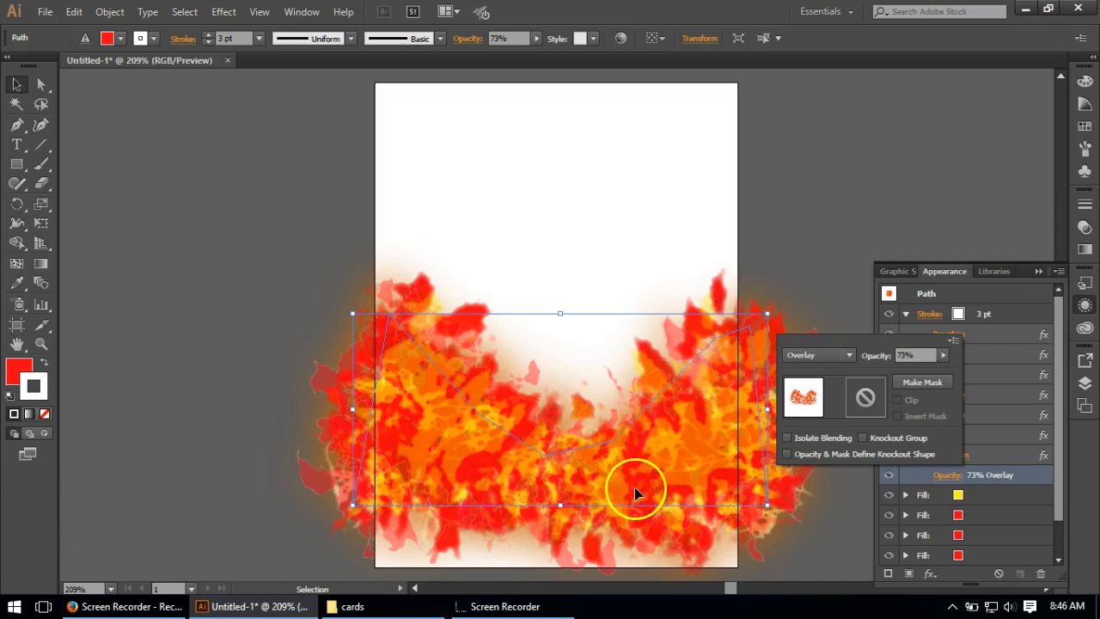
click(824, 260)
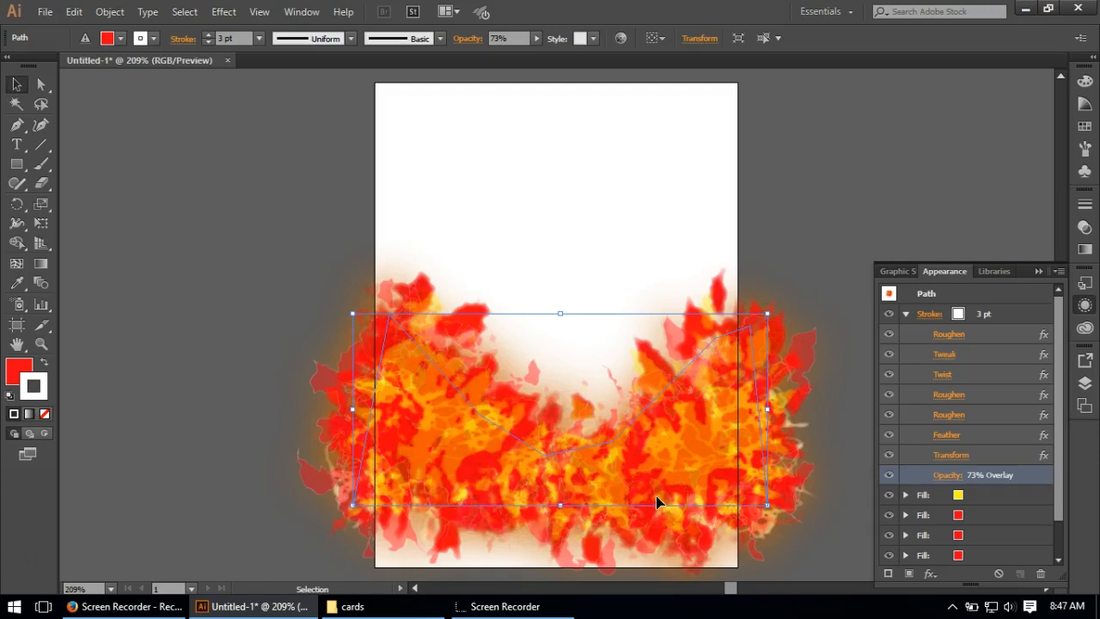
Step: Duplicate the white stroke with its effects and recolor the upper copy orange, leaving that copy's effects list expanded
click(1017, 314)
click(905, 313)
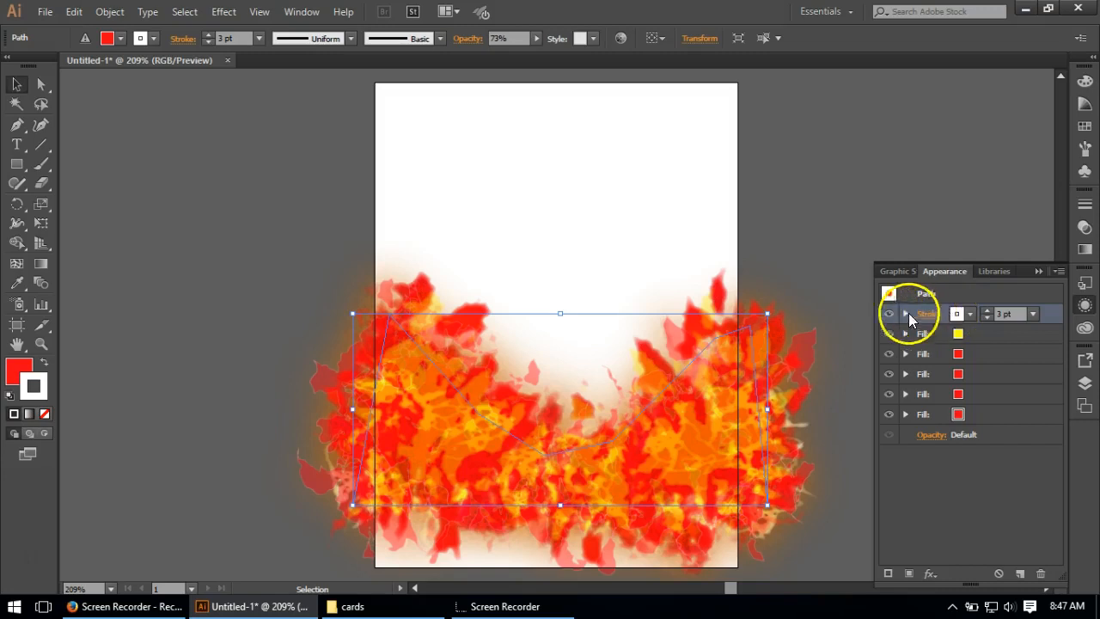
click(1019, 573)
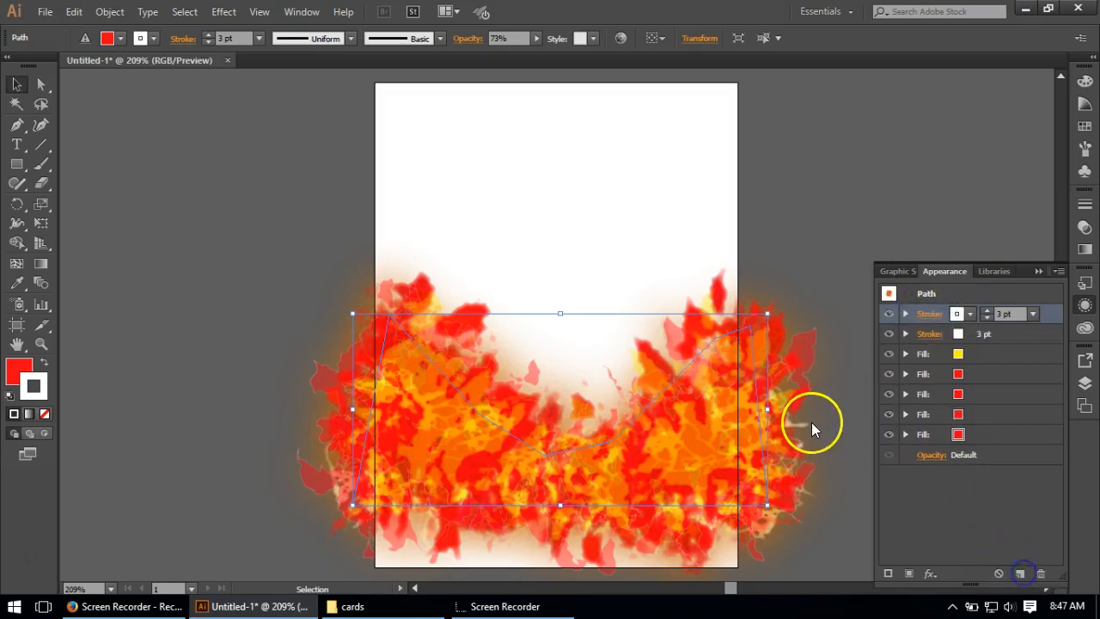
click(968, 315)
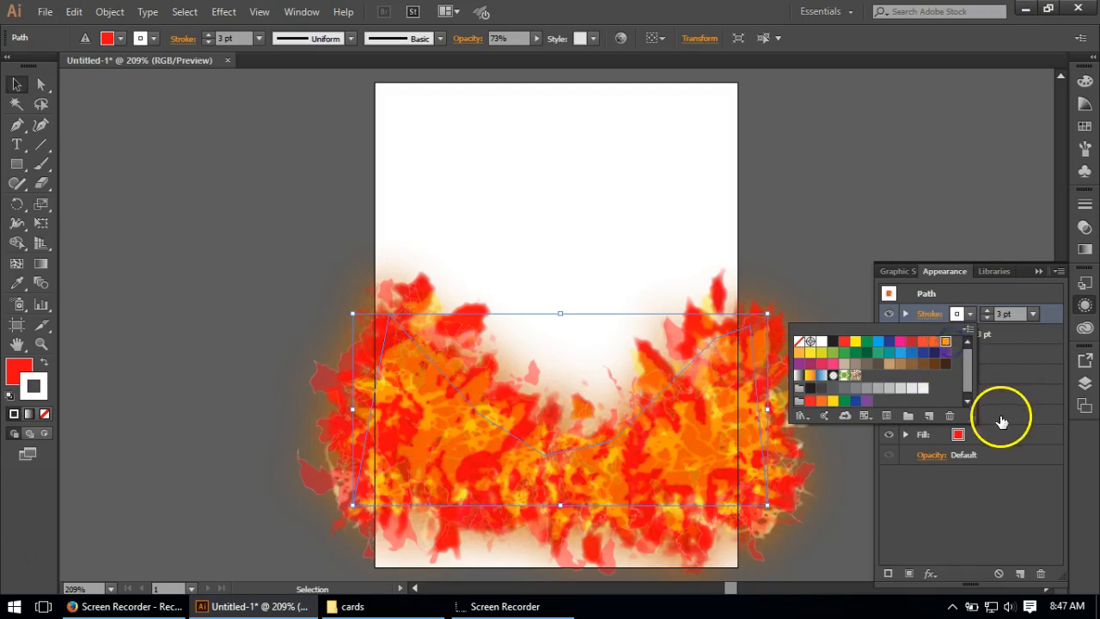
click(1004, 503)
click(908, 321)
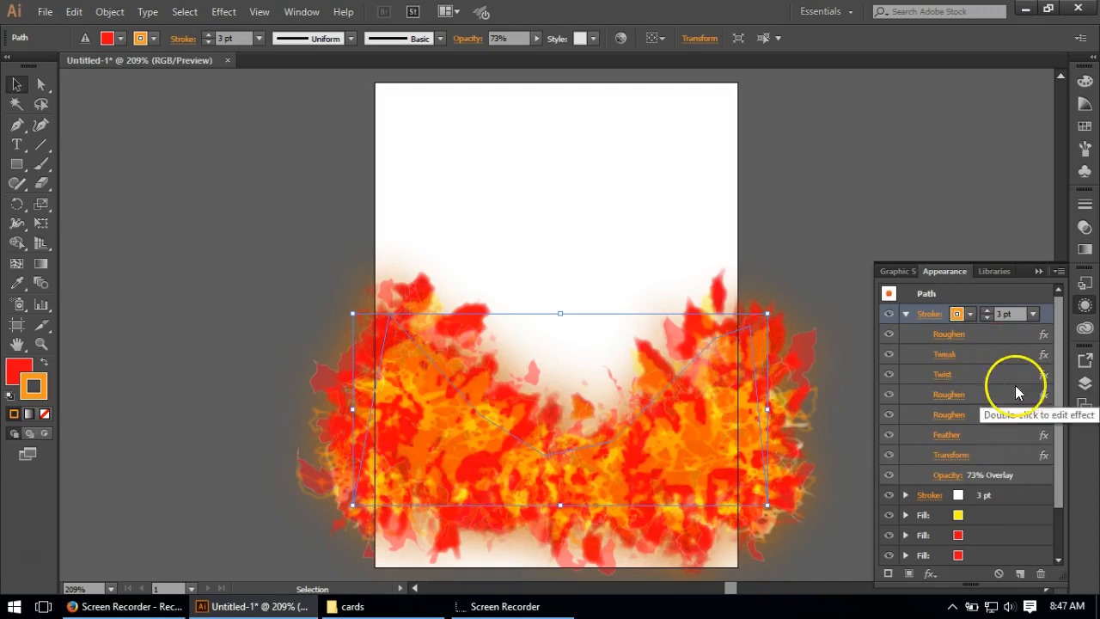
click(1012, 440)
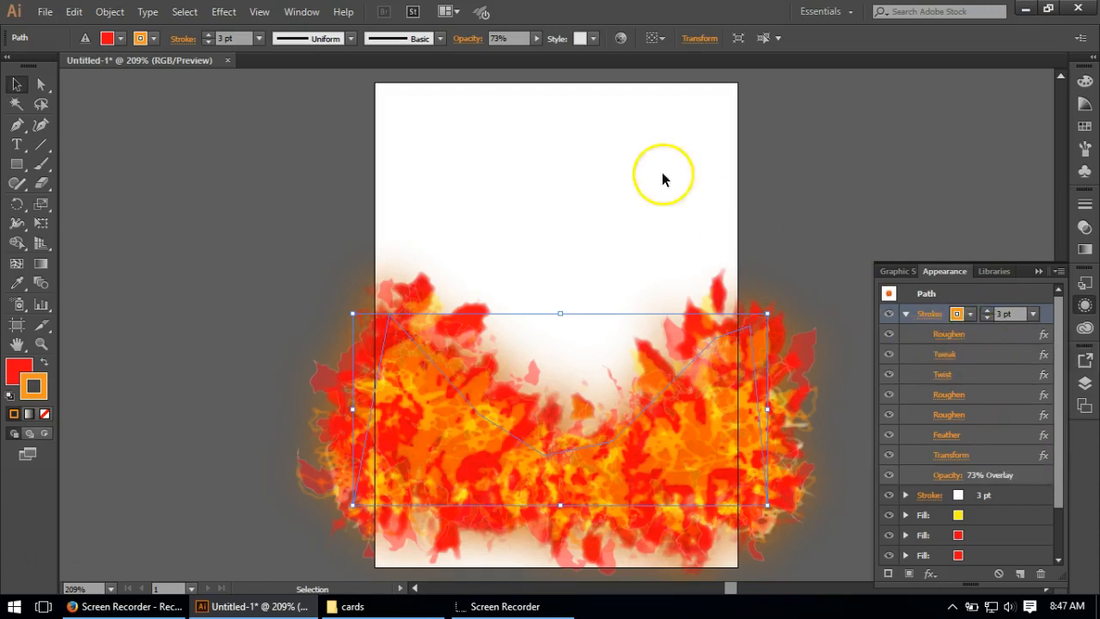
Step: Add a Film Grain effect to the orange stroke with Grain 11, Highlight Area 20 and Intensity 3
click(220, 11)
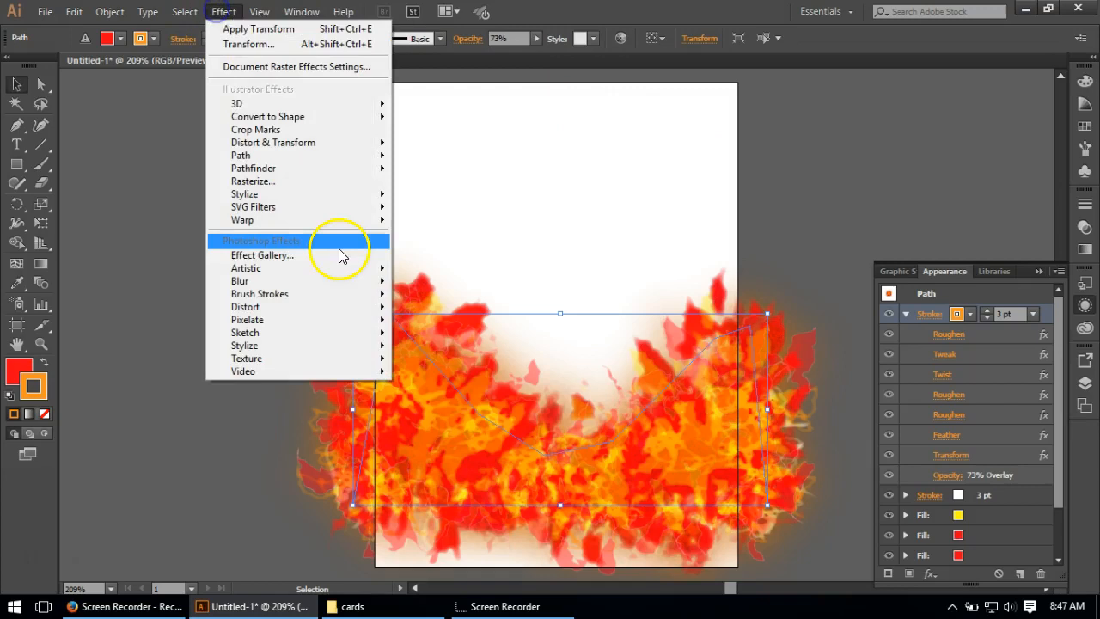
mouse_move(306, 266)
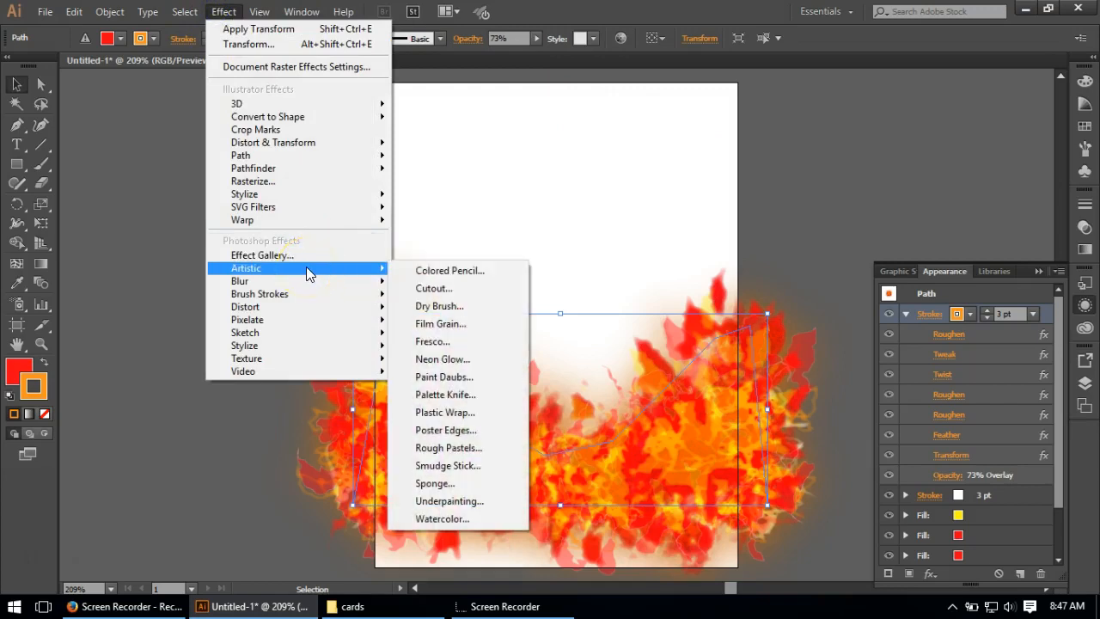
click(440, 321)
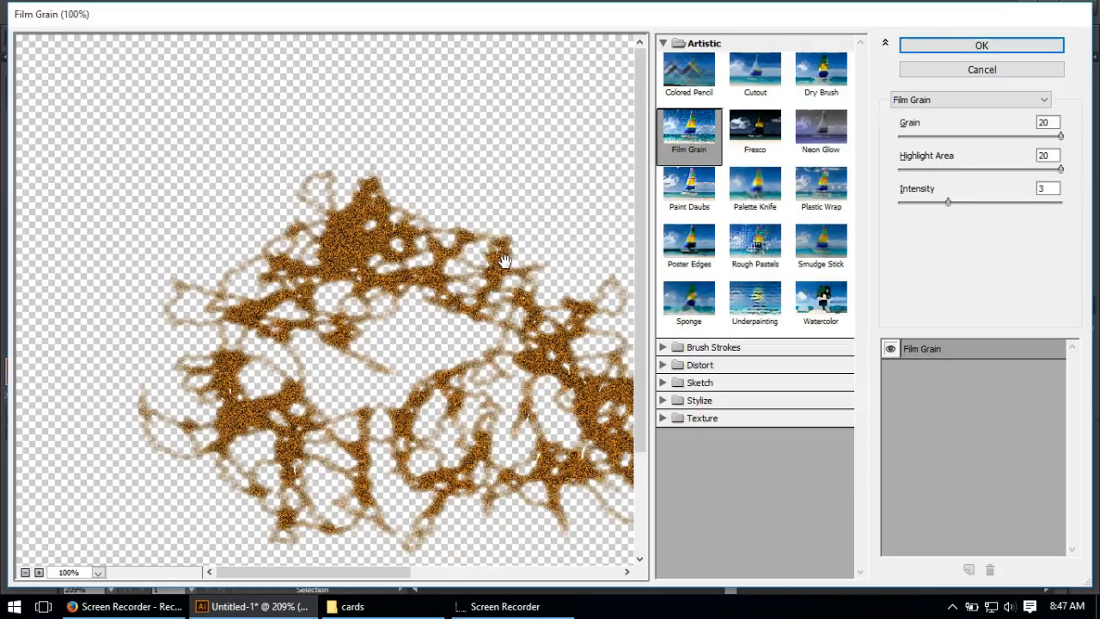
double_click(1059, 123)
text(11)
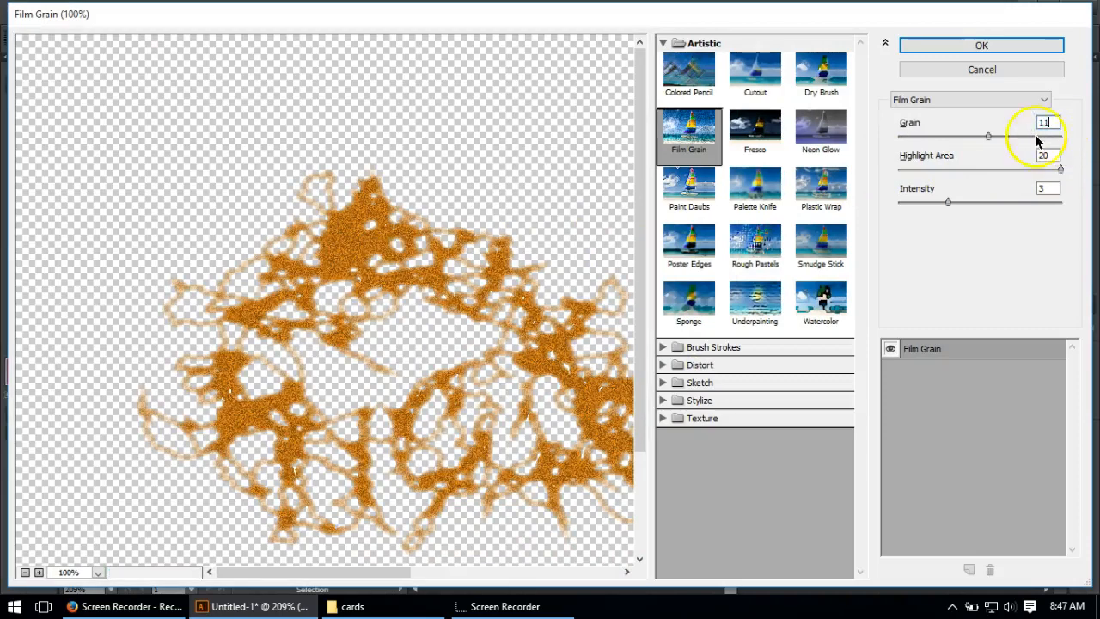
click(1006, 47)
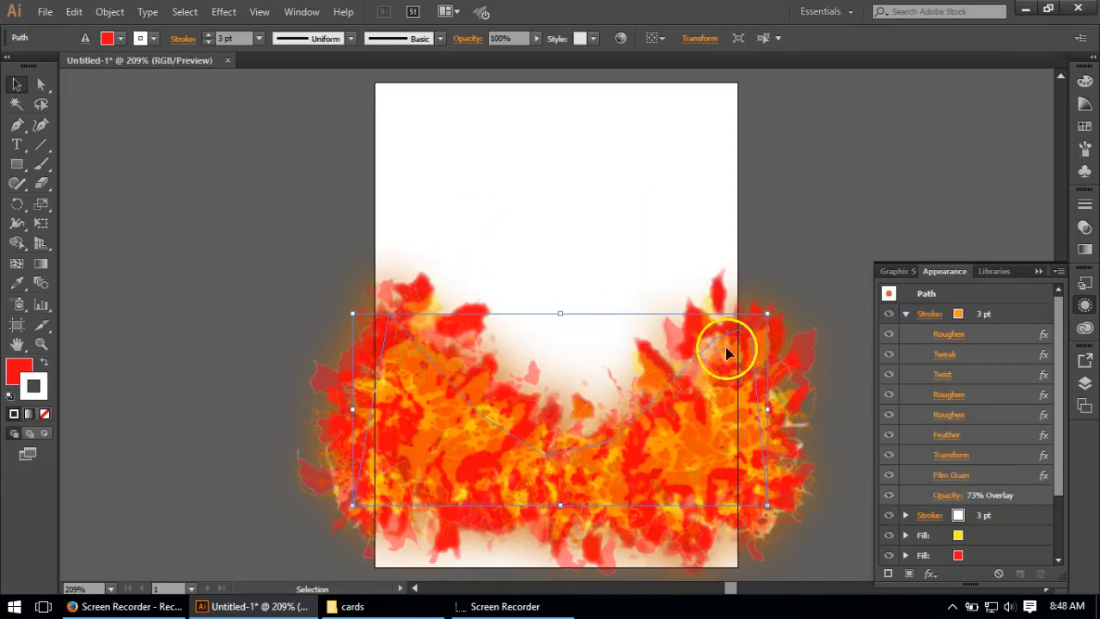
Step: Set the orange stroke's opacity to 60% and blending mode to Screen, collapse its effects list, and deselect the flame path
click(943, 496)
click(913, 374)
text(60)
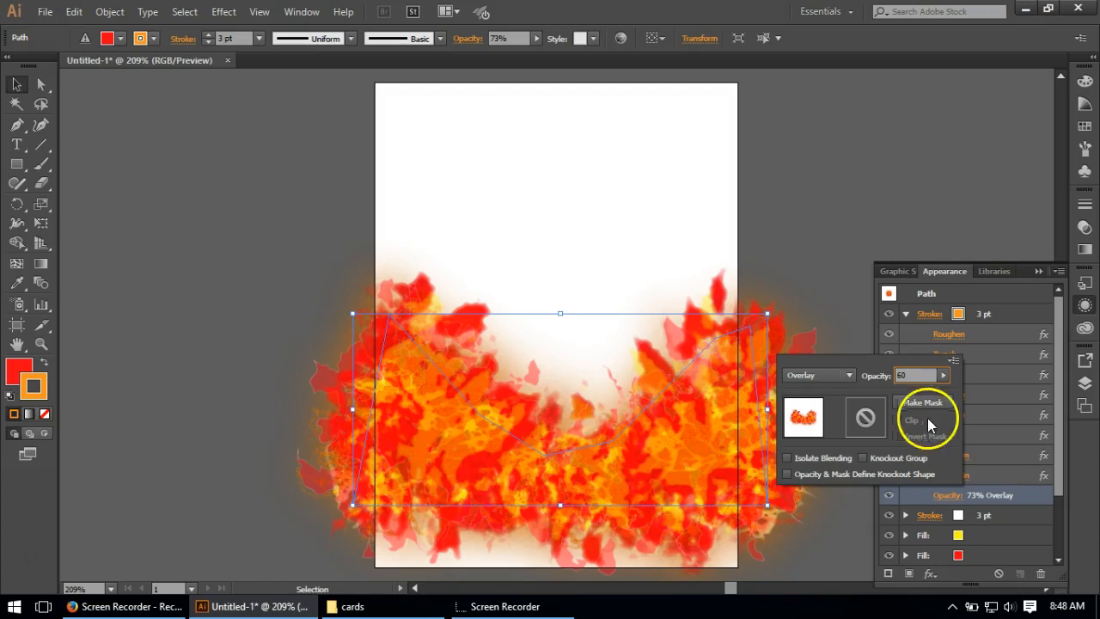
click(848, 376)
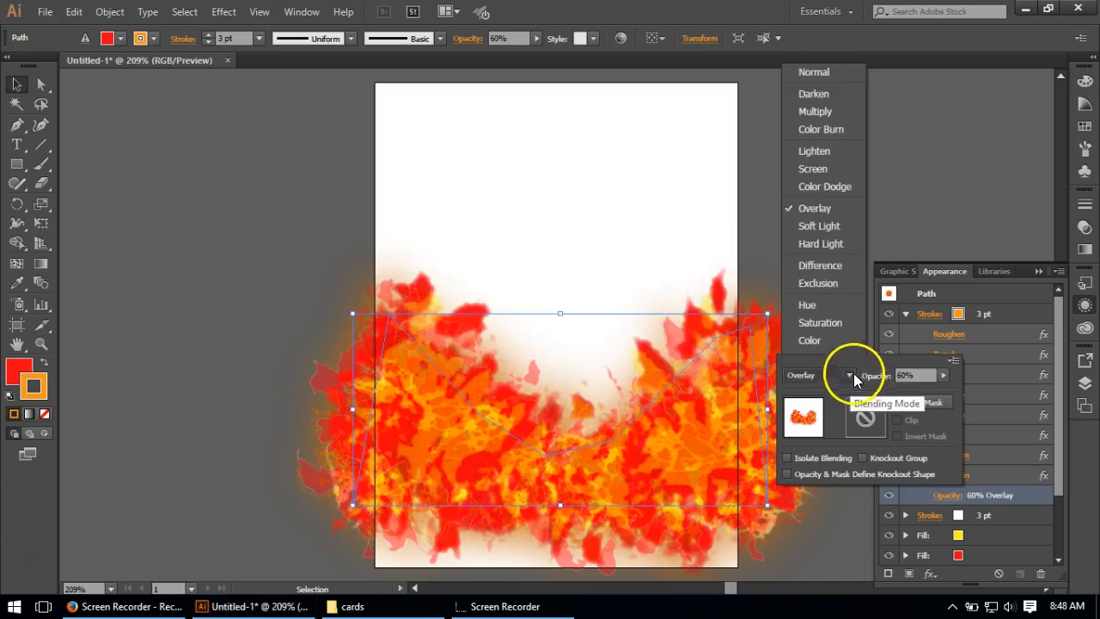
click(815, 166)
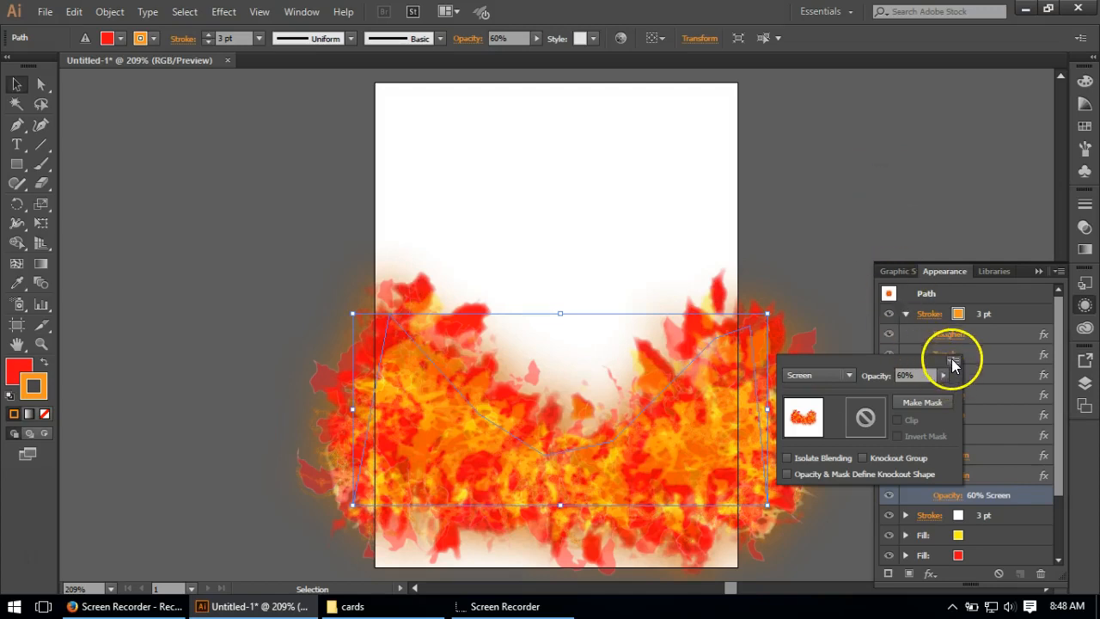
click(1000, 311)
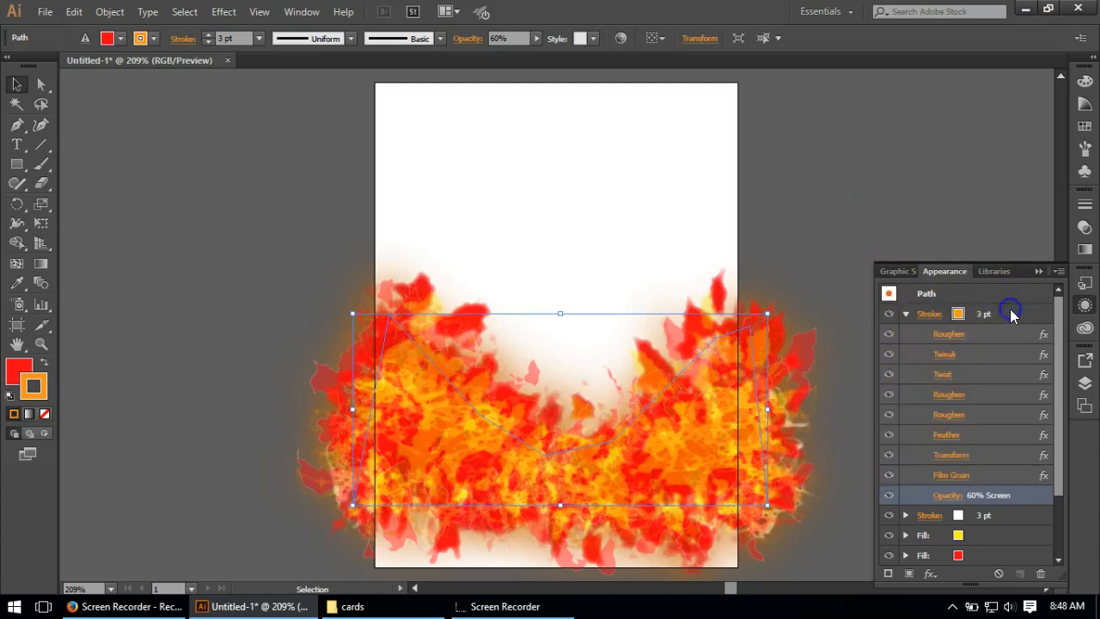
click(905, 318)
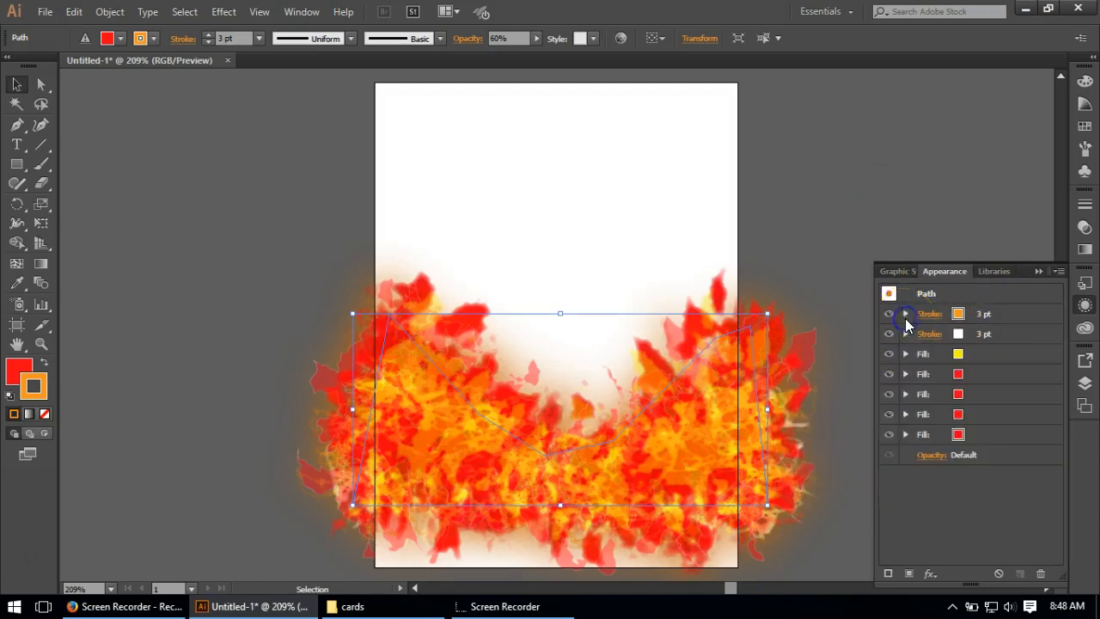
click(888, 333)
click(235, 300)
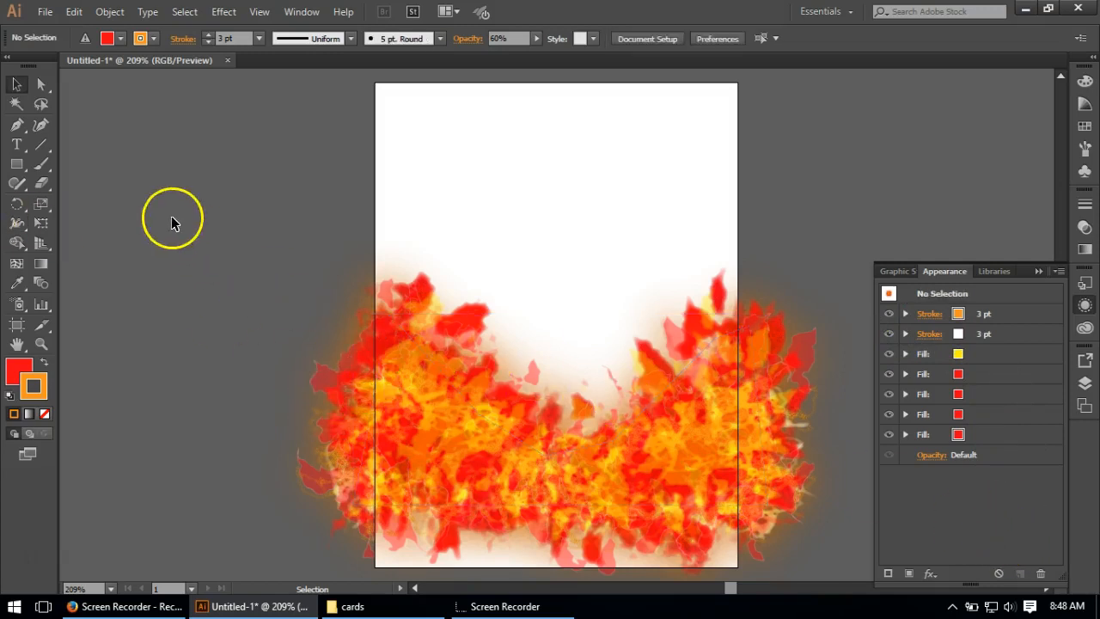
Step: Reshape the flame path by raising its upper-left anchor about 0.85 in and moving its upper-right anchor inward to about X 2.61, Y 1.30 in
click(395, 397)
click(39, 86)
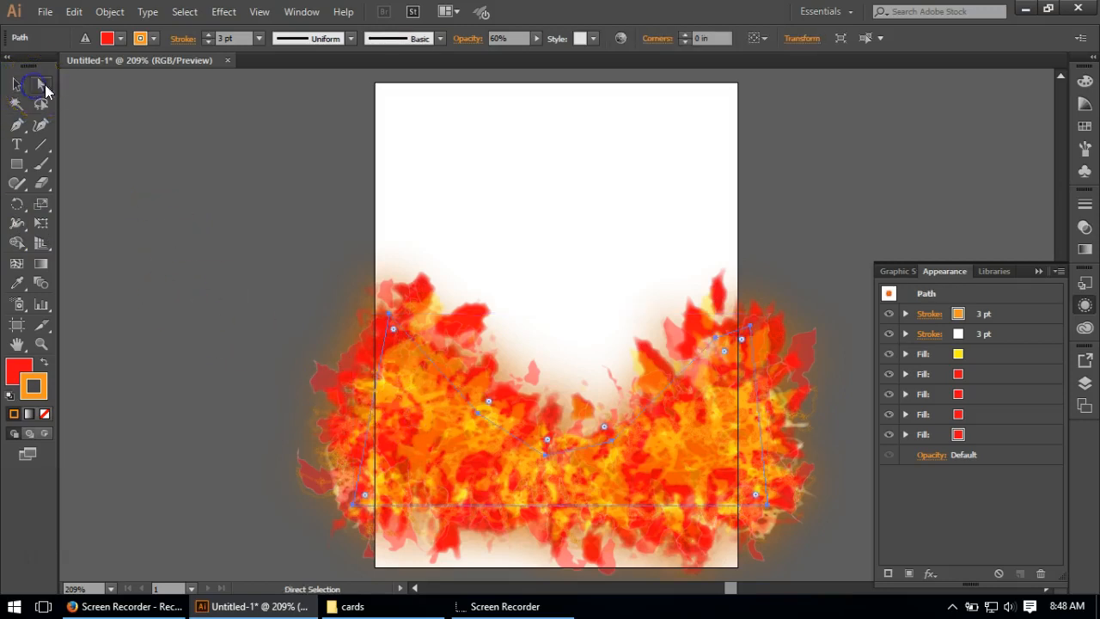
click(393, 328)
drag(392, 328, 395, 214)
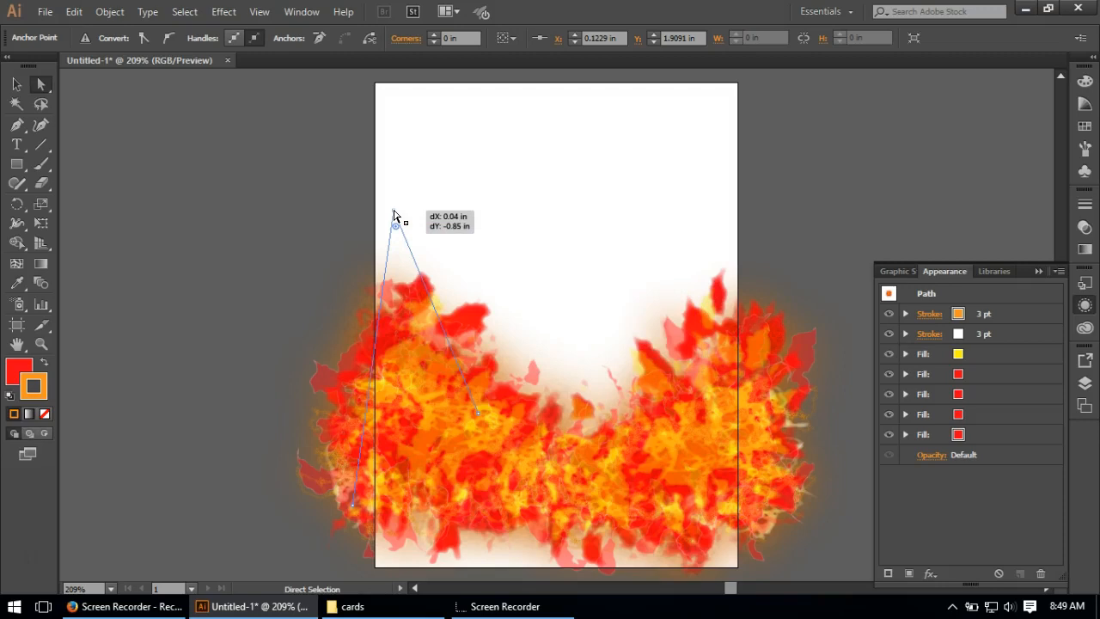
drag(393, 214, 393, 214)
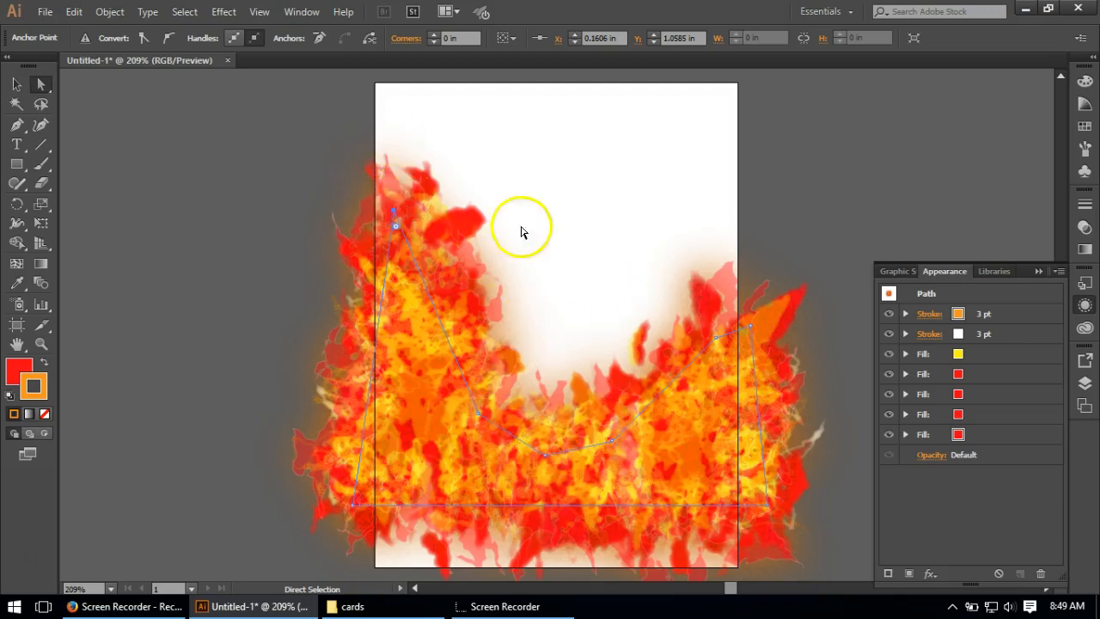
drag(750, 328, 690, 239)
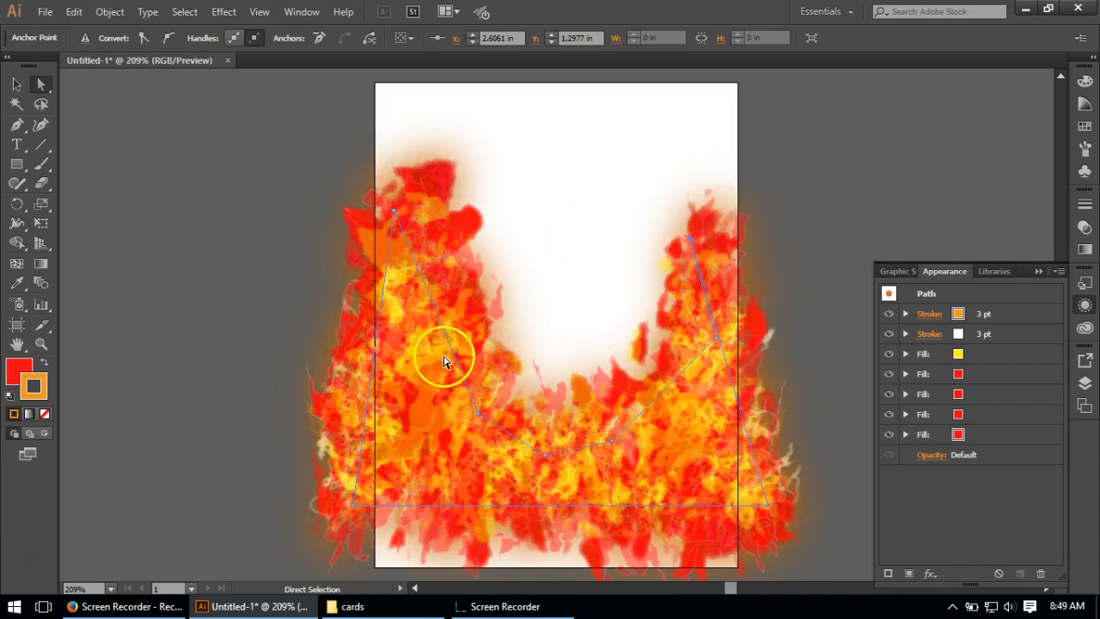
click(260, 316)
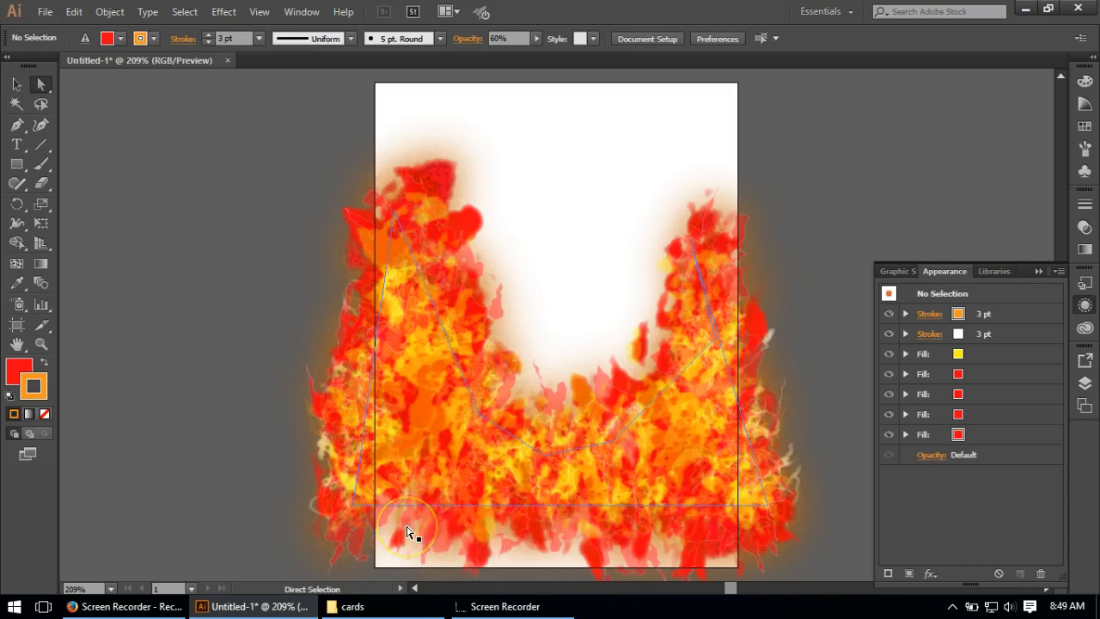
click(159, 403)
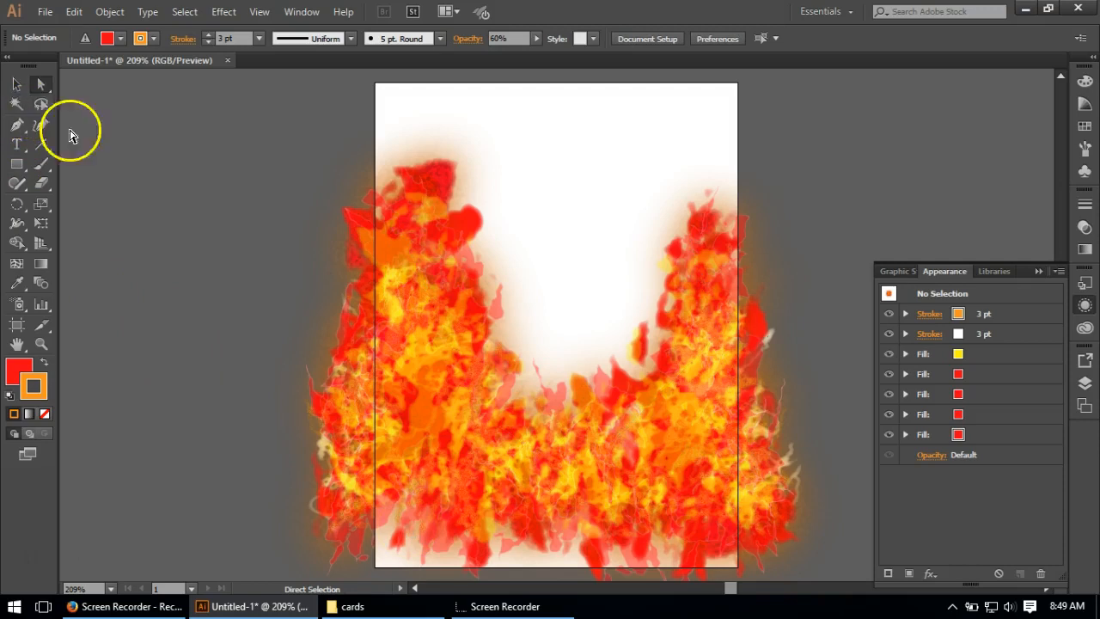
Step: Draw a red rectangle with an orange stroke, about 4.14 by 1.32 in, across the base of the flames
click(16, 84)
scroll(245, 327, down, 1)
click(129, 304)
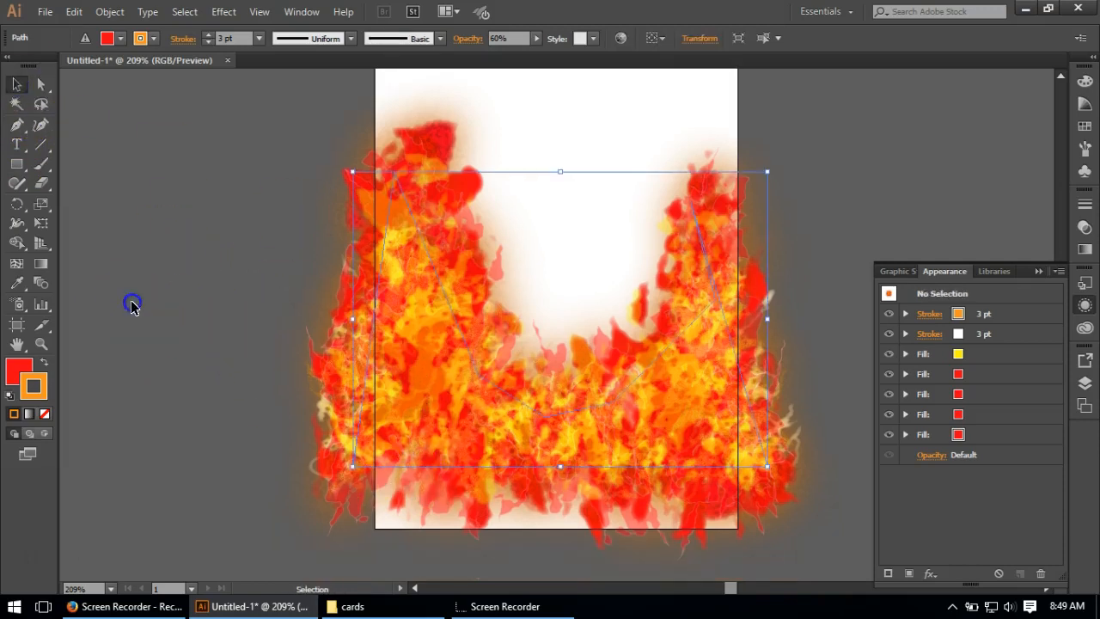
click(18, 171)
drag(281, 397, 784, 555)
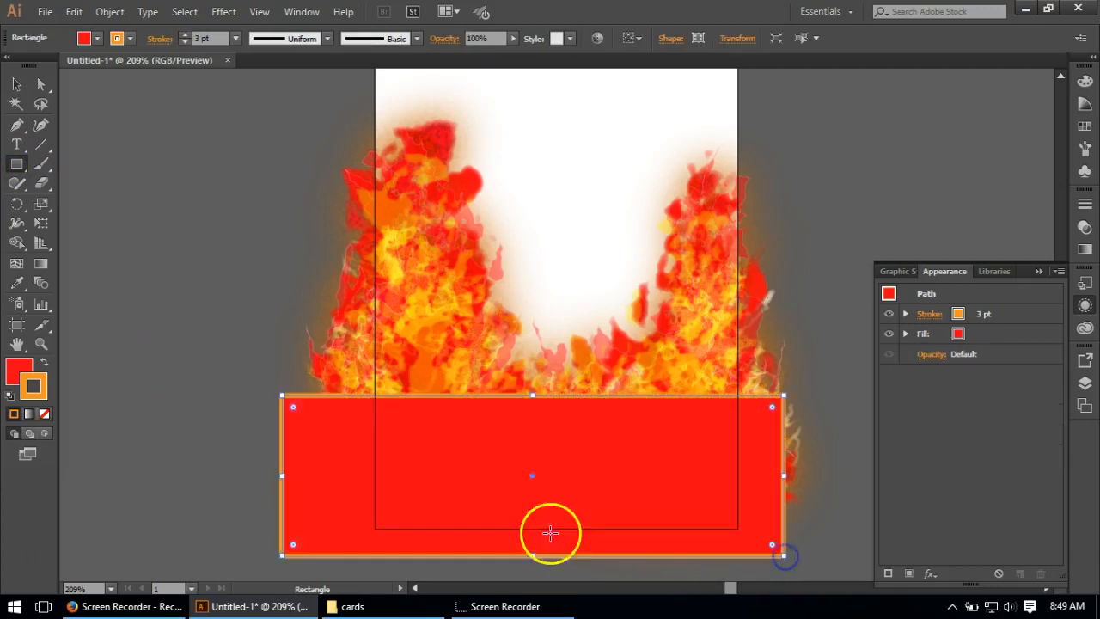
click(16, 85)
Step: Send the red rectangle to the back, behind the flames, and deselect it
right_click(323, 514)
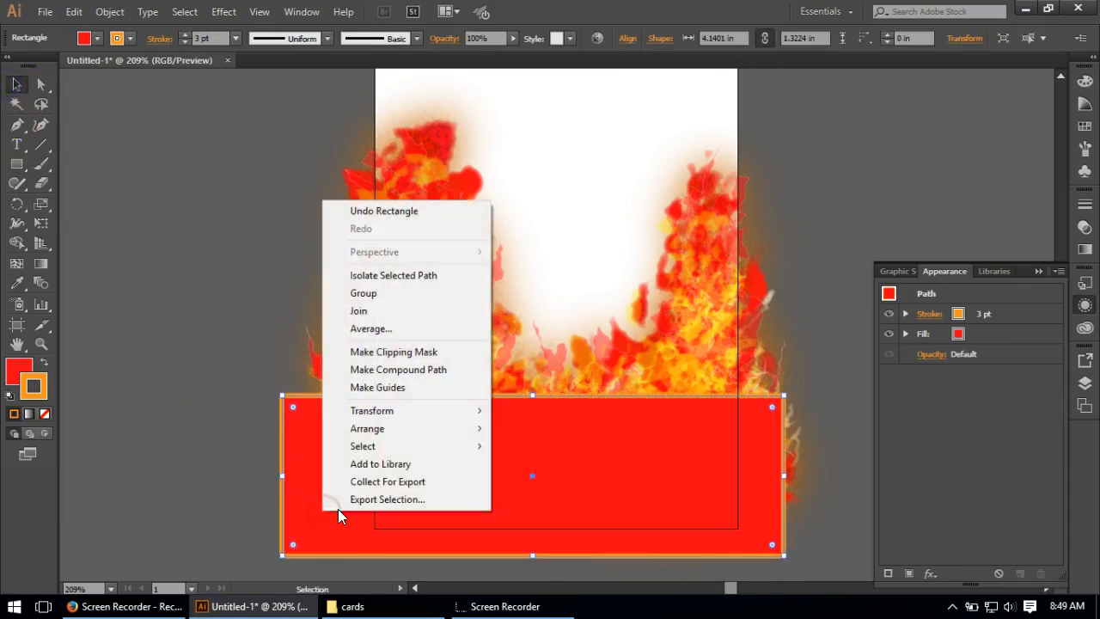
mouse_move(369, 430)
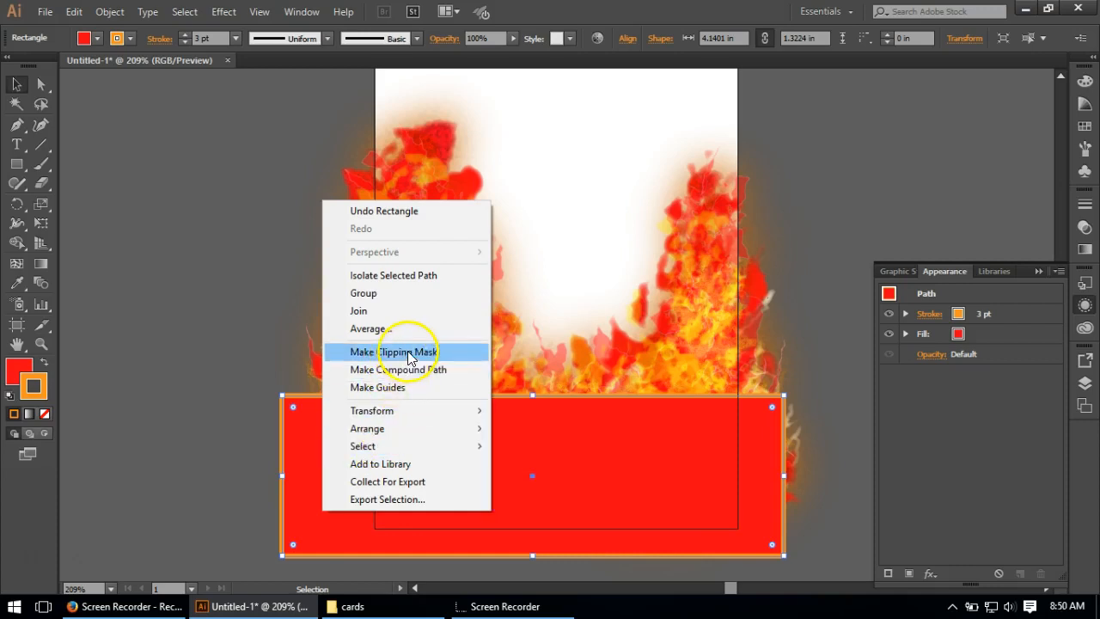
click(422, 427)
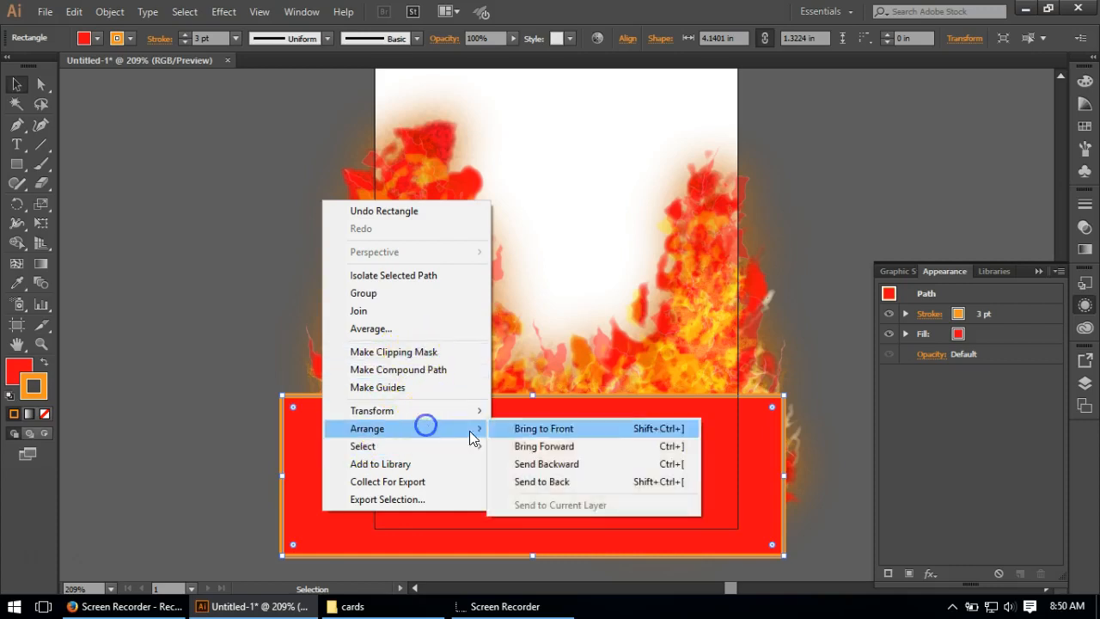
click(591, 486)
click(238, 255)
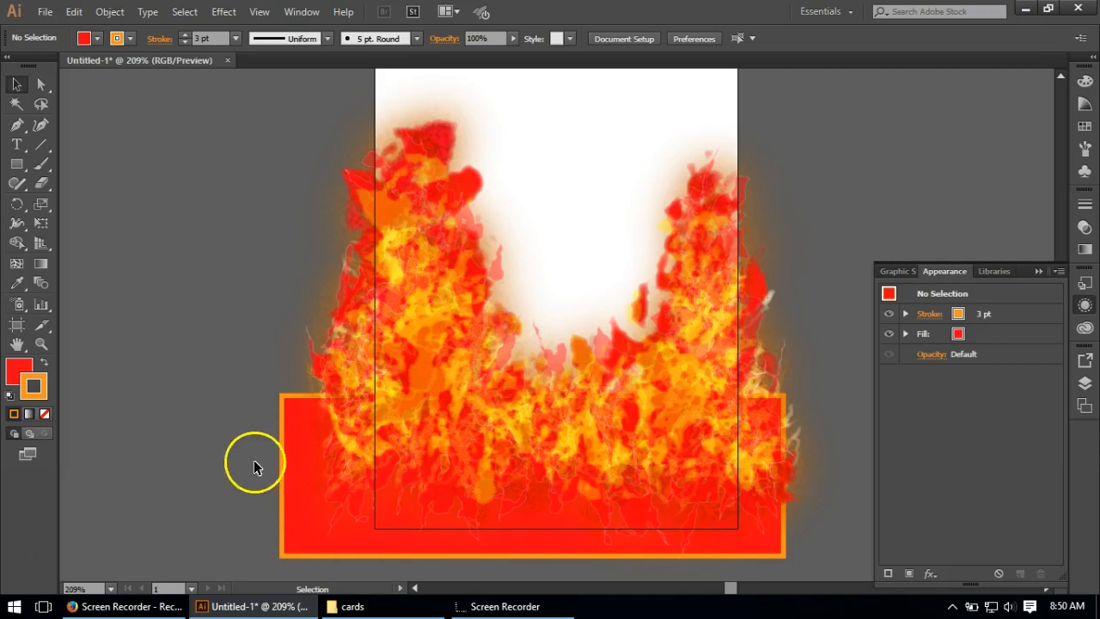
Step: Delete the red rectangle behind the flames, keeping the flame path
click(283, 475)
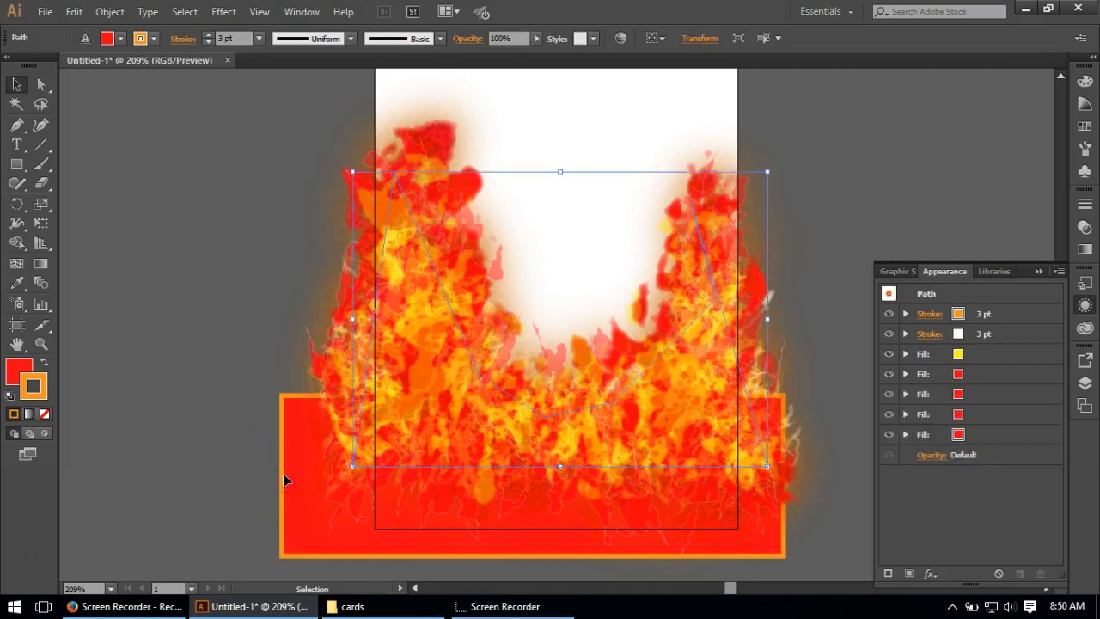
key(Delete)
key(ctrl)
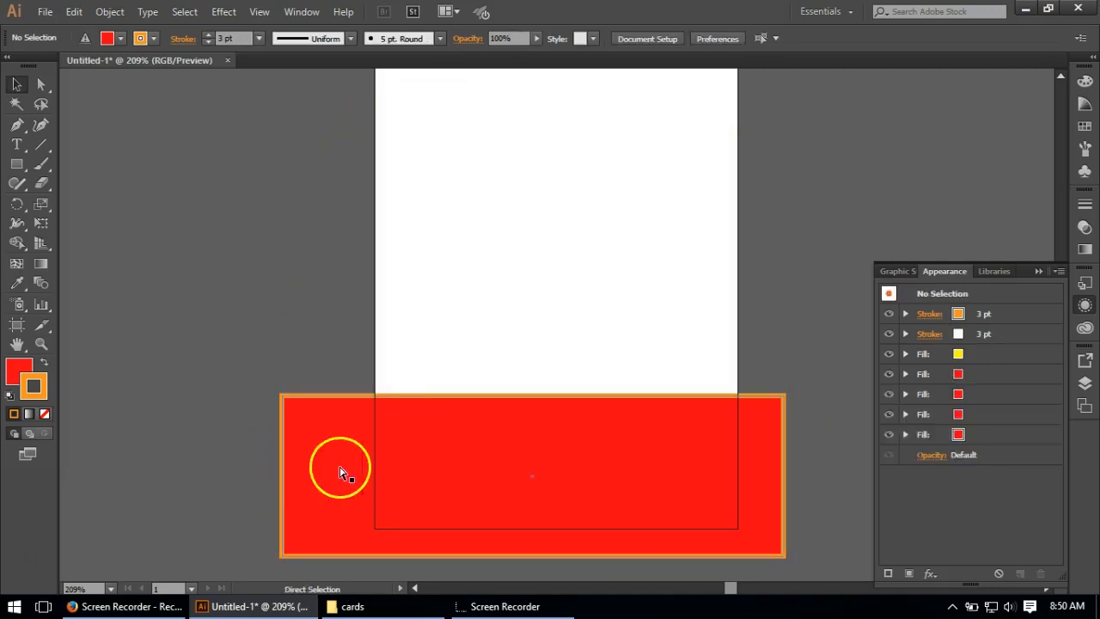
key(ctrl+z)
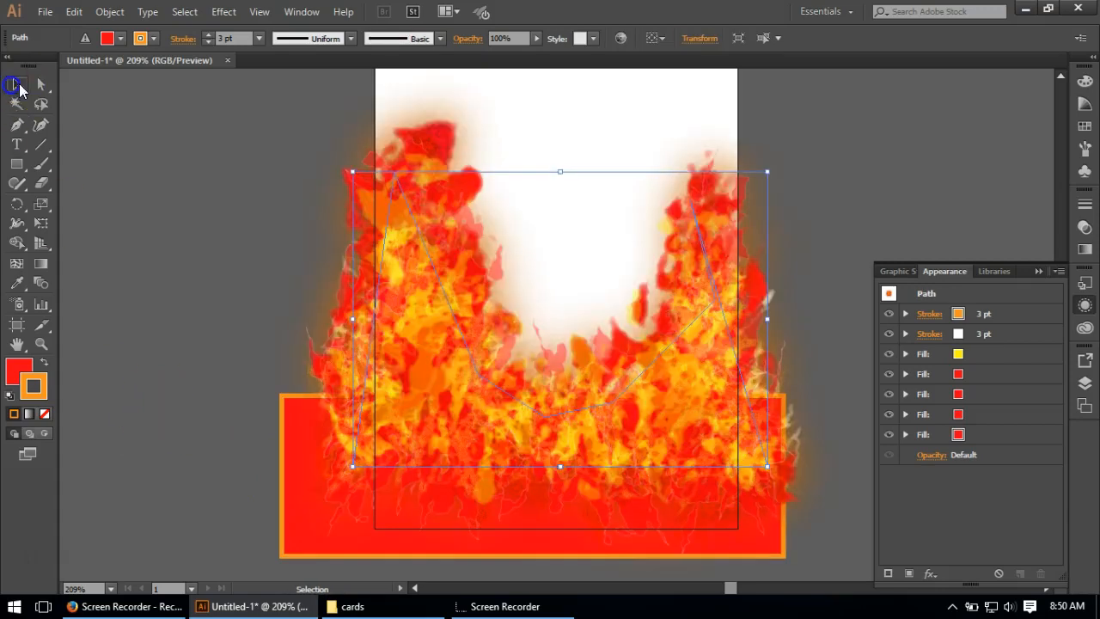
click(207, 152)
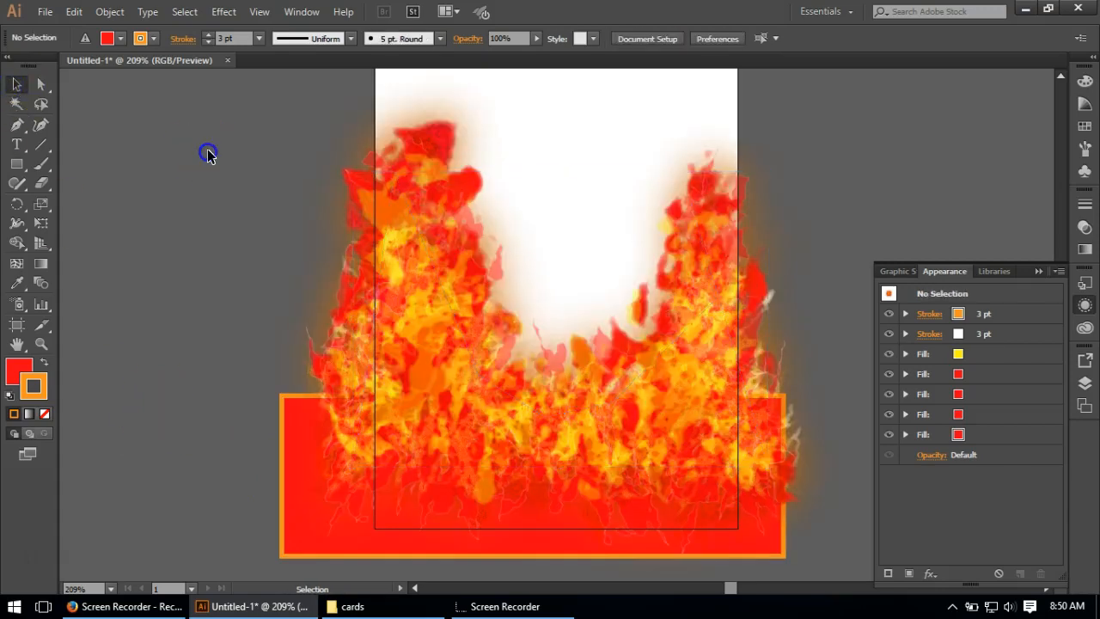
click(281, 555)
key(Delete)
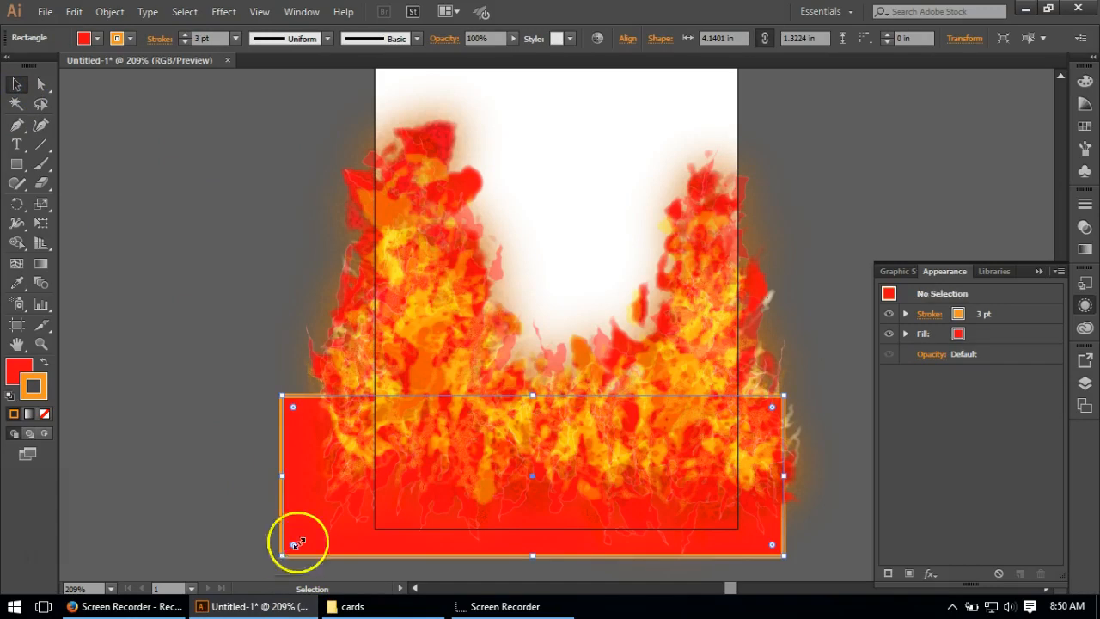
Step: Stretch the flame path downward past the artboard's lower edge to a height of about 3.18 in
click(392, 446)
drag(561, 467, 570, 559)
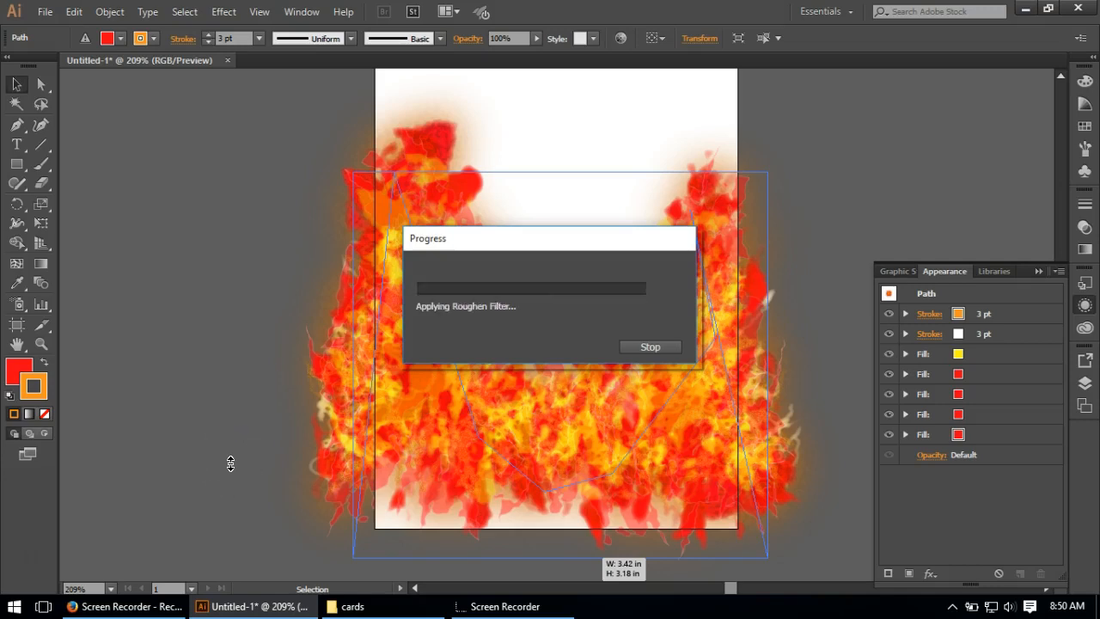
click(221, 410)
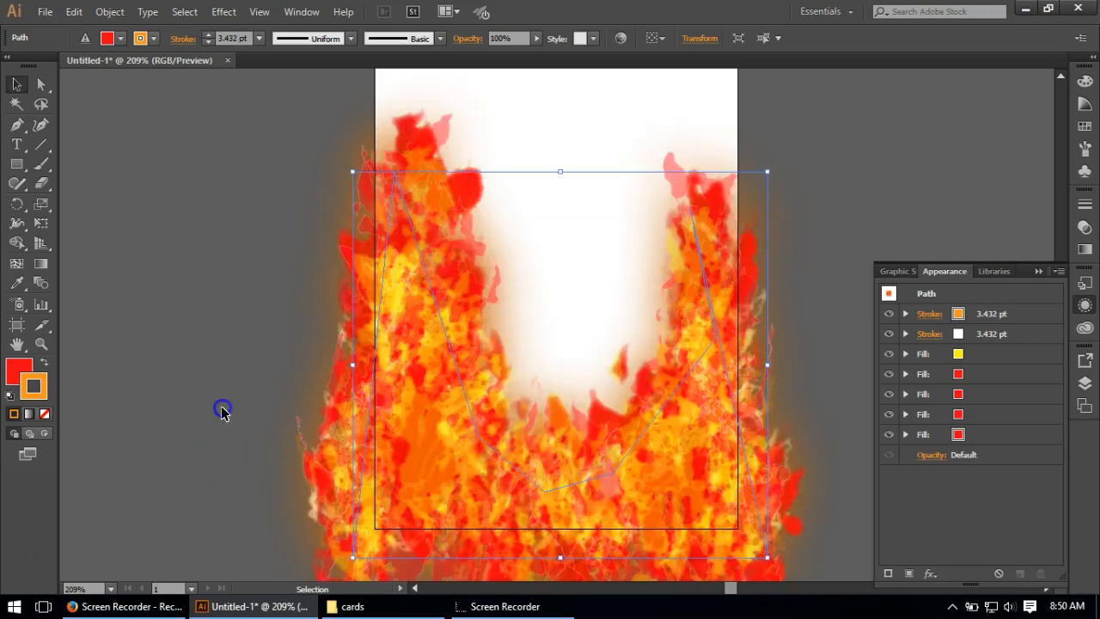